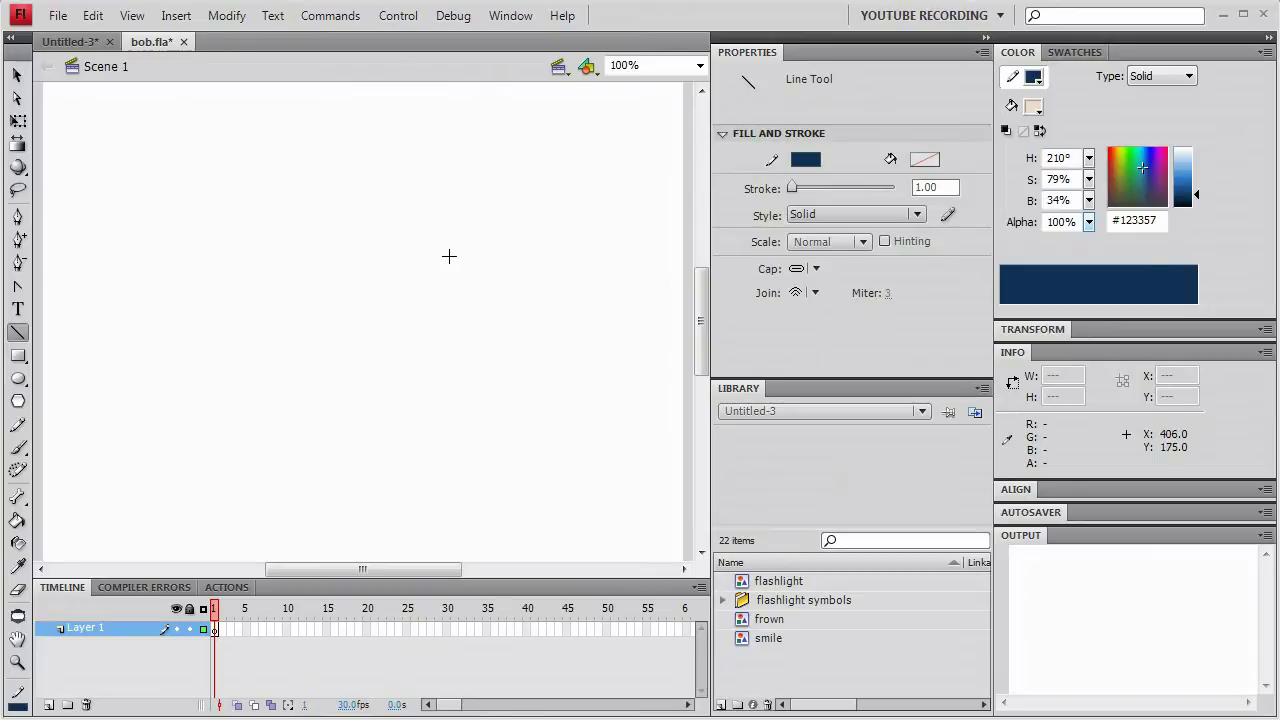
Draw a dark blue line and bend it downward into a curve about 294 px wide and 122 px high.
{"action": "left_click_drag", "start_coordinate": [203, 352], "coordinate": [497, 282]}
{"action": "left_click_drag", "start_coordinate": [397, 312], "coordinate": [440, 414]}
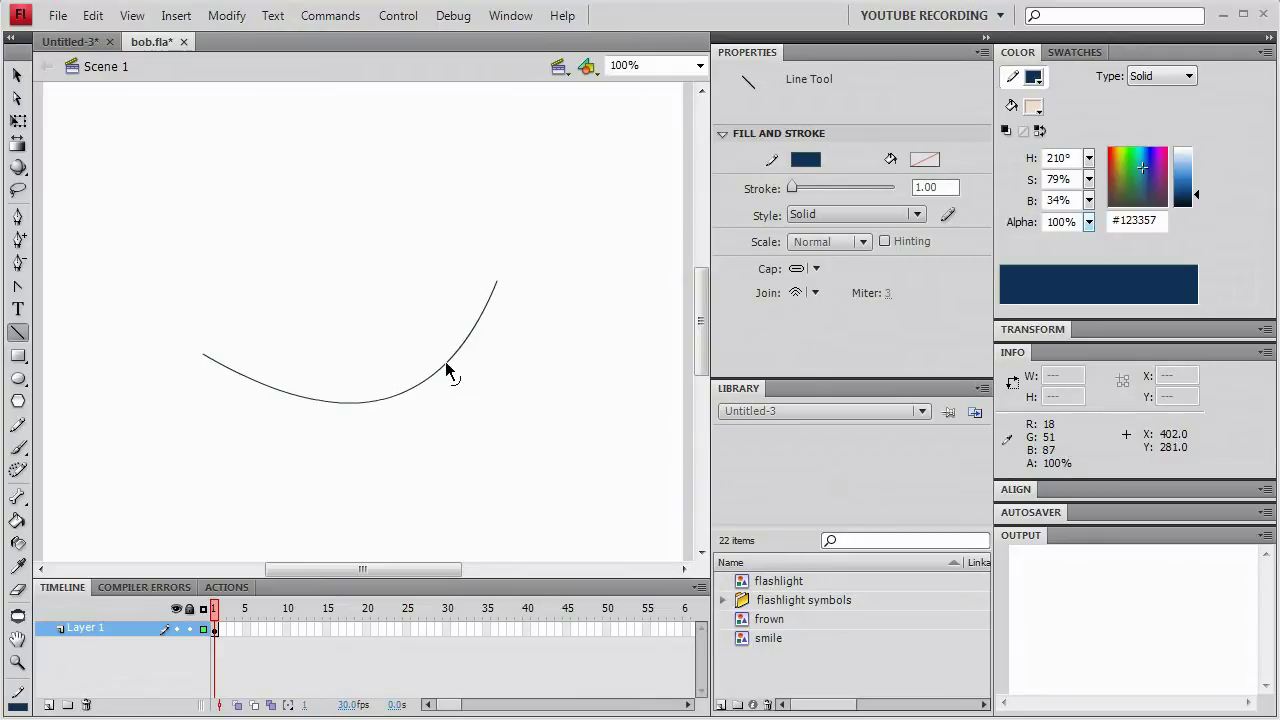
Apply the Art brush command to the curve using the smile symbol from the library.
{"action": "left_click", "coordinate": [748, 638]}
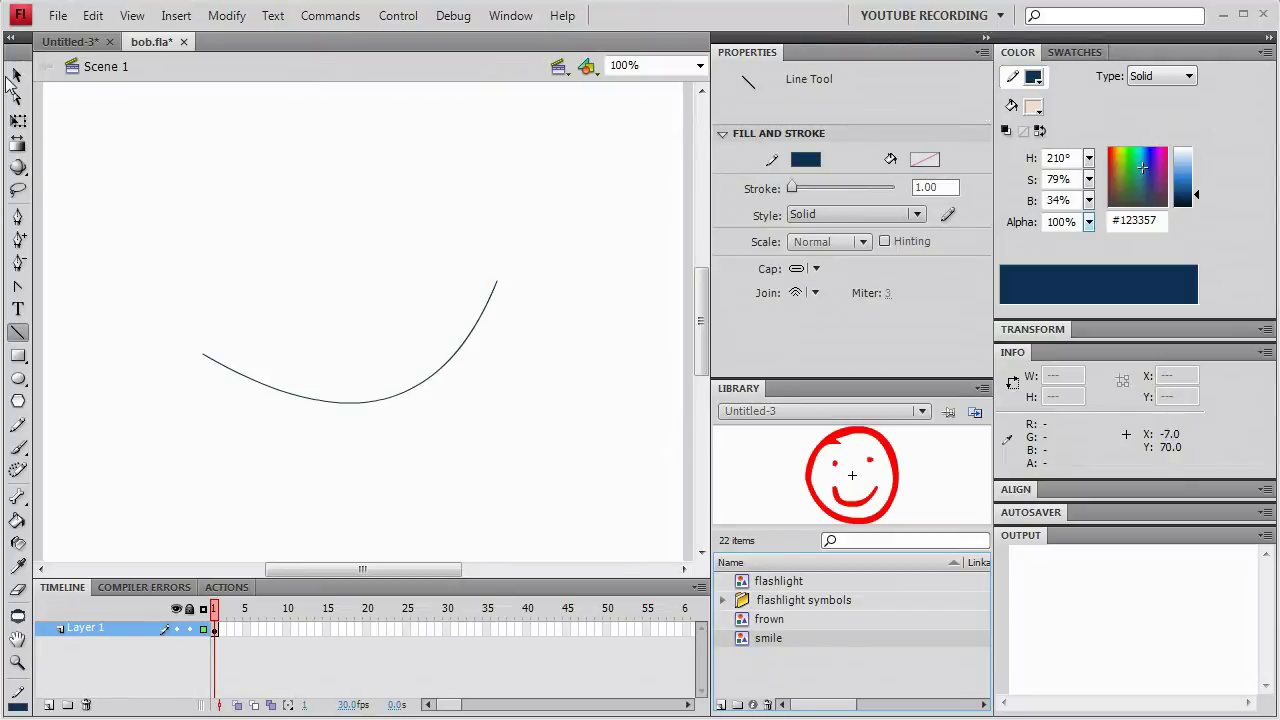
{"action": "left_click", "coordinate": [16, 76]}
{"action": "left_click", "coordinate": [358, 402]}
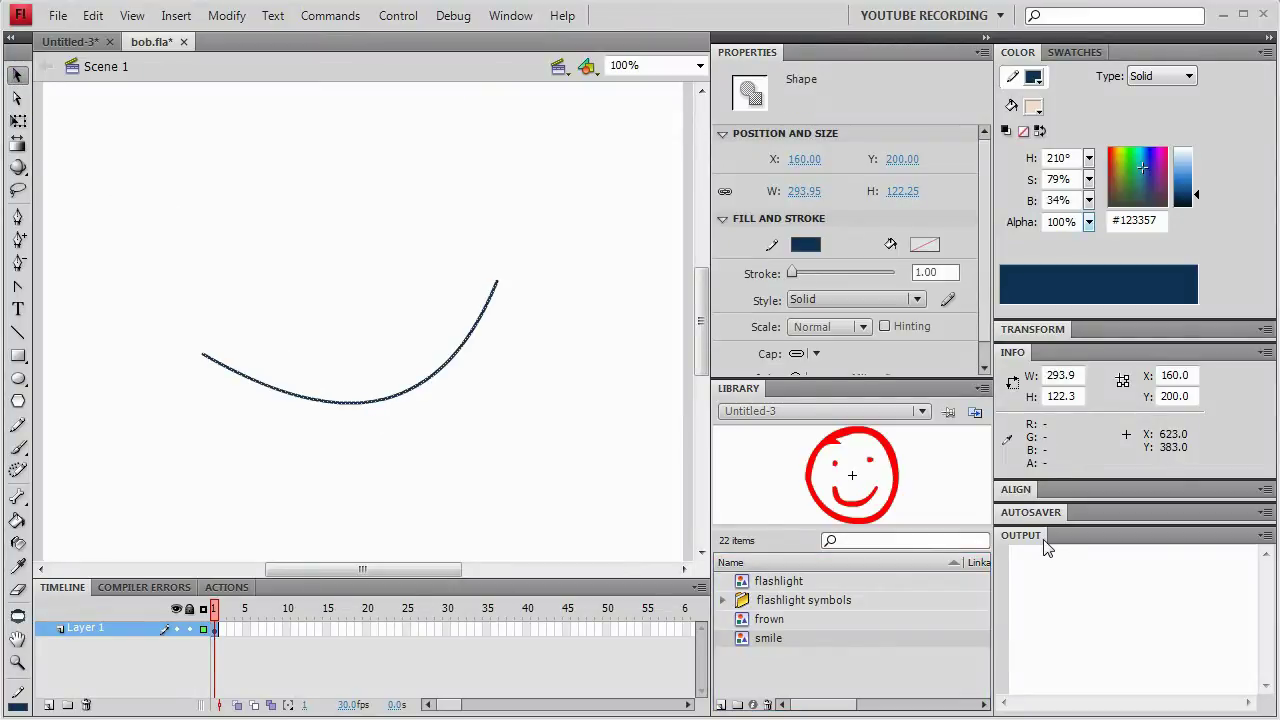
{"action": "left_click", "coordinate": [309, 20]}
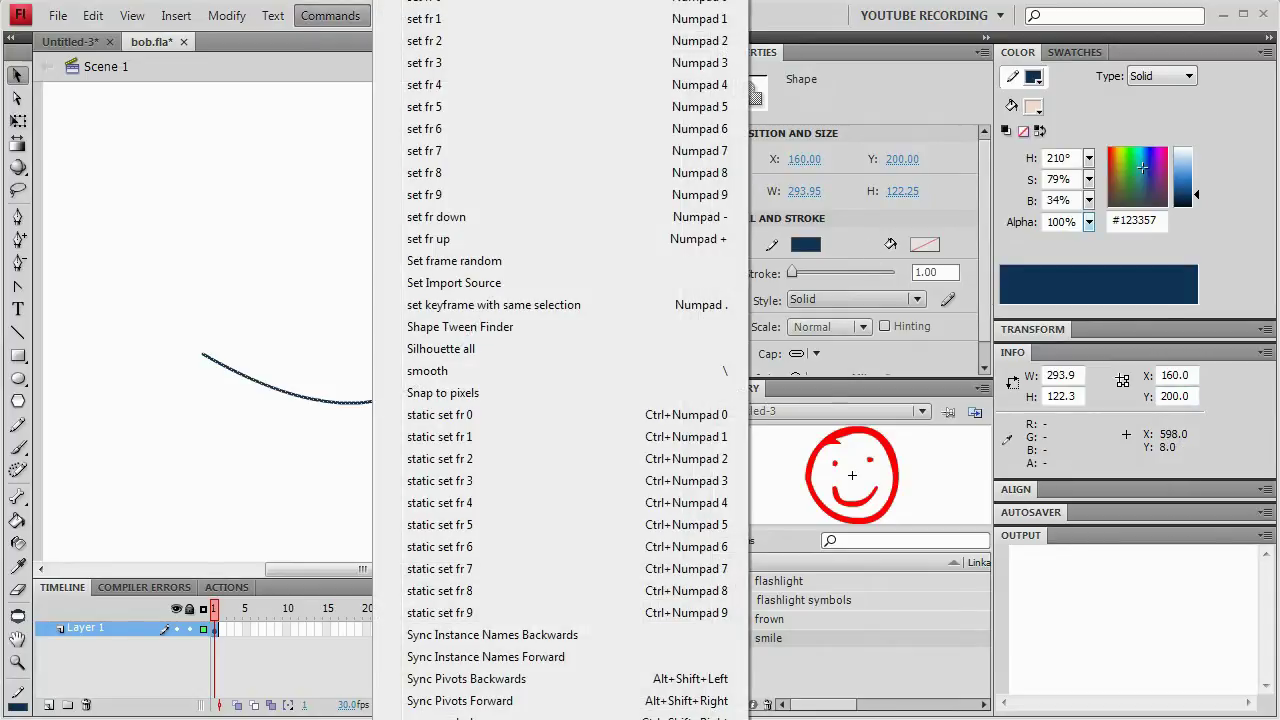
{"action": "scroll", "coordinate": [566, 360], "scroll_direction": "up", "scroll_amount": 10}
{"action": "scroll", "coordinate": [566, 360], "scroll_direction": "up", "scroll_amount": 10}
{"action": "scroll", "coordinate": [566, 360], "scroll_direction": "up", "scroll_amount": 5}
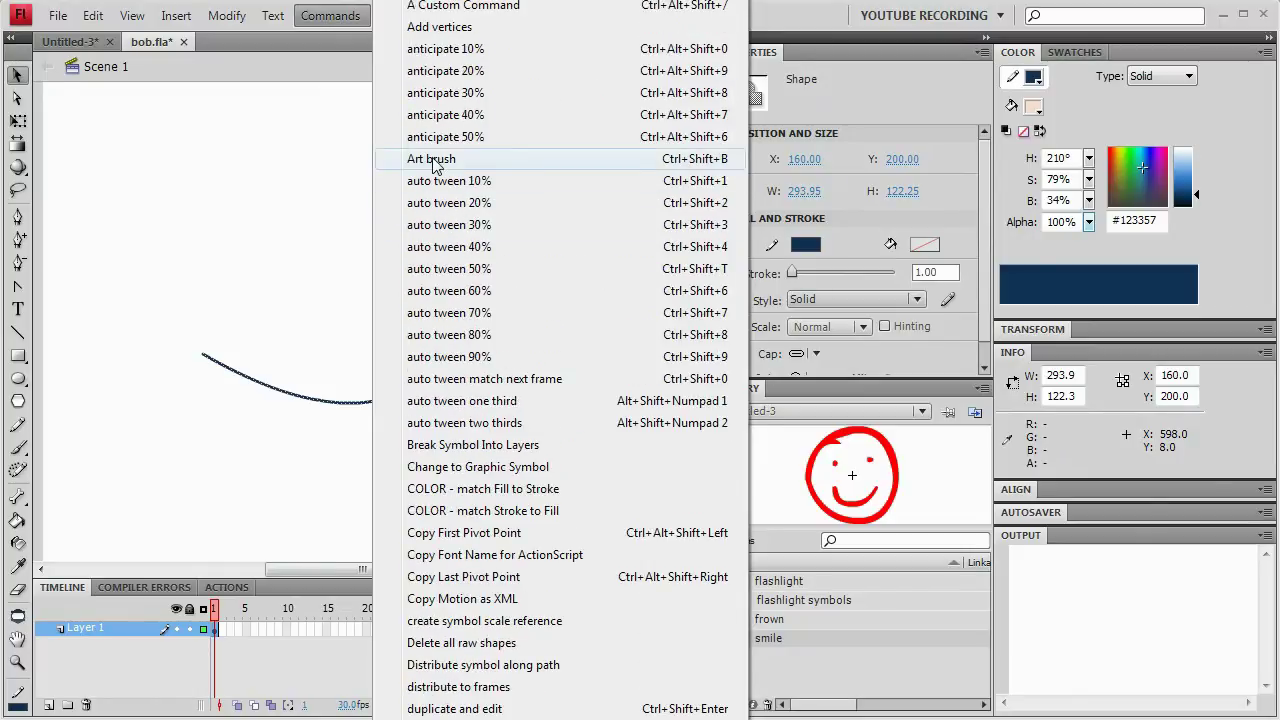
{"action": "left_click", "coordinate": [434, 166]}
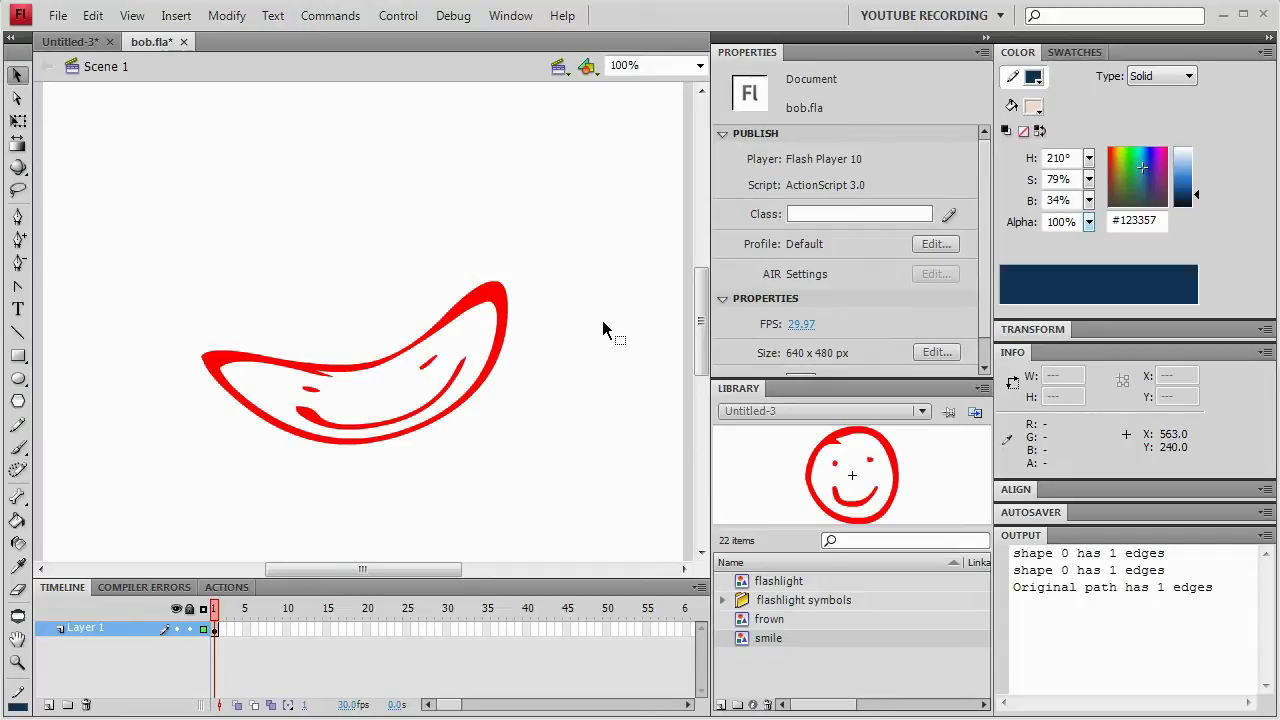
Delete the warped smile group and restore the original dark blue curve with its stroke at 100% alpha.
{"action": "left_click", "coordinate": [500, 300]}
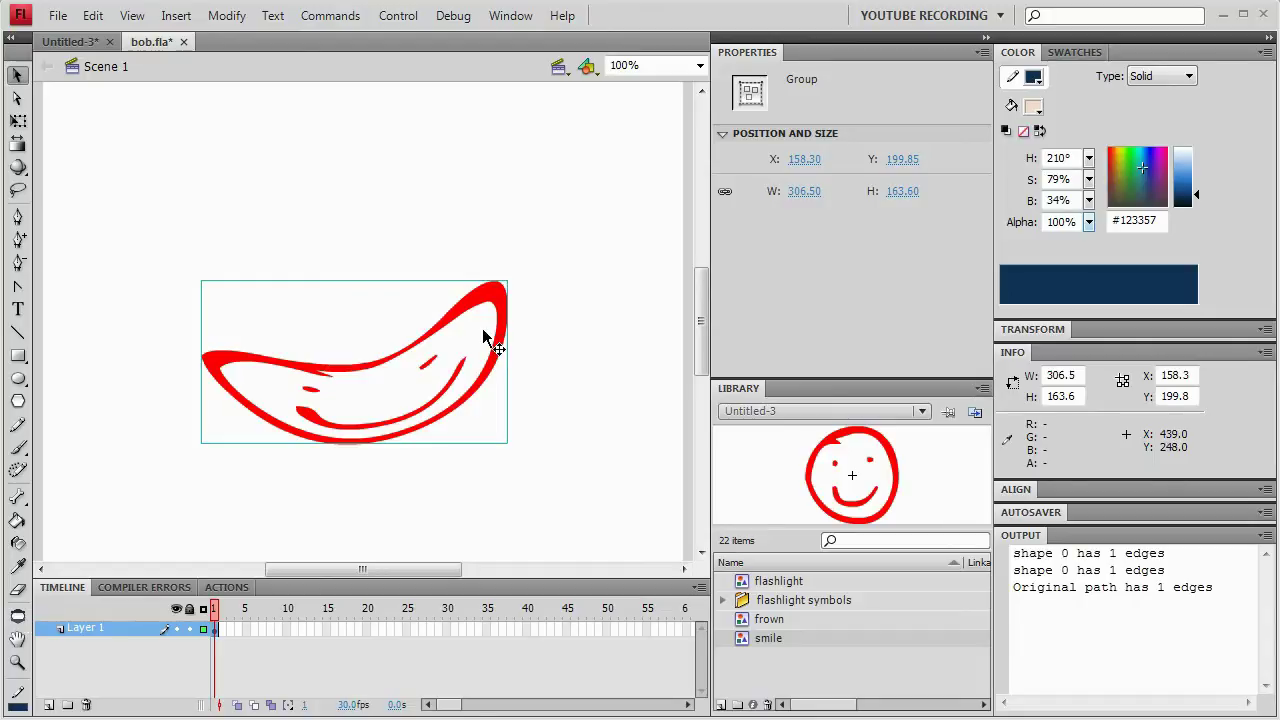
{"action": "key", "text": "Delete"}
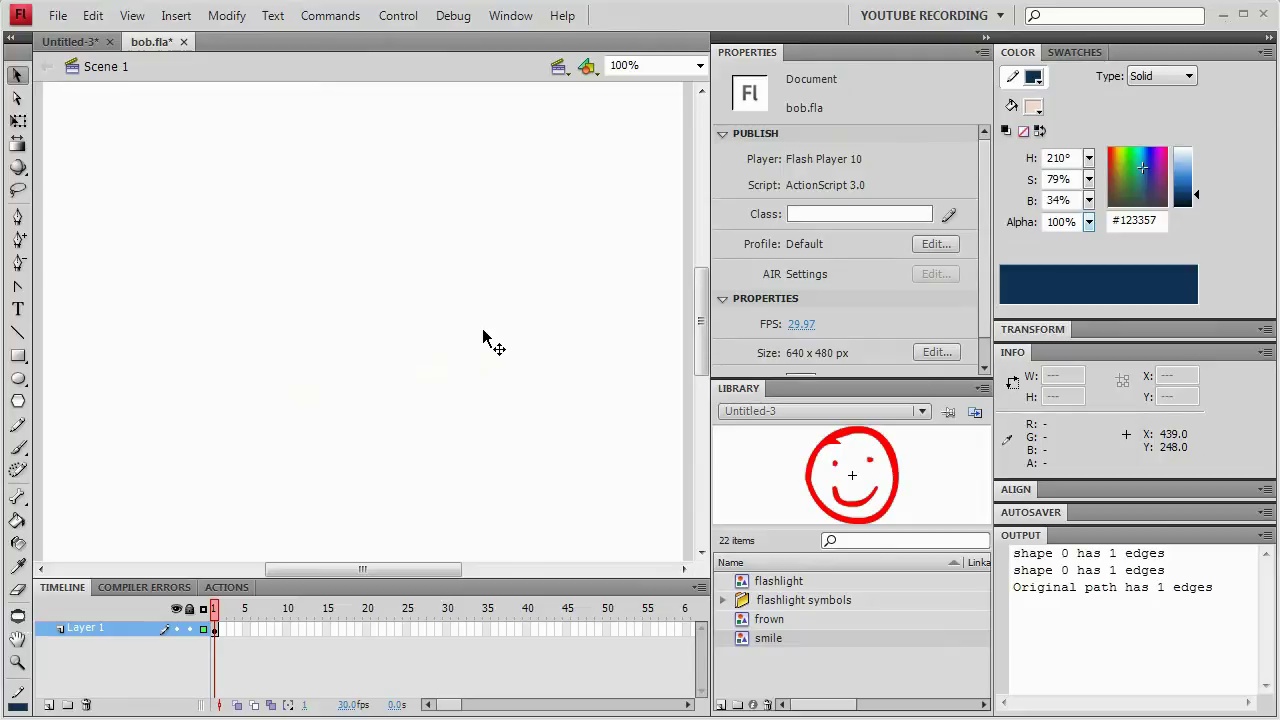
{"action": "key", "text": "ctrl+v"}
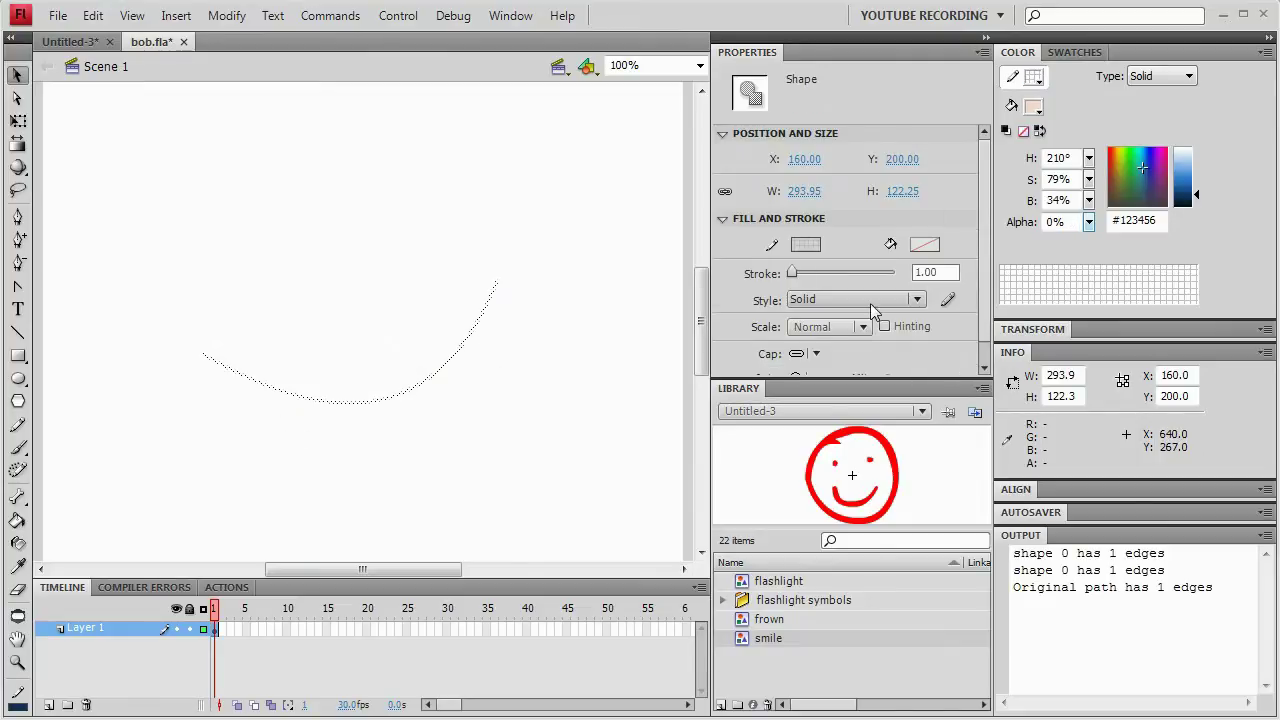
{"action": "left_click_drag", "start_coordinate": [1089, 222], "coordinate": [1089, 128]}
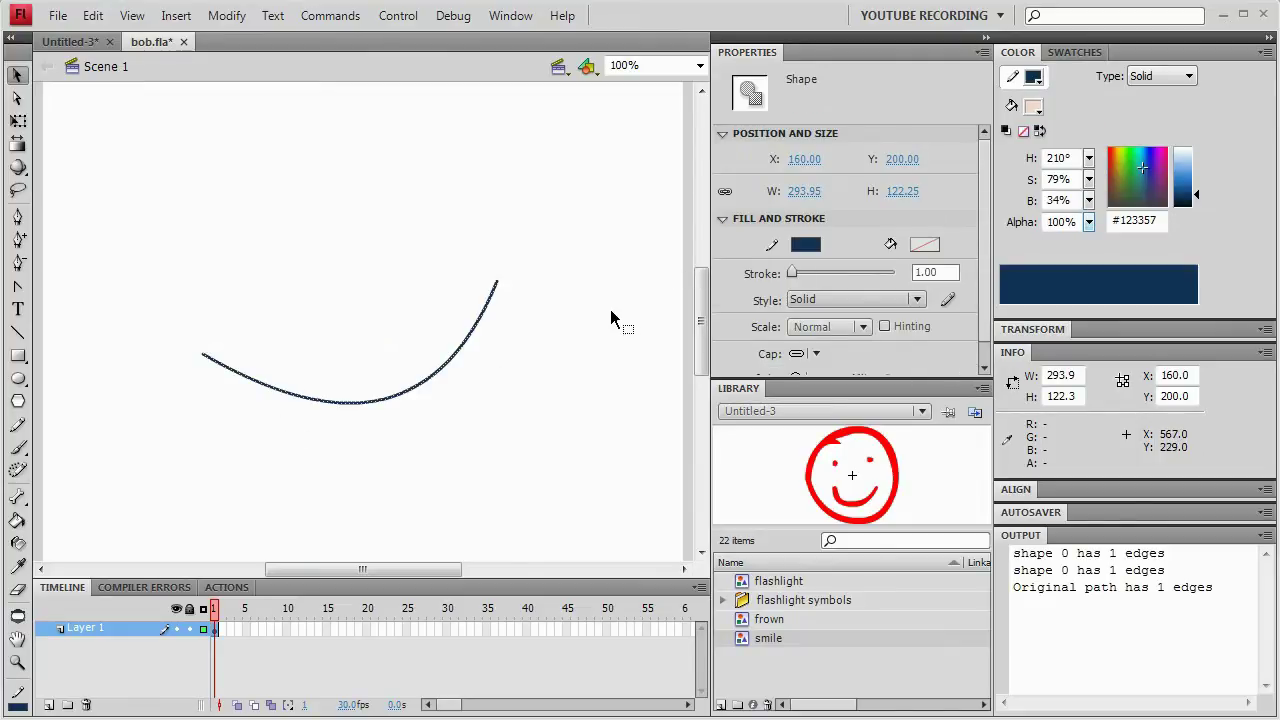
{"action": "left_click", "coordinate": [585, 345]}
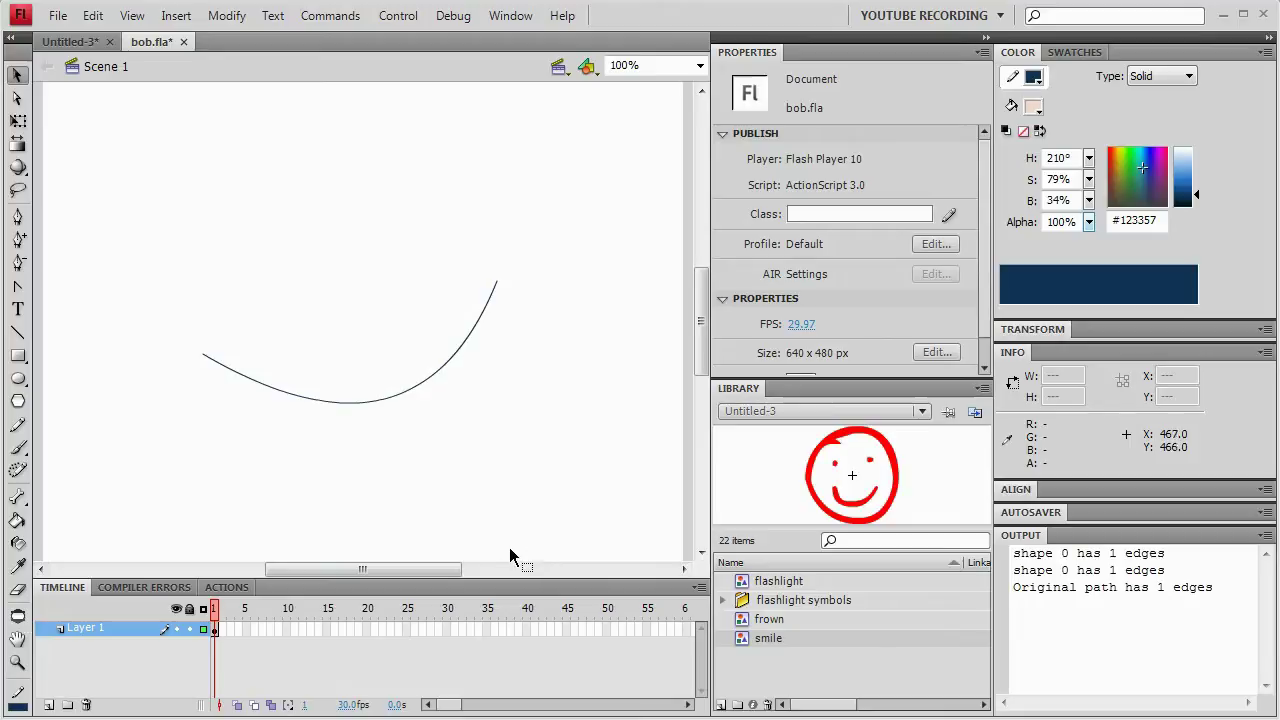
Paint overlapping horizontal blue (#0066CC) brush strokes above the curve, forming a band about 322 px wide and 46 px high.
{"action": "key", "text": "b"}
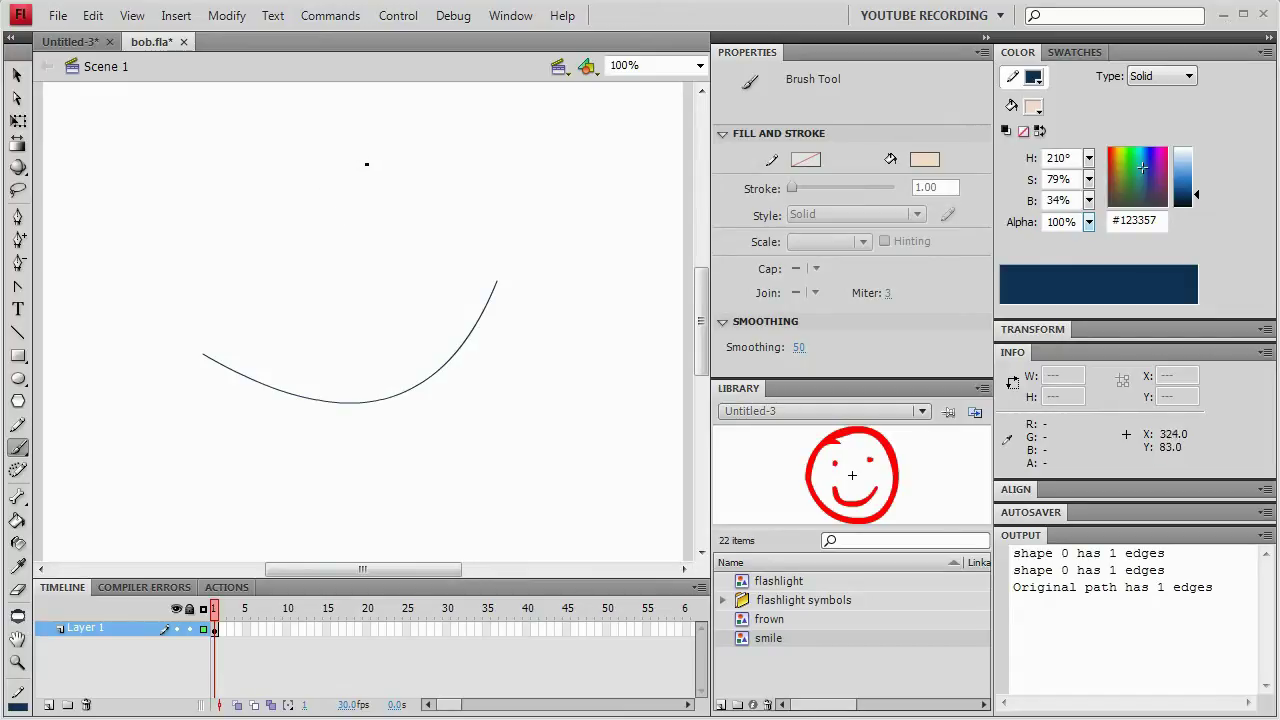
{"action": "left_click_drag", "start_coordinate": [215, 158], "coordinate": [517, 145]}
{"action": "left_click_drag", "start_coordinate": [441, 153], "coordinate": [203, 169]}
{"action": "mouse_move", "coordinate": [355, 172]}
{"action": "left_mouse_down"}
{"action": "mouse_move", "coordinate": [444, 176]}
{"action": "mouse_move", "coordinate": [212, 182]}
{"action": "left_mouse_up"}
{"action": "mouse_move", "coordinate": [390, 200]}
{"action": "left_mouse_down"}
{"action": "mouse_move", "coordinate": [492, 193]}
{"action": "mouse_move", "coordinate": [326, 193]}
{"action": "mouse_move", "coordinate": [453, 178]}
{"action": "mouse_move", "coordinate": [335, 162]}
{"action": "mouse_move", "coordinate": [318, 184]}
{"action": "mouse_move", "coordinate": [347, 174]}
{"action": "mouse_move", "coordinate": [226, 171]}
{"action": "left_mouse_up"}
Convert the painted strokes to a graphic symbol named "blue brush" and delete its instance from the stage.
{"action": "left_click_drag", "start_coordinate": [146, 113], "coordinate": [600, 230]}
{"action": "key", "text": "q"}
{"action": "left_click_drag", "start_coordinate": [362, 142], "coordinate": [377, 154]}
{"action": "left_click", "coordinate": [378, 152]}
{"action": "left_click_drag", "start_coordinate": [157, 132], "coordinate": [496, 236]}
{"action": "key", "text": "F8"}
{"action": "type", "text": "blue brush"}
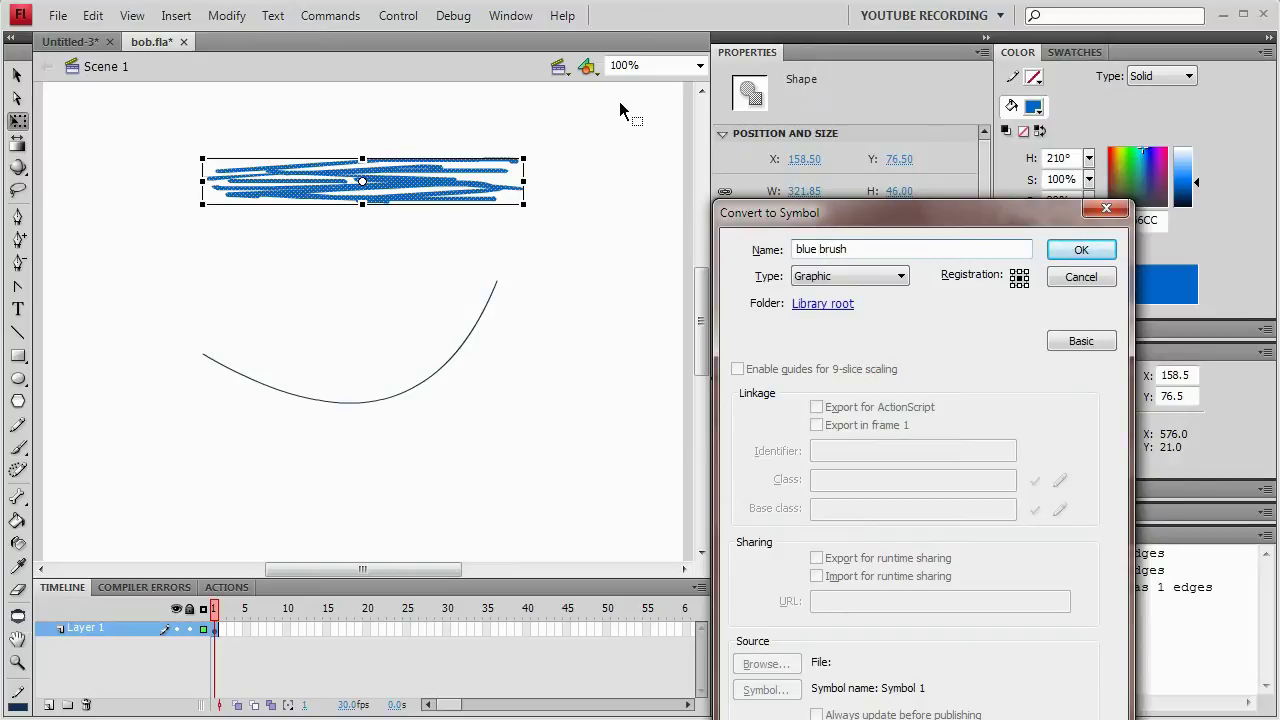
{"action": "key", "text": "Return"}
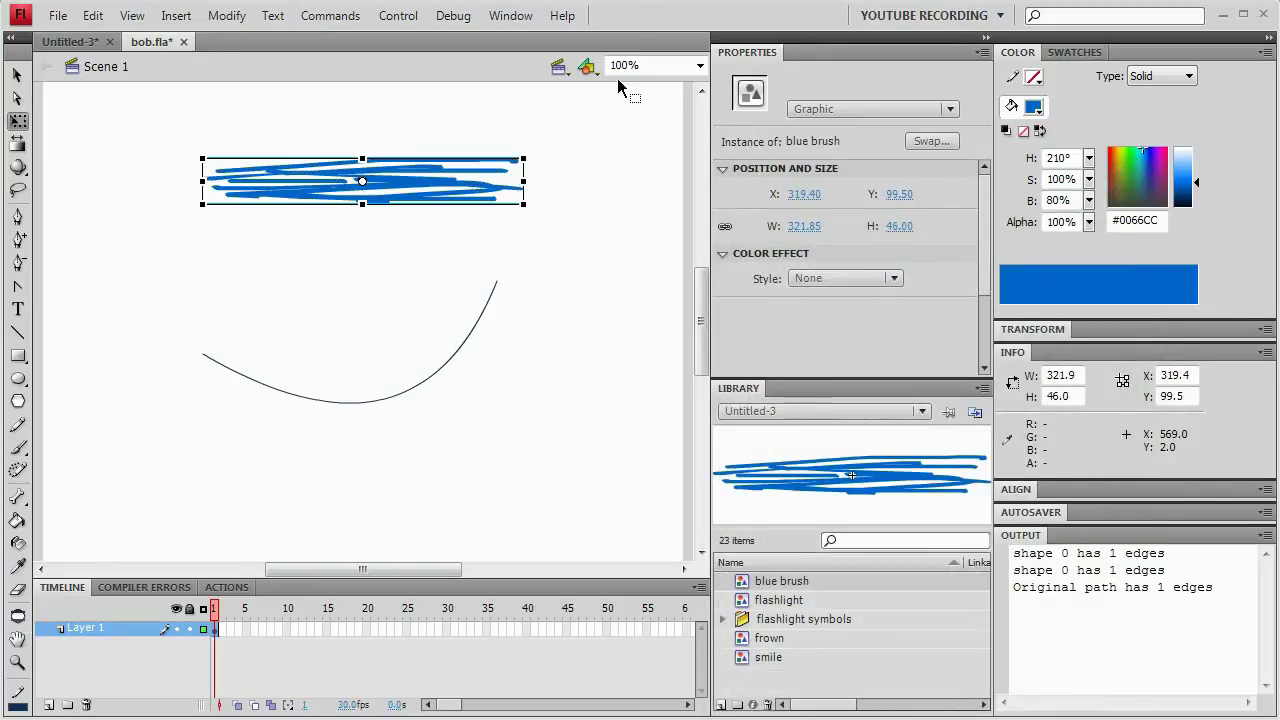
{"action": "key", "text": "Delete"}
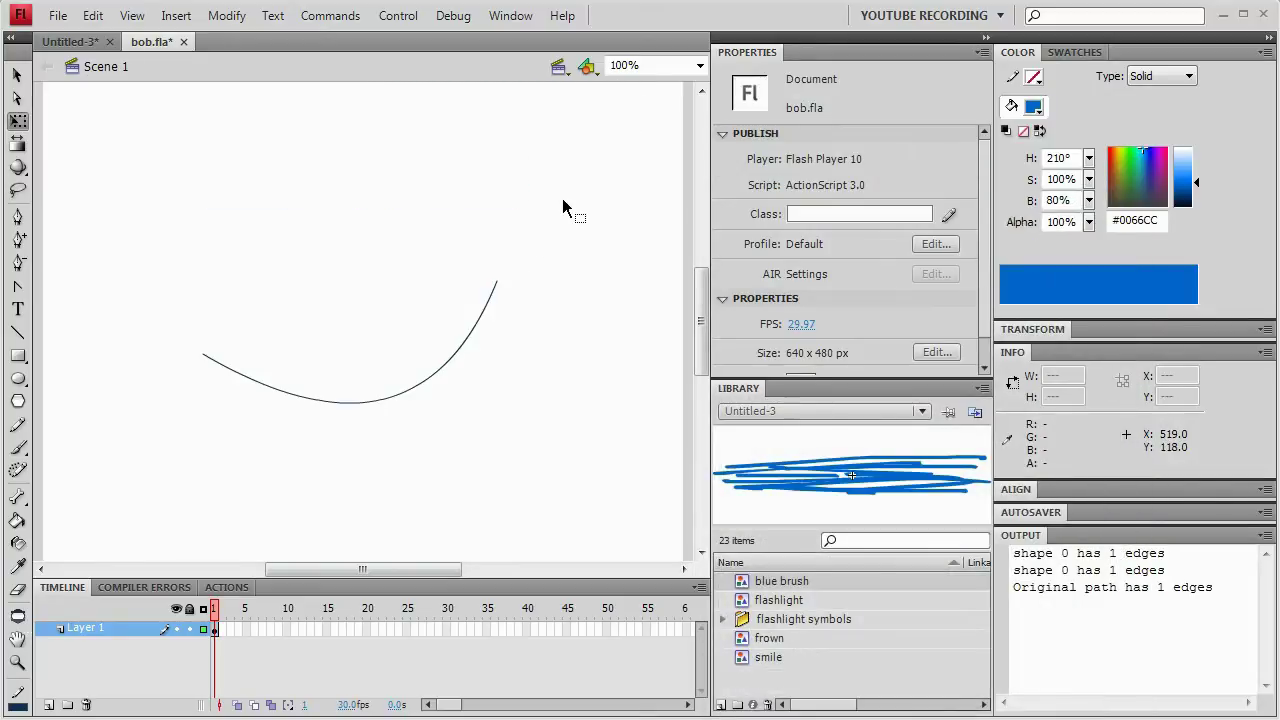
Apply the Art brush to the curve using the blue brush symbol, and undo the result.
{"action": "key", "text": "v"}
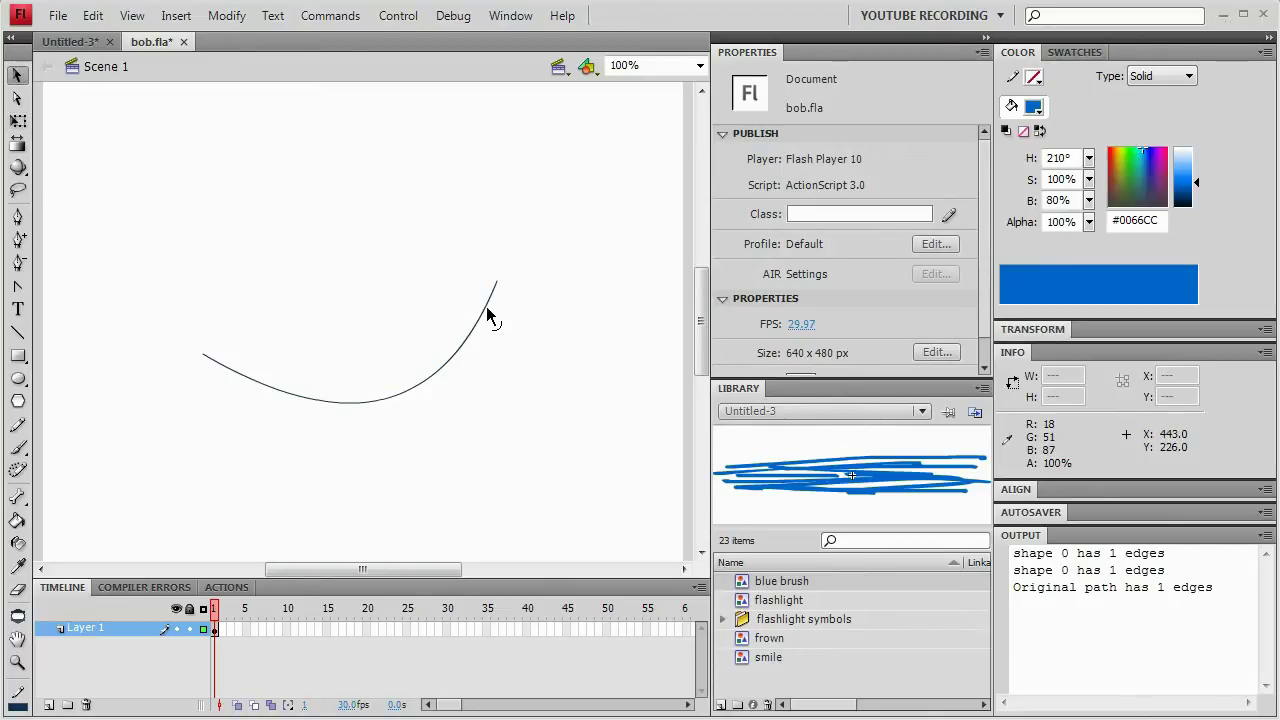
{"action": "left_click", "coordinate": [490, 313]}
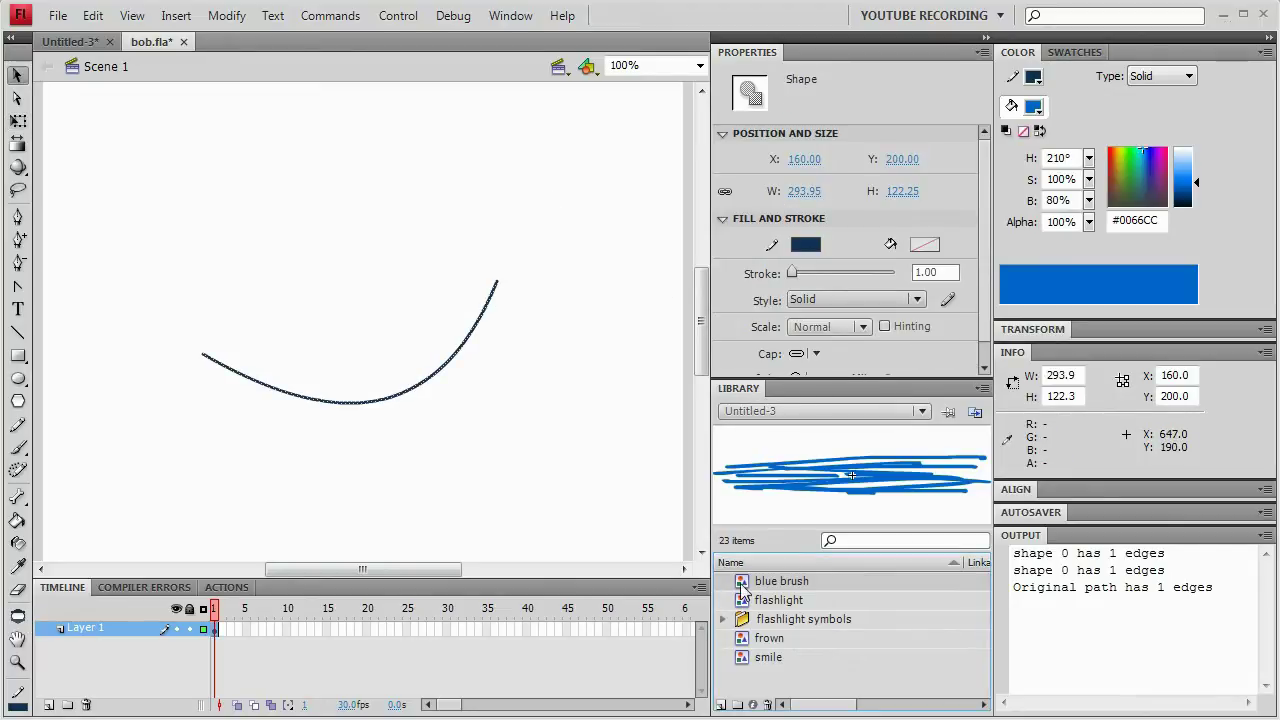
{"action": "left_click", "coordinate": [745, 602]}
{"action": "left_click", "coordinate": [745, 586]}
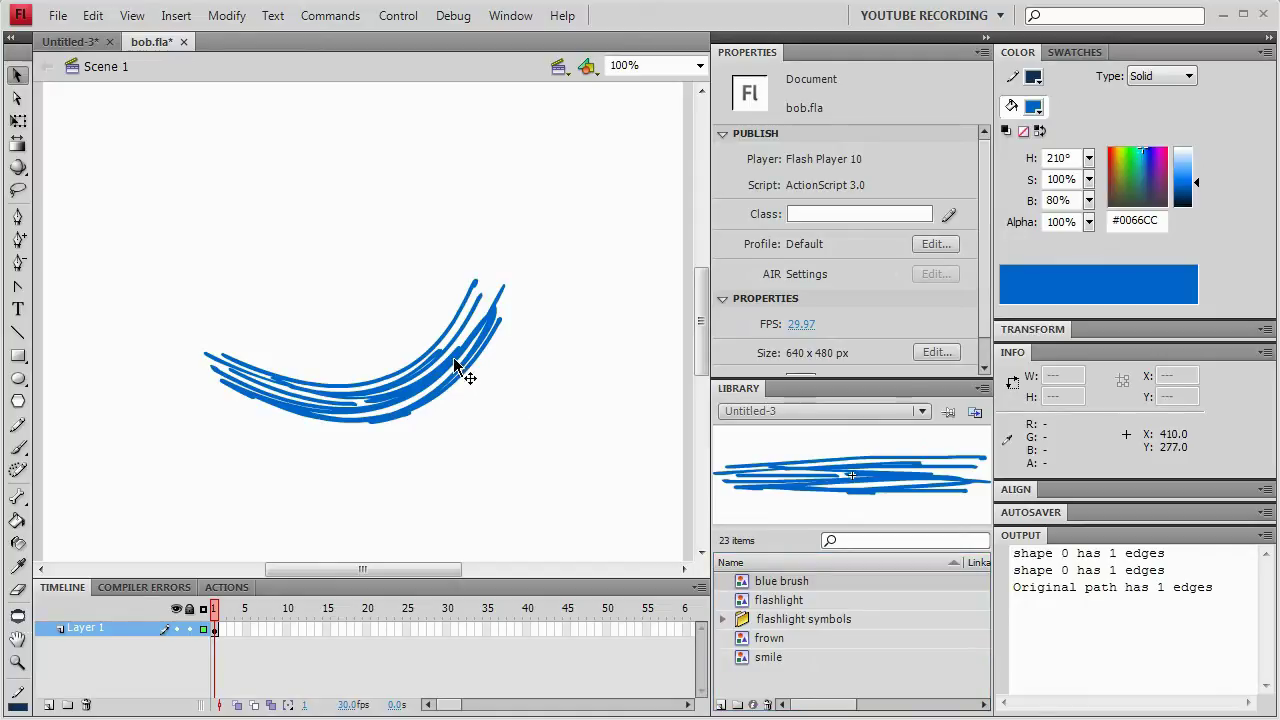
{"action": "key", "text": "ctrl+shift+c"}
{"action": "left_click", "coordinate": [530, 414]}
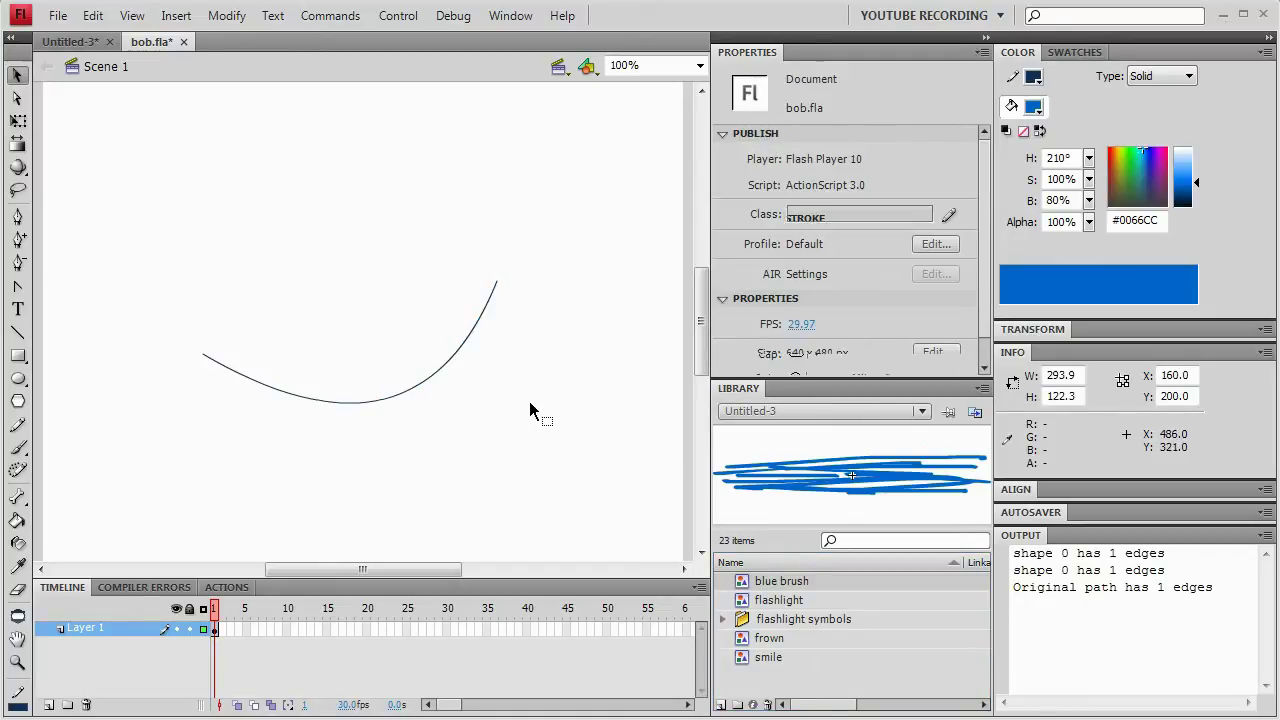
Delete the curve and draw a wavy freehand line with the Pencil tool in its place.
{"action": "left_click", "coordinate": [451, 369]}
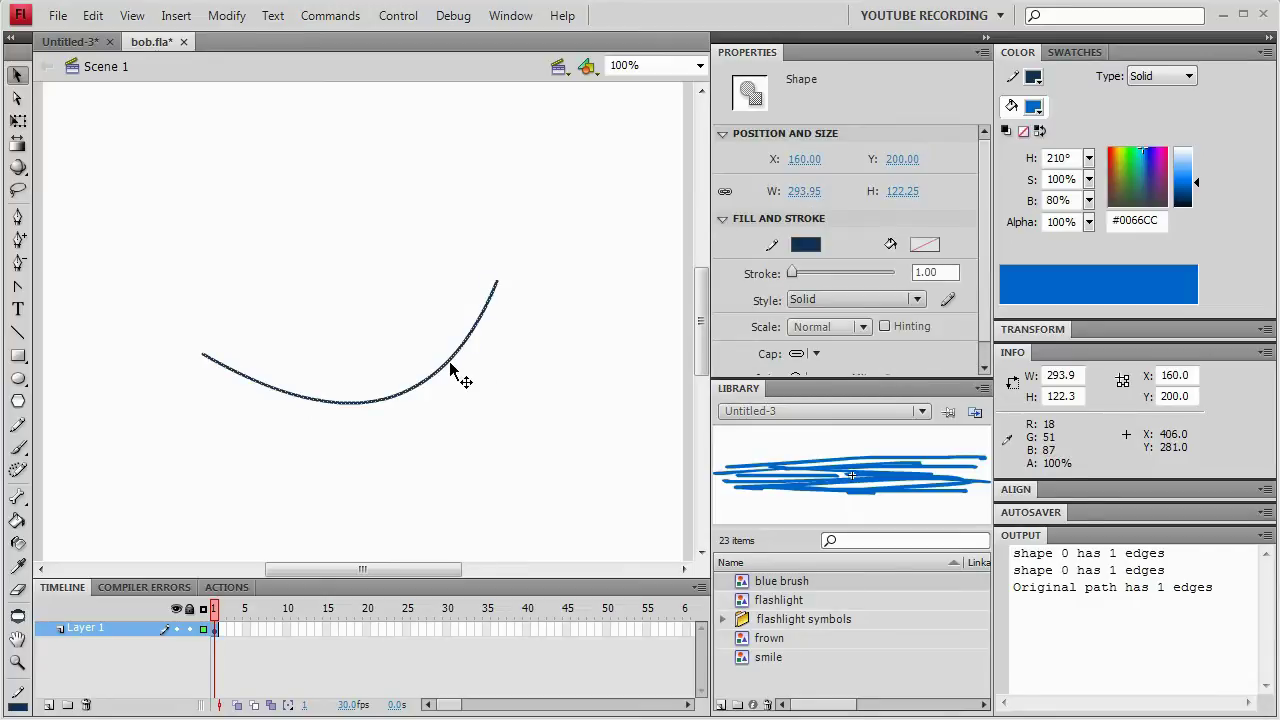
{"action": "key", "text": "Delete"}
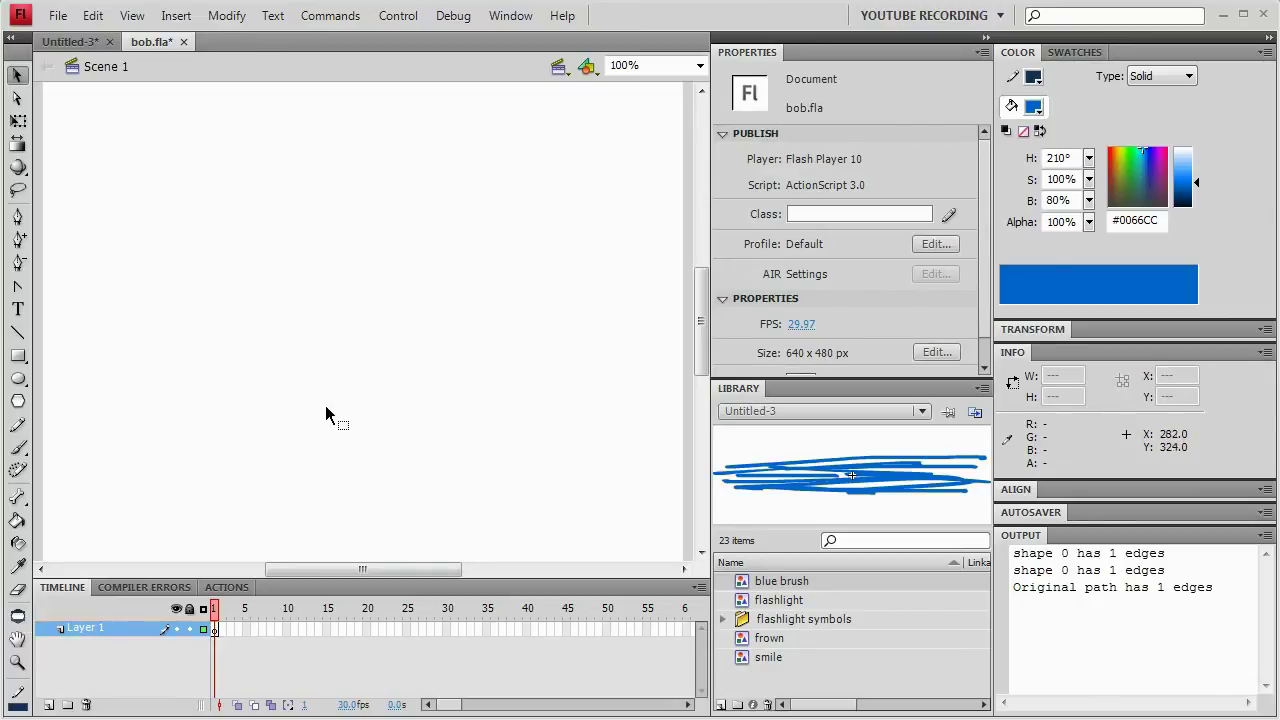
{"action": "key", "text": "y"}
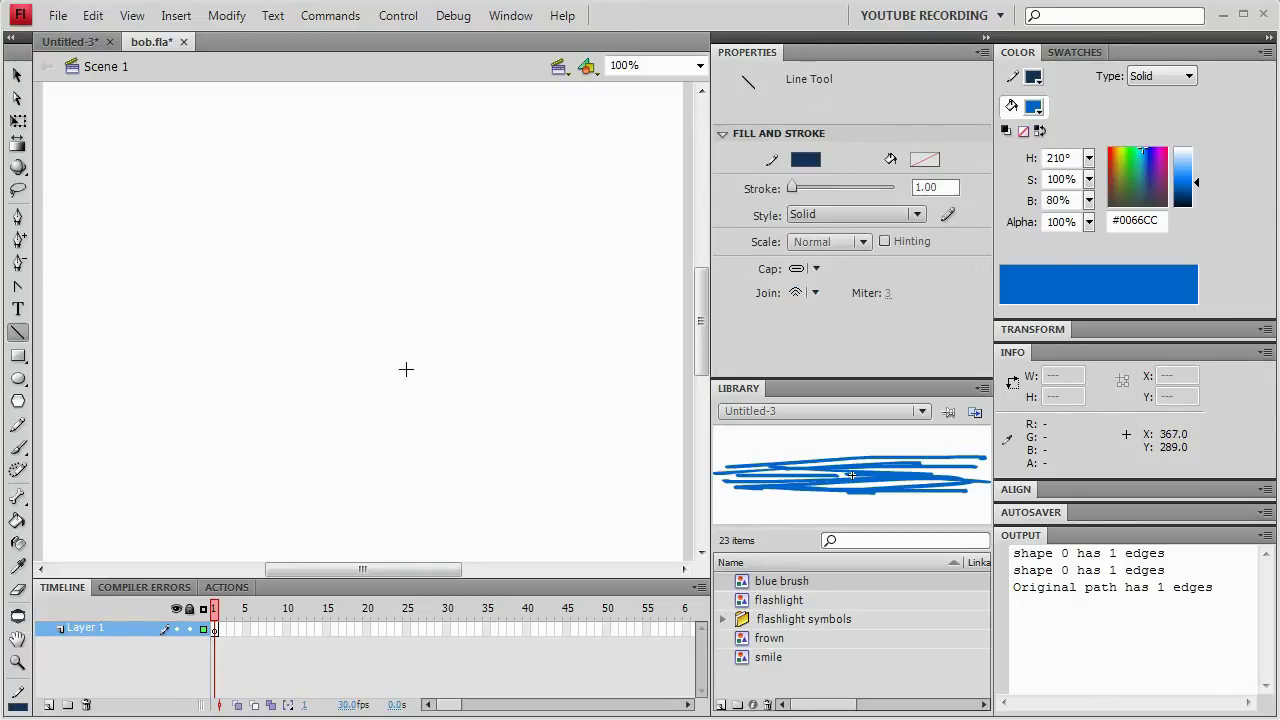
{"action": "mouse_move", "coordinate": [201, 376]}
{"action": "left_mouse_down"}
{"action": "mouse_move", "coordinate": [295, 301]}
{"action": "mouse_move", "coordinate": [461, 299]}
{"action": "mouse_move", "coordinate": [456, 256]}
{"action": "left_mouse_up"}
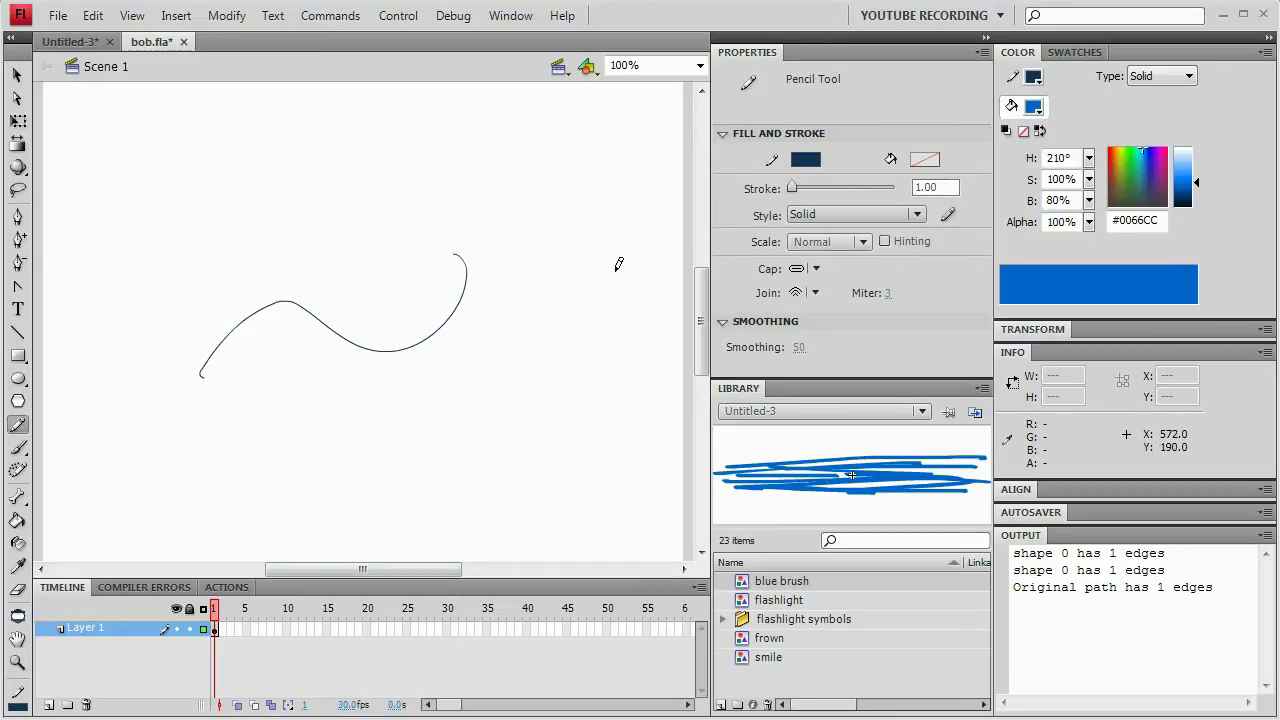
Remove the small hook at the wavy line's lower end and display the remaining line's anchor points.
{"action": "left_click", "coordinate": [206, 374], "text": "ctrl"}
{"action": "key", "text": "Delete"}
{"action": "left_click", "coordinate": [380, 350], "text": "ctrl"}
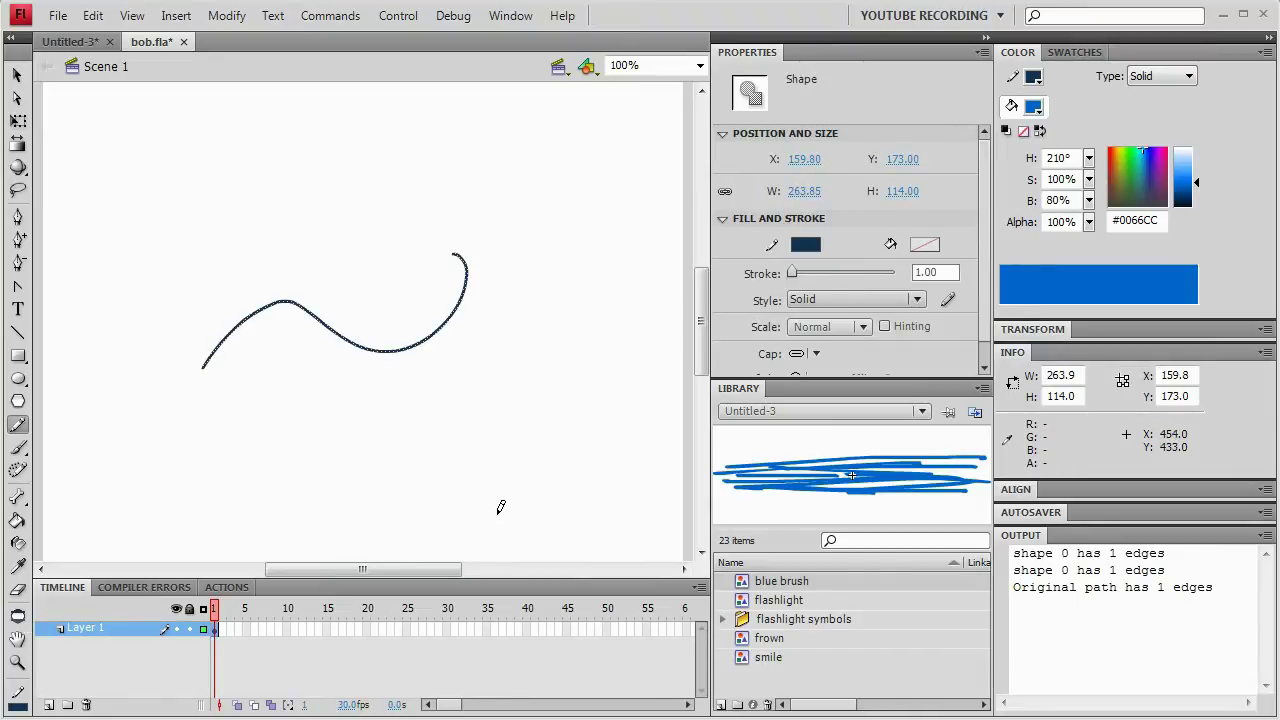
{"action": "key", "text": "a"}
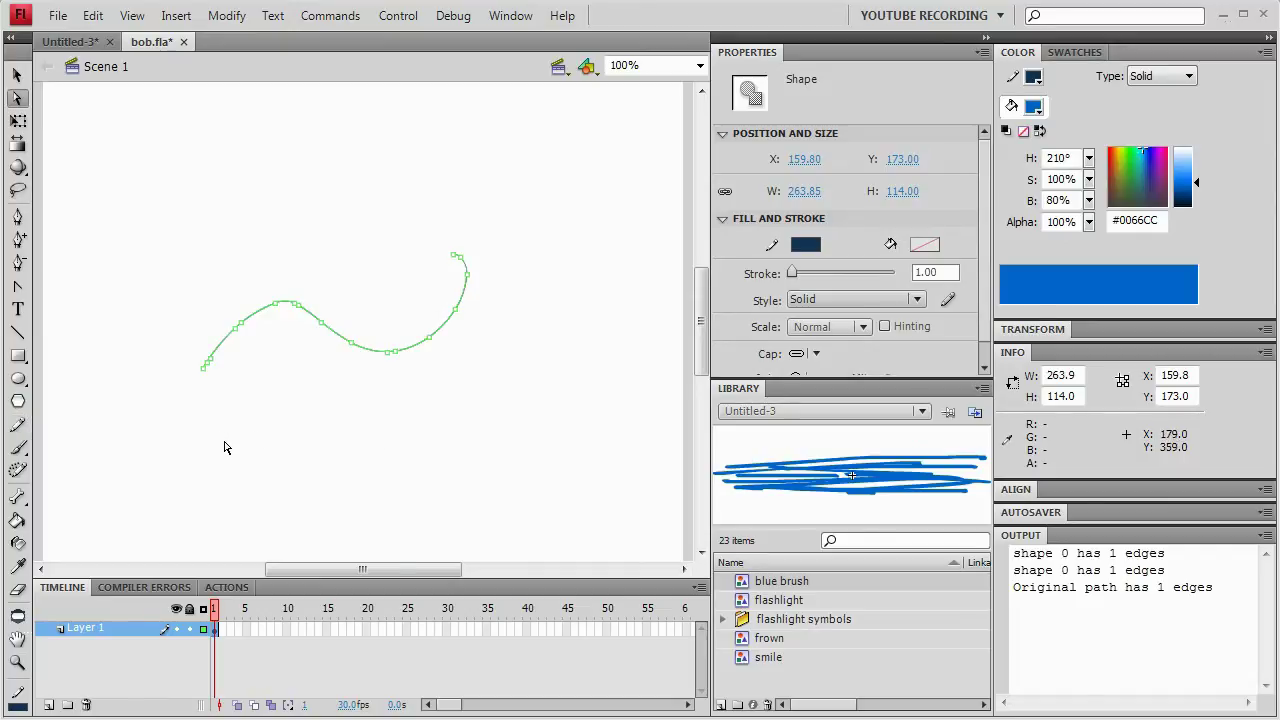
Apply the Art brush to the wavy line using the blue brush symbol, and undo the result.
{"action": "key", "text": "v"}
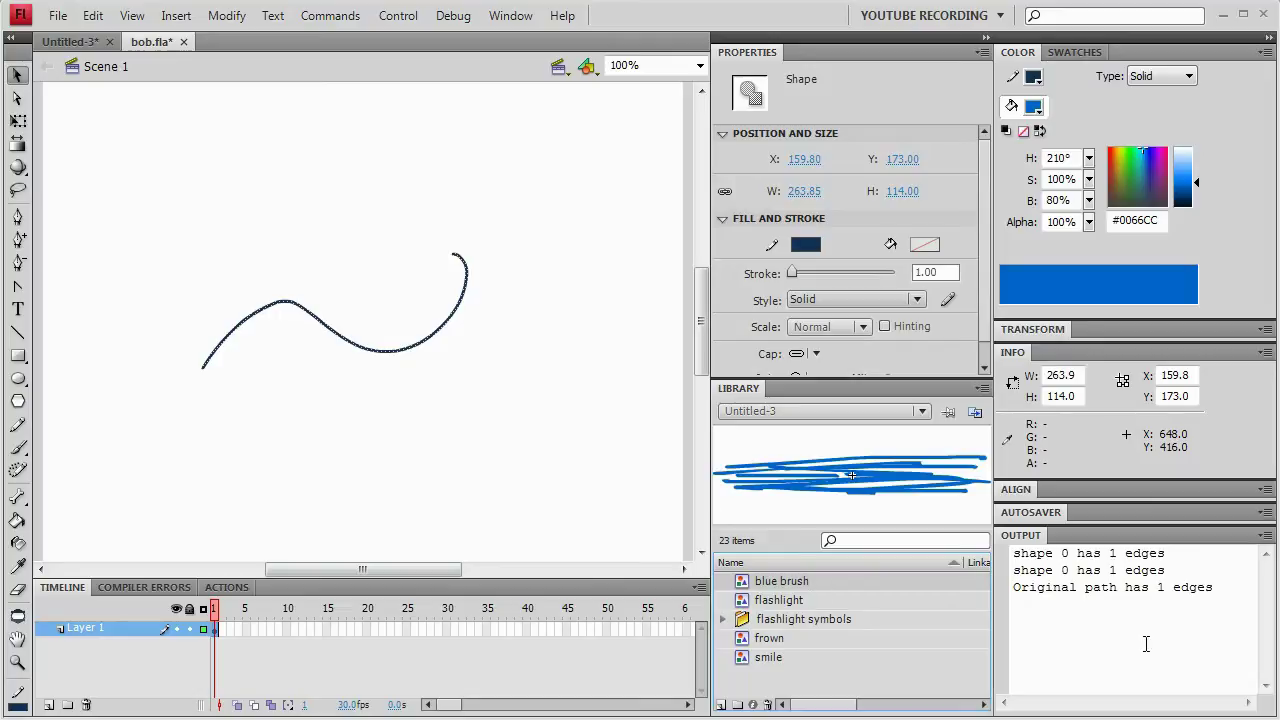
{"action": "key", "text": "ctrl+shift+b"}
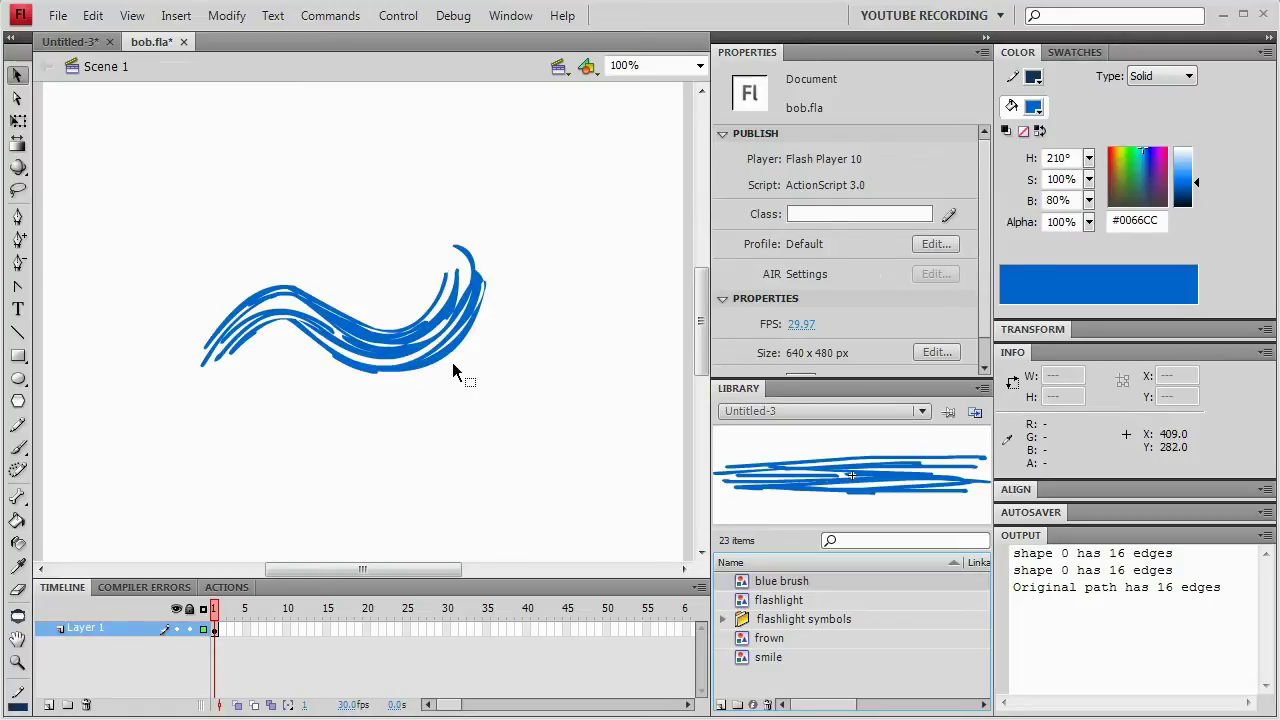
{"action": "key", "text": "ctrl+z"}
{"action": "left_click", "coordinate": [563, 385]}
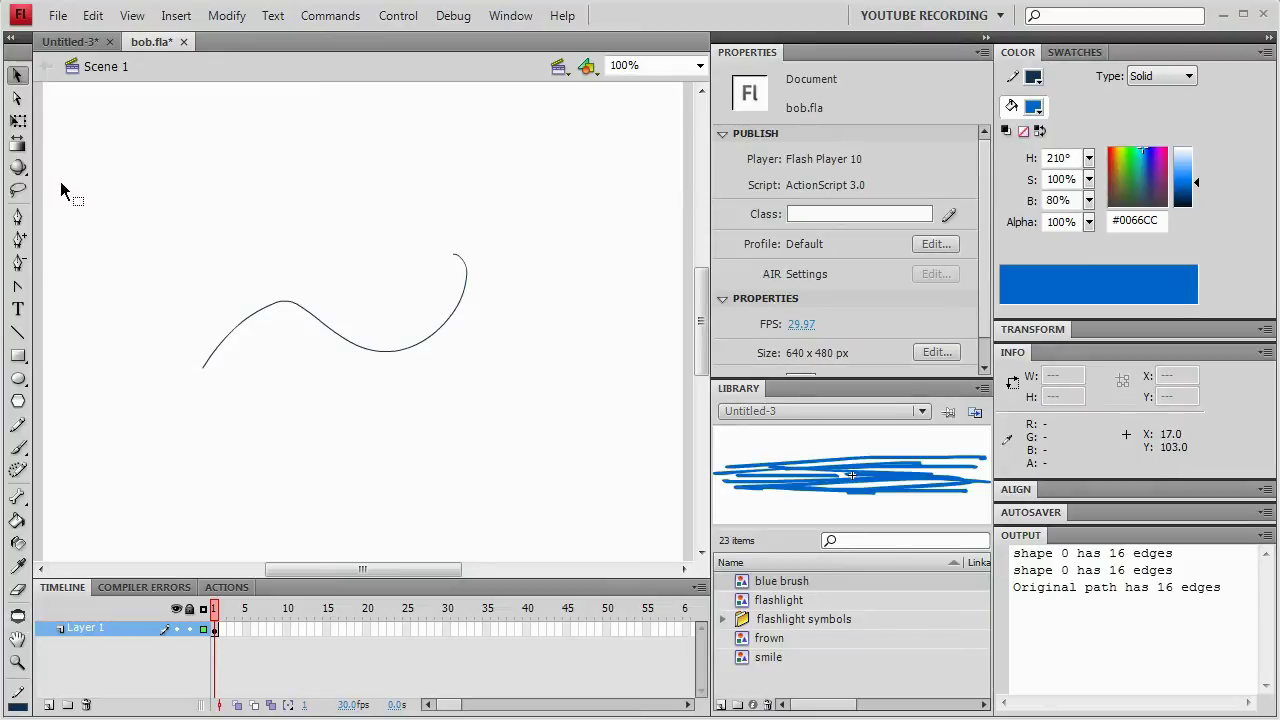
Draw a filled blue rectangle about 154 by 51 px above the wavy line and convert it to a graphic symbol named "rect brush".
{"action": "left_click", "coordinate": [18, 355]}
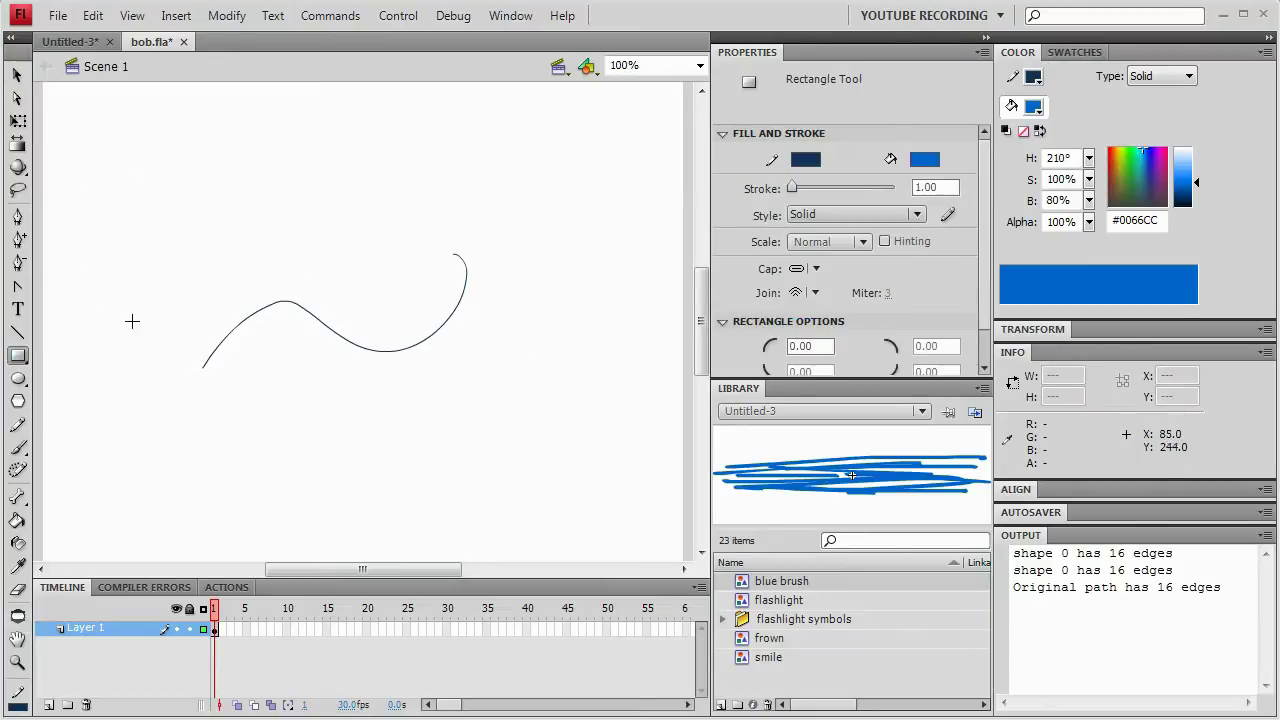
{"action": "left_click_drag", "start_coordinate": [278, 137], "coordinate": [432, 188]}
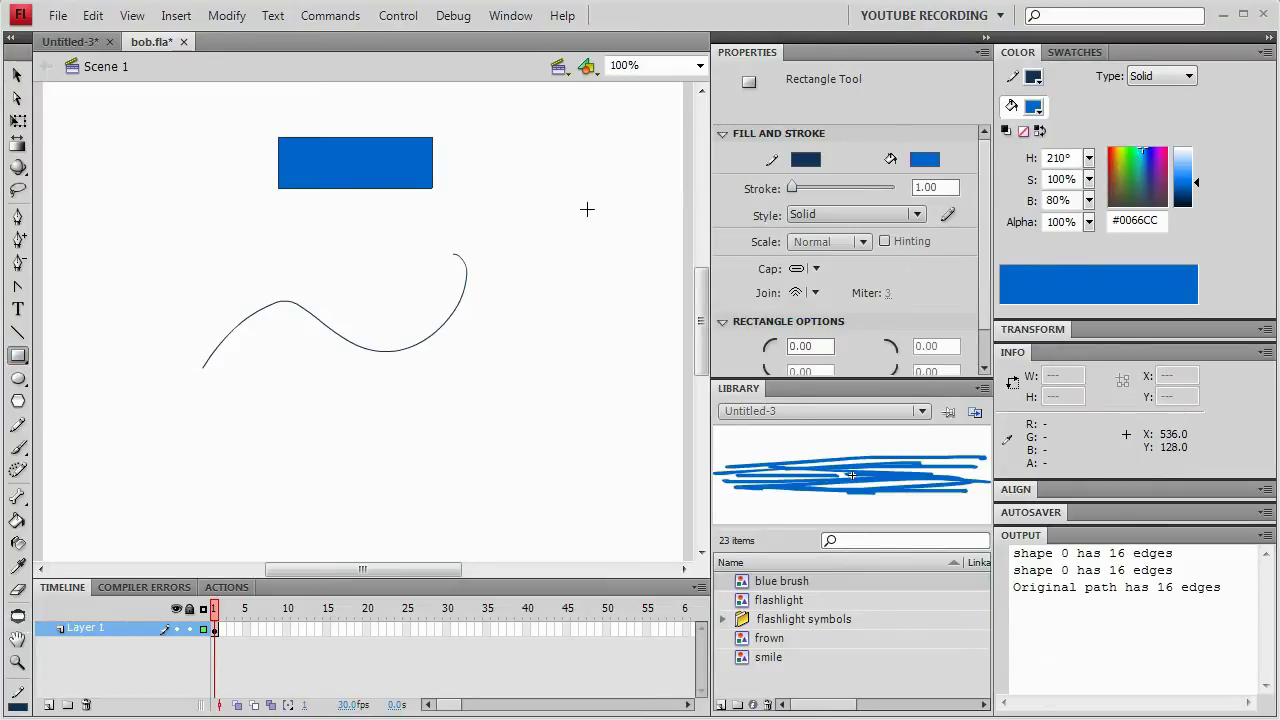
{"action": "key", "text": "v"}
{"action": "left_click_drag", "start_coordinate": [236, 118], "coordinate": [487, 216]}
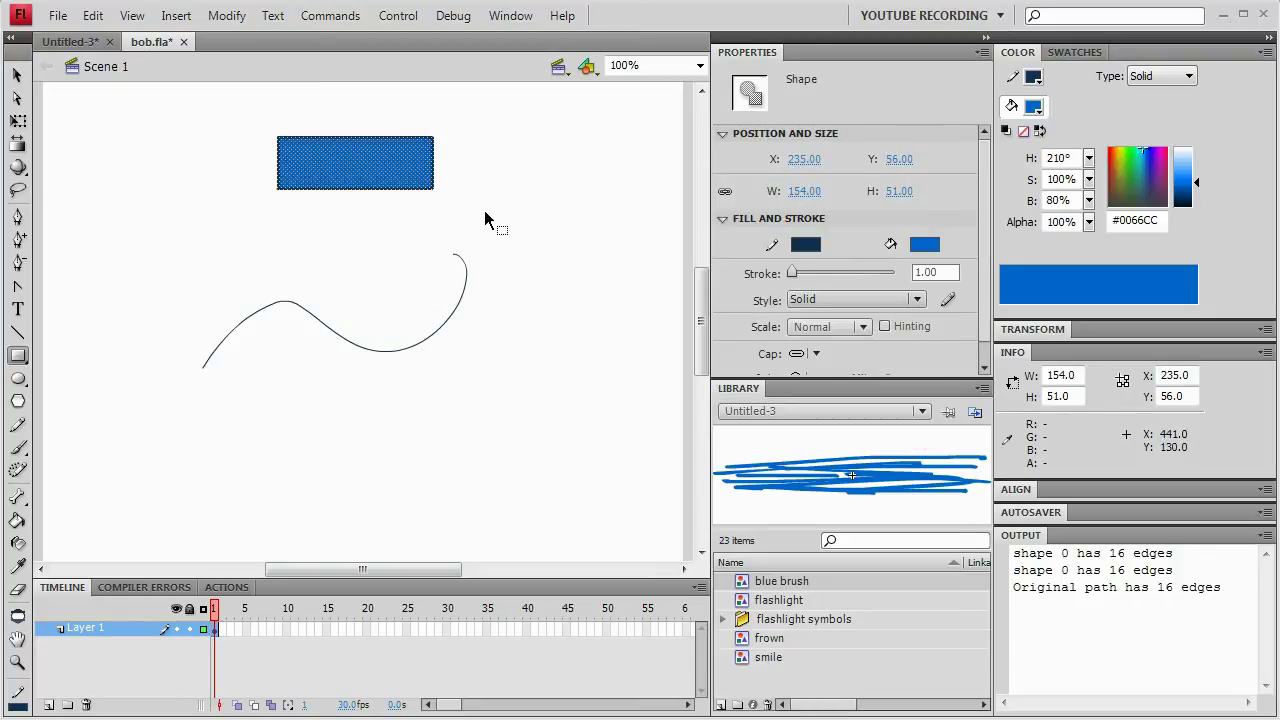
{"action": "key", "text": "F8"}
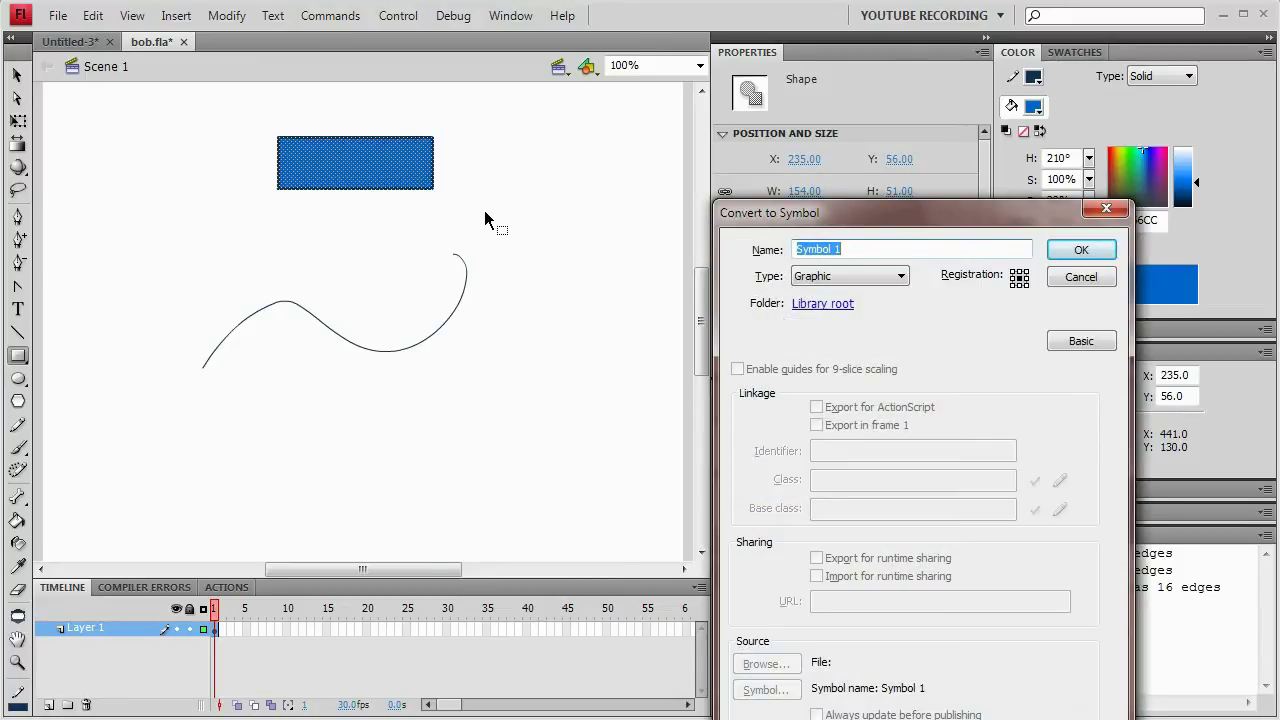
{"action": "type", "text": "rect brush"}
{"action": "key", "text": "Return"}
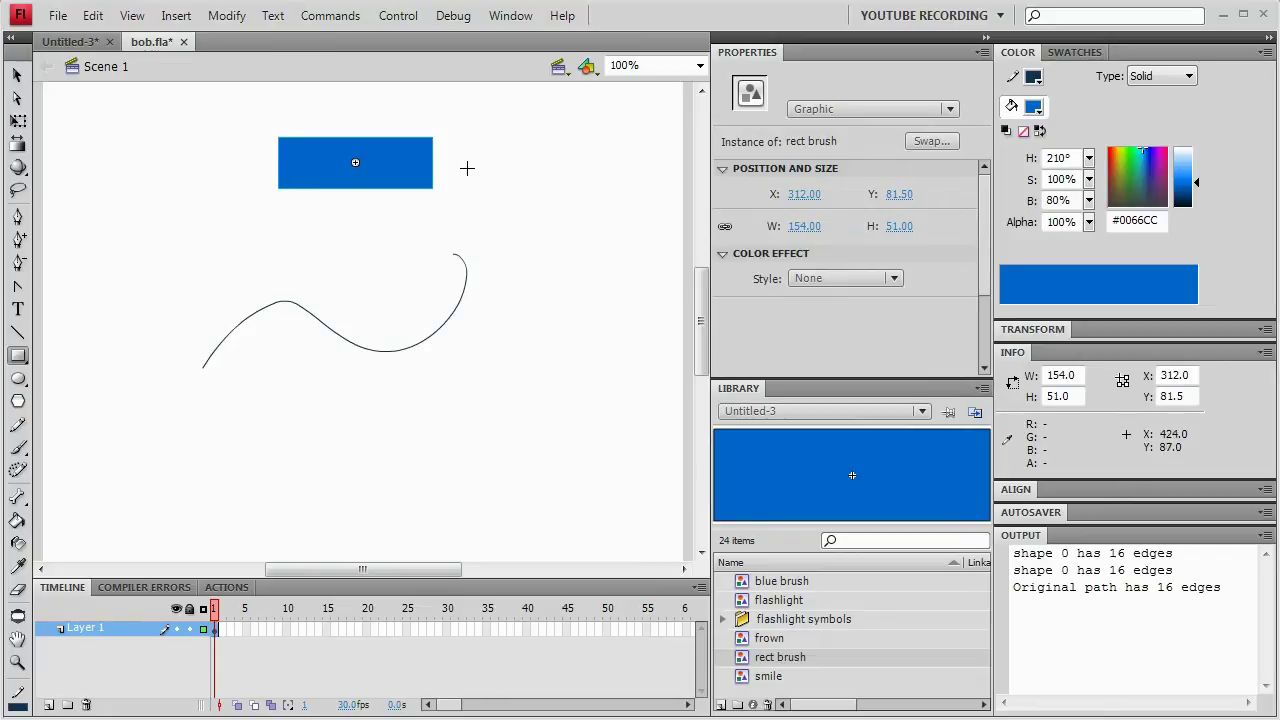
Delete the rectangle instance from the stage and apply the Art brush to the wavy line using the rect brush symbol.
{"action": "key", "text": "v"}
{"action": "key", "text": "Delete"}
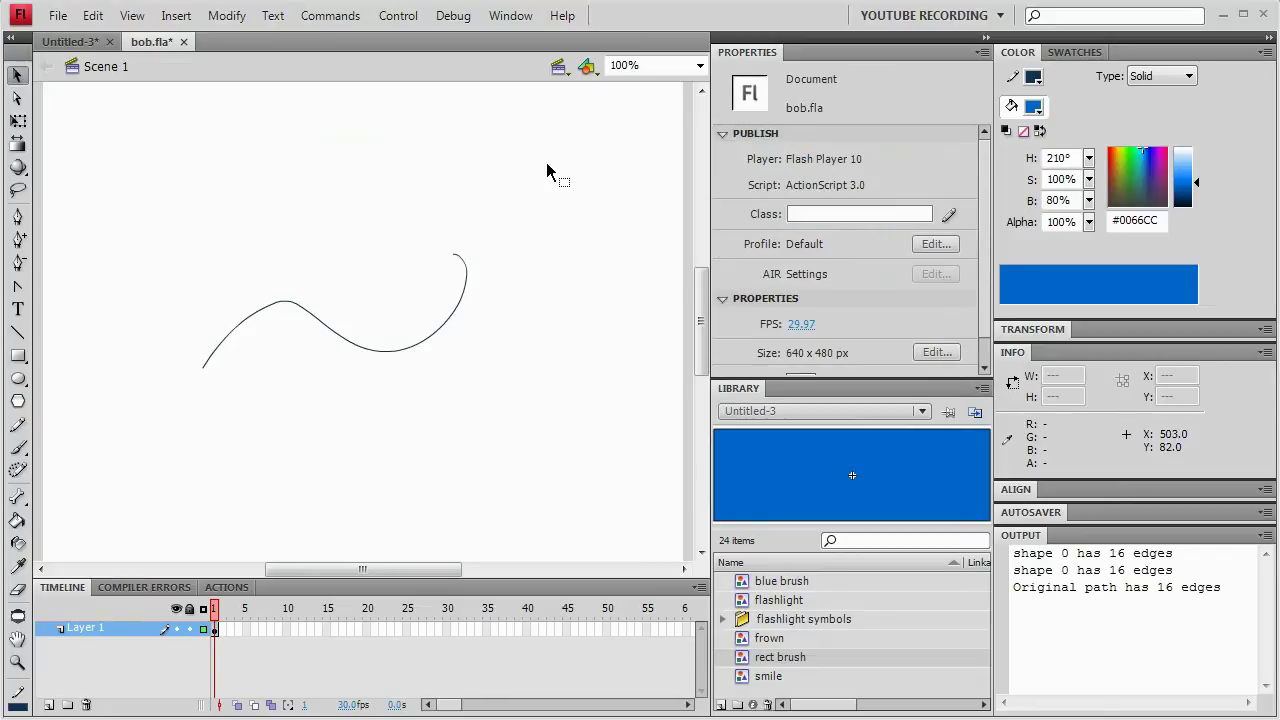
{"action": "left_click", "coordinate": [333, 332]}
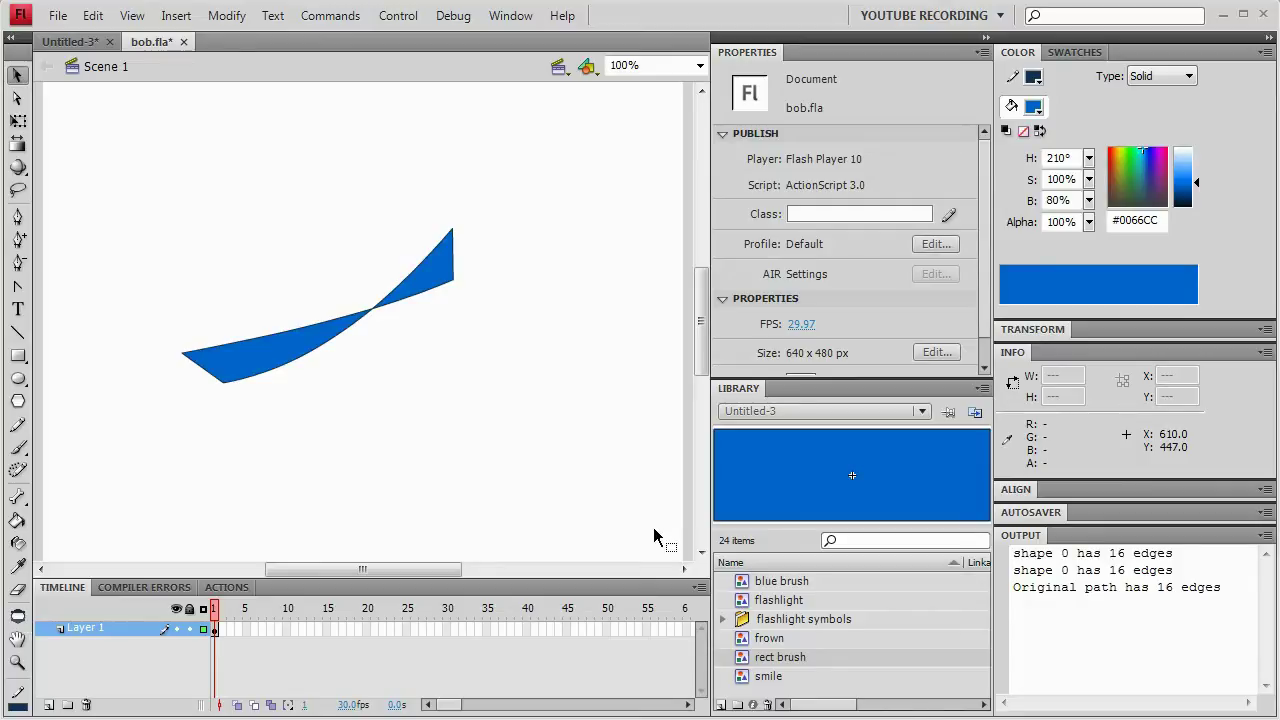
Display the anchor points of the transparent wavy path beneath the warped blue shape, and clear the selection.
{"action": "key", "text": "a"}
{"action": "key", "text": "ctrl+a"}
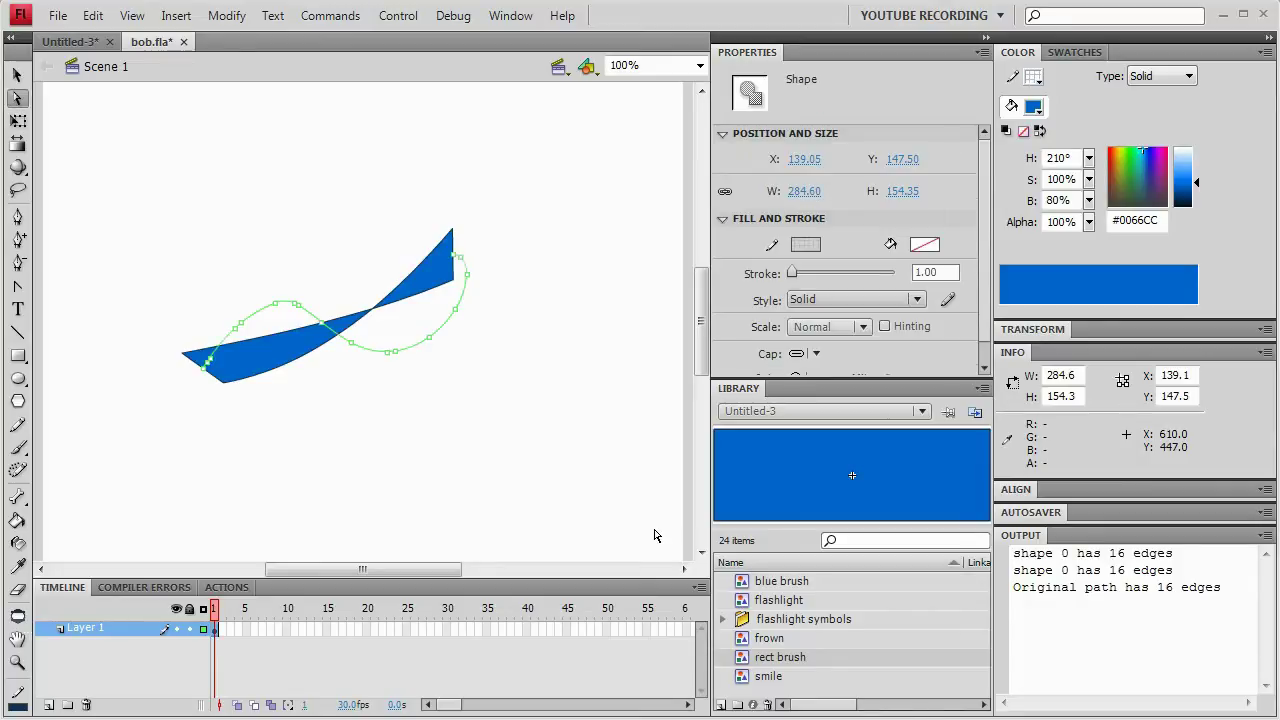
{"action": "key", "text": "v"}
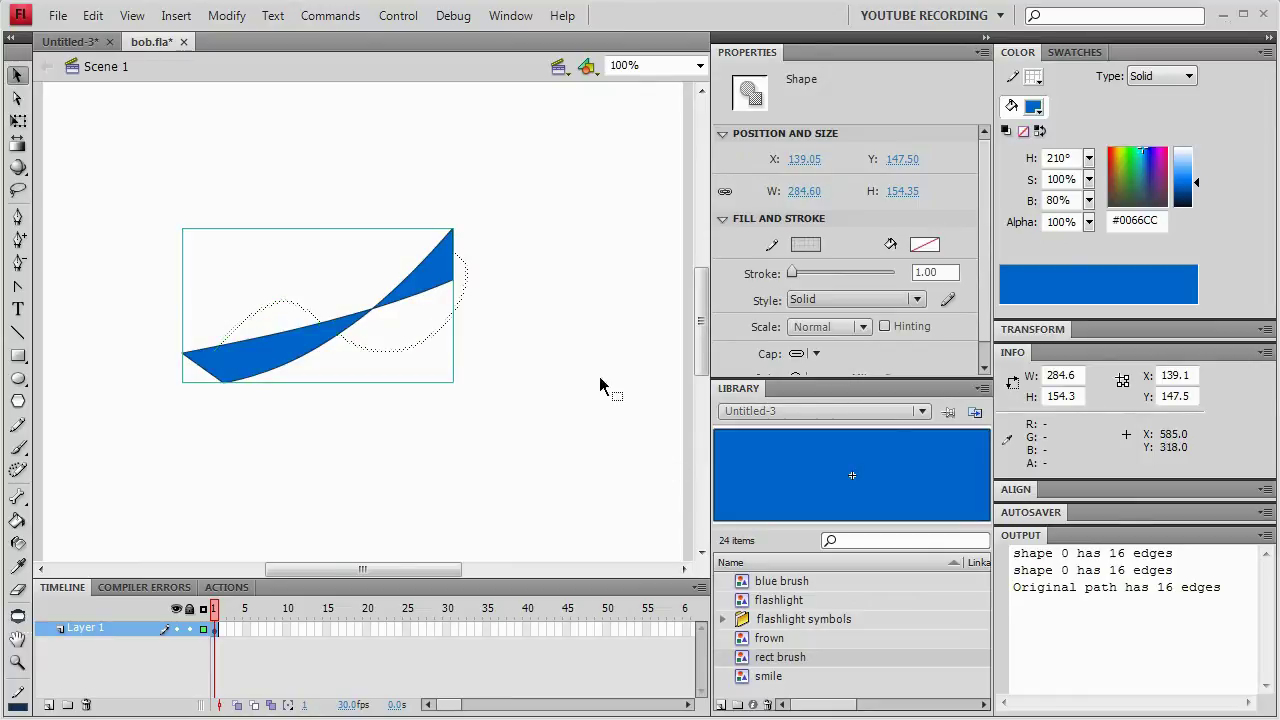
{"action": "key", "text": "ctrl+shift+a"}
Enter the warped blue shape's group and display the anchor points of the shape inside it.
{"action": "double_click", "coordinate": [430, 278]}
{"action": "key", "text": "a"}
{"action": "key", "text": "ctrl+a"}
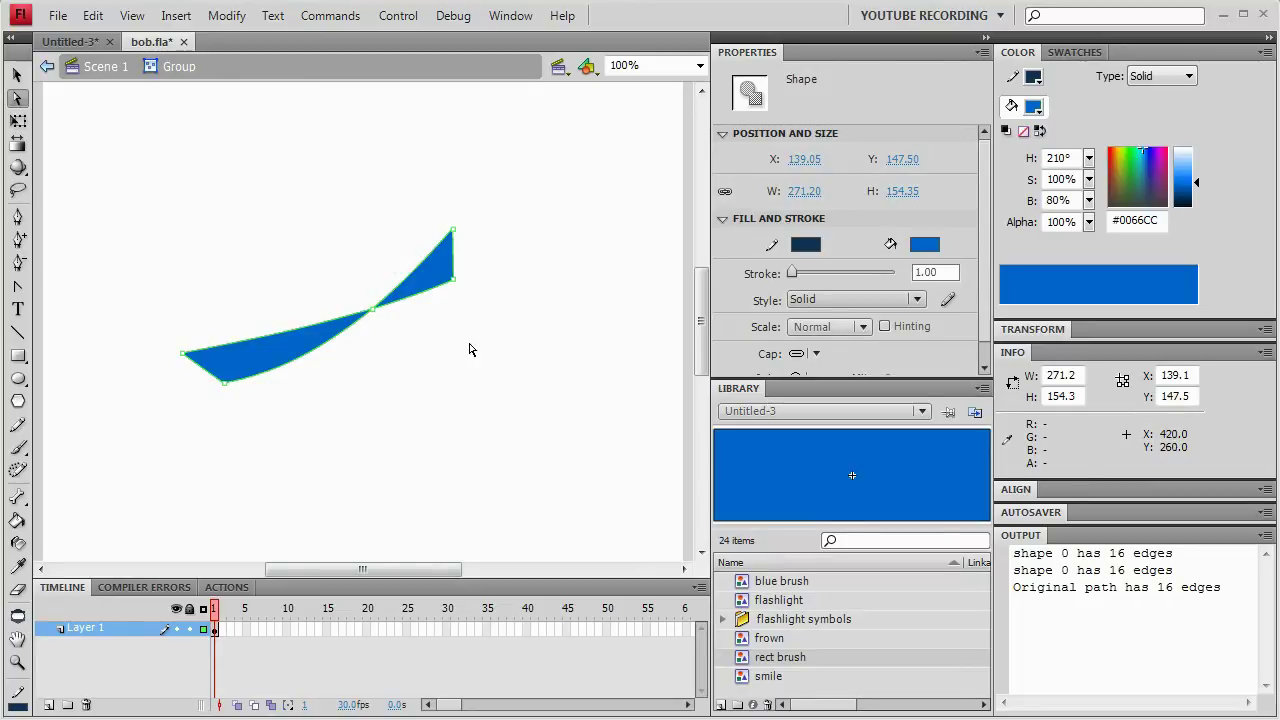
{"action": "key", "text": "v"}
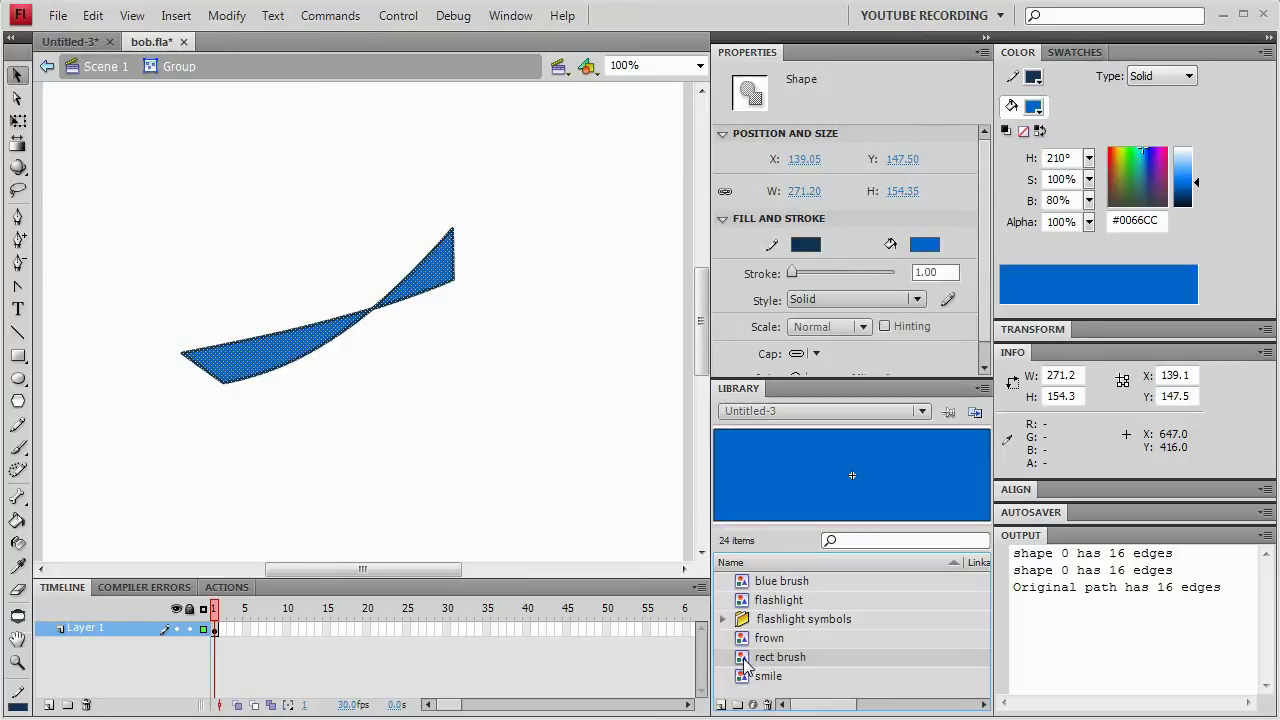
Open the rect brush symbol for editing and run the Add vertices command on its rectangle.
{"action": "double_click", "coordinate": [743, 660]}
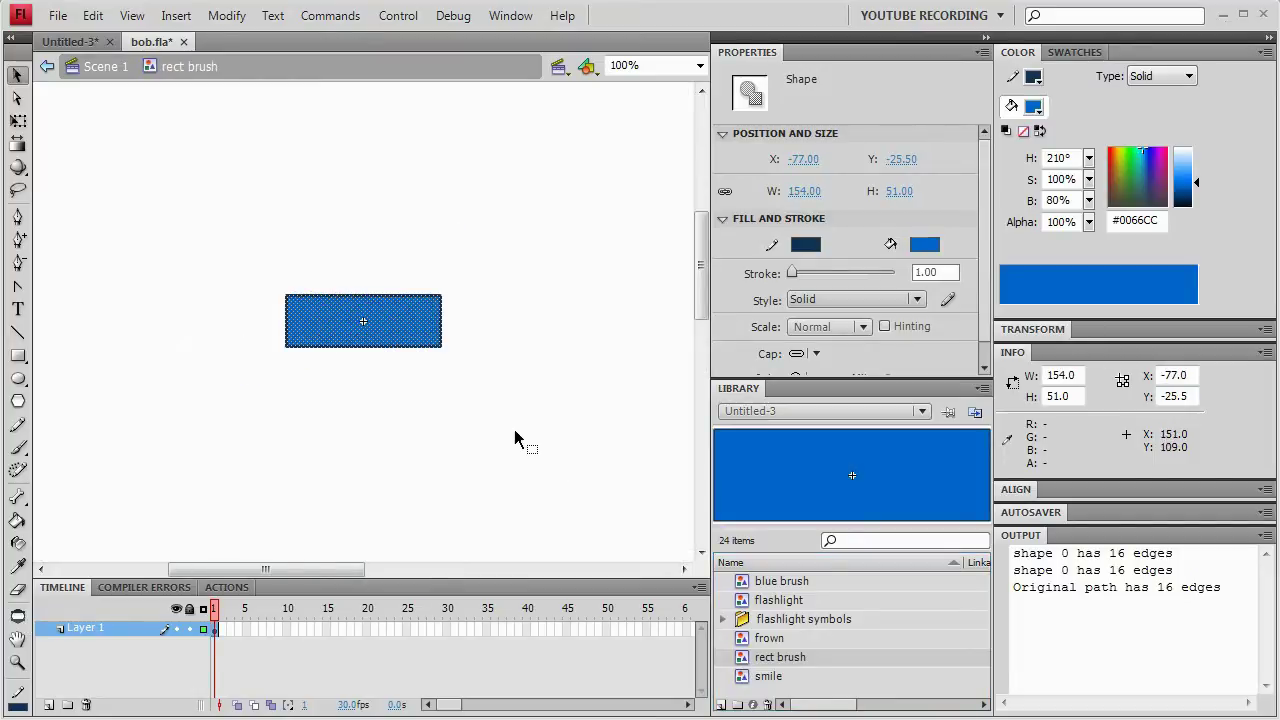
{"action": "left_click", "coordinate": [350, 15]}
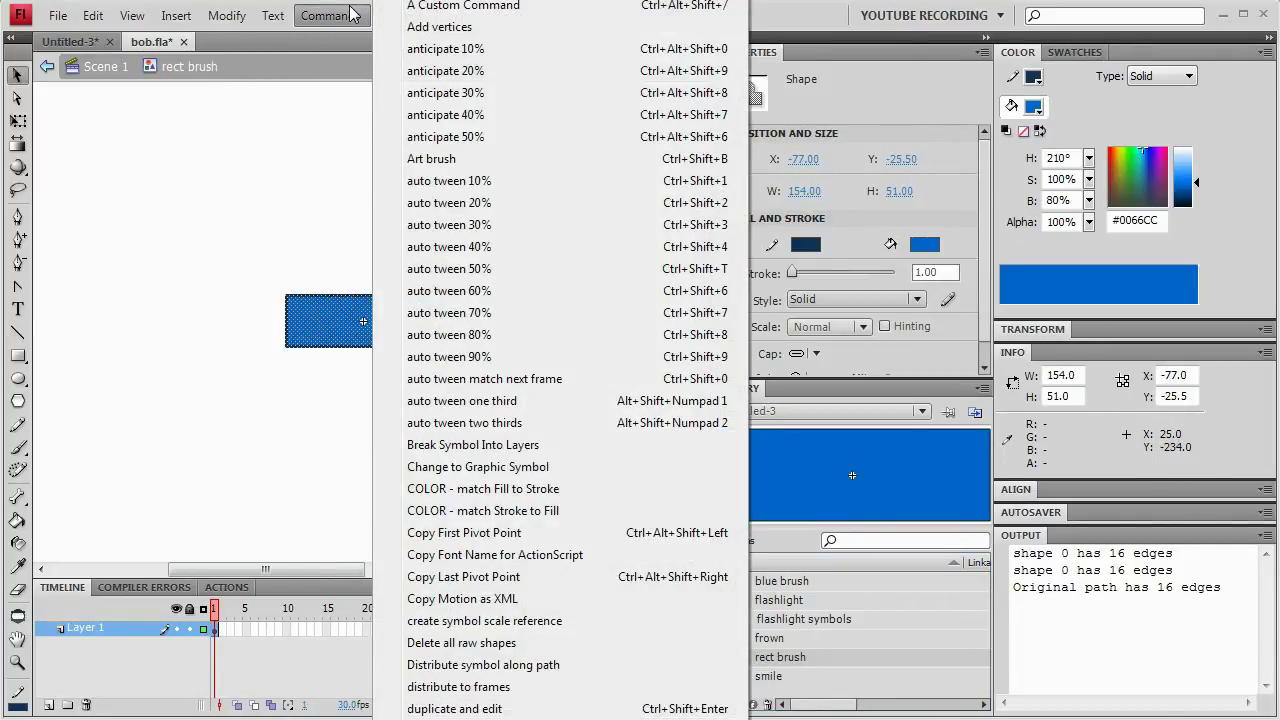
{"action": "left_click", "coordinate": [314, 143]}
{"action": "left_click", "coordinate": [326, 110]}
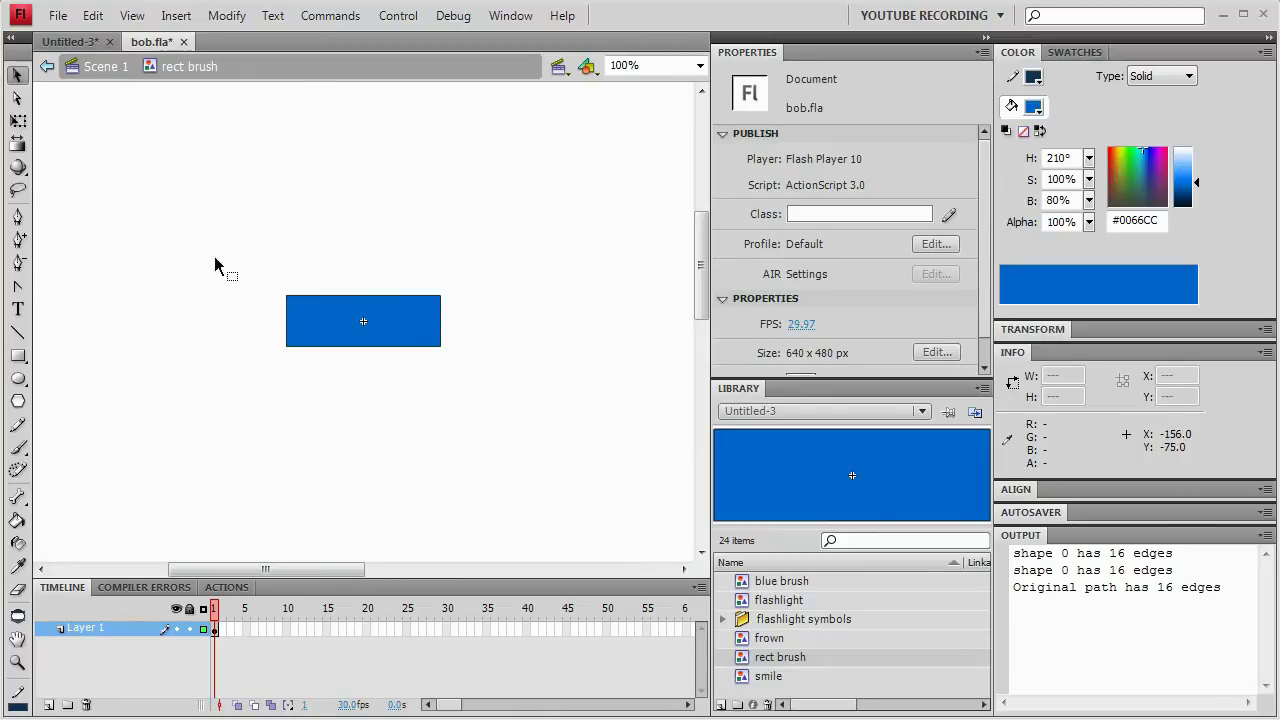
{"action": "left_click_drag", "start_coordinate": [214, 266], "coordinate": [540, 405]}
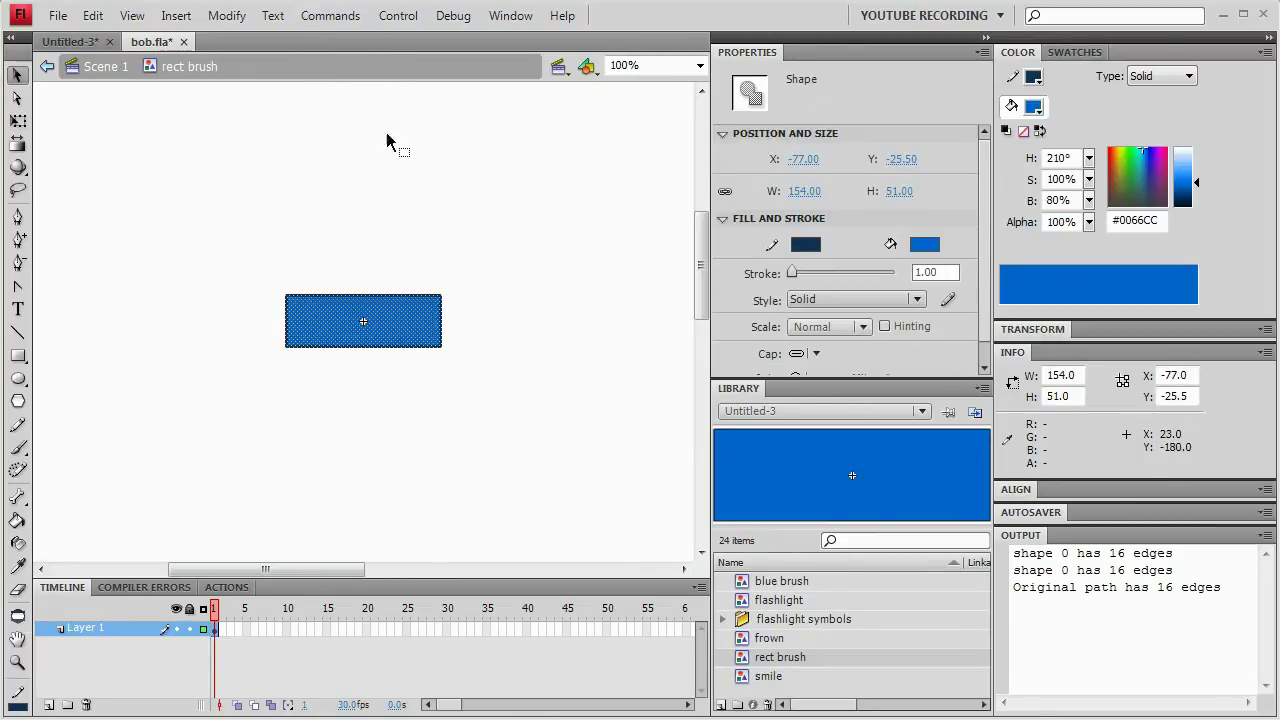
{"action": "left_click", "coordinate": [340, 22]}
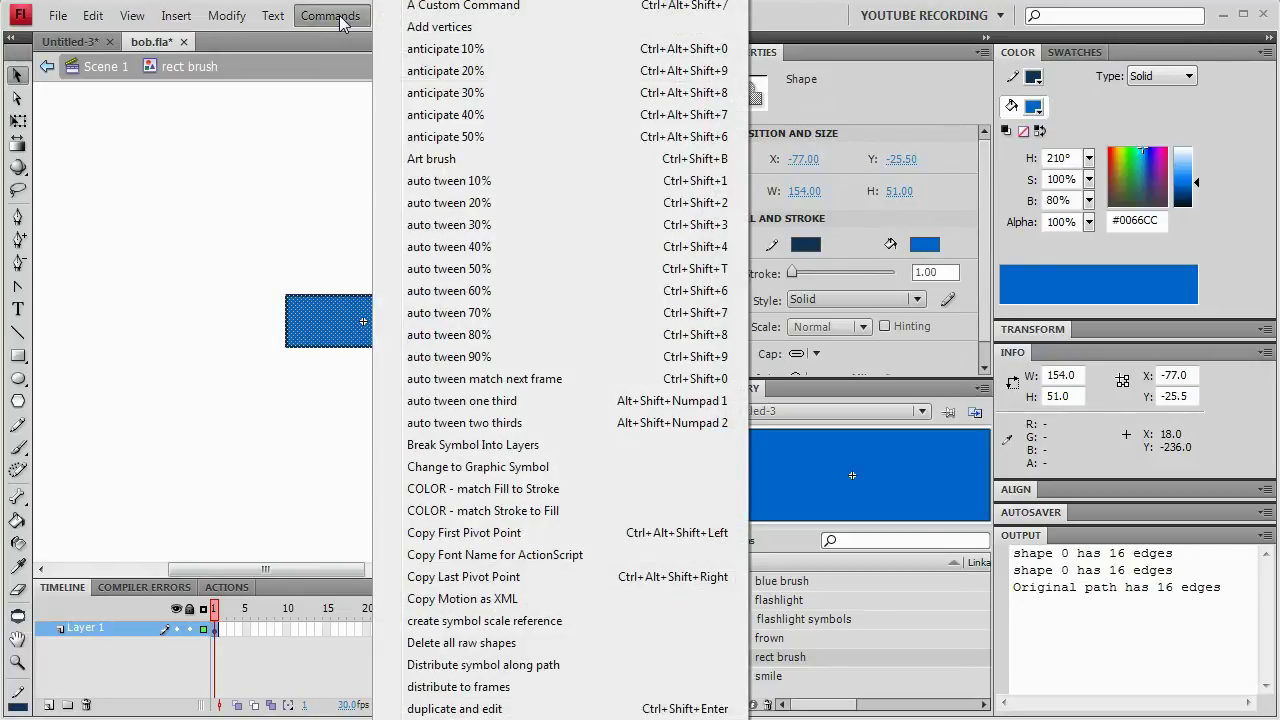
{"action": "left_click", "coordinate": [463, 30]}
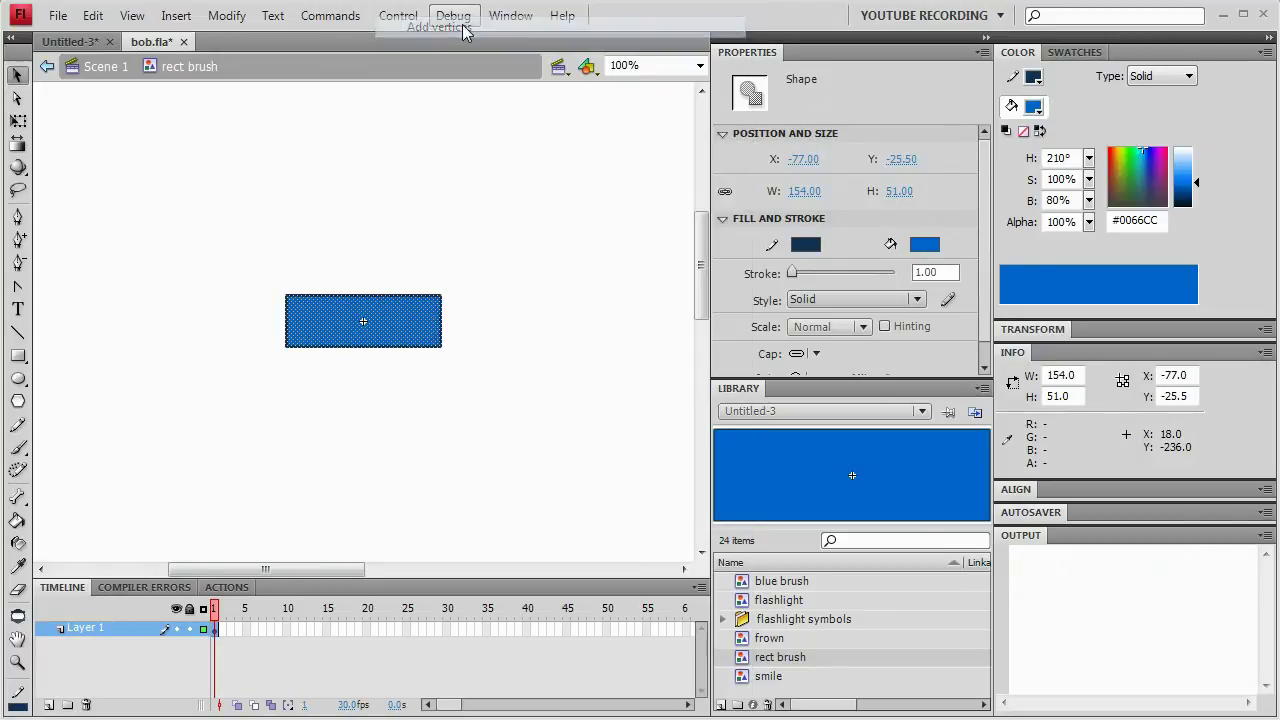
Display the anchor points along the rect brush rectangle's edges.
{"action": "left_click", "coordinate": [485, 210]}
{"action": "key", "text": "a"}
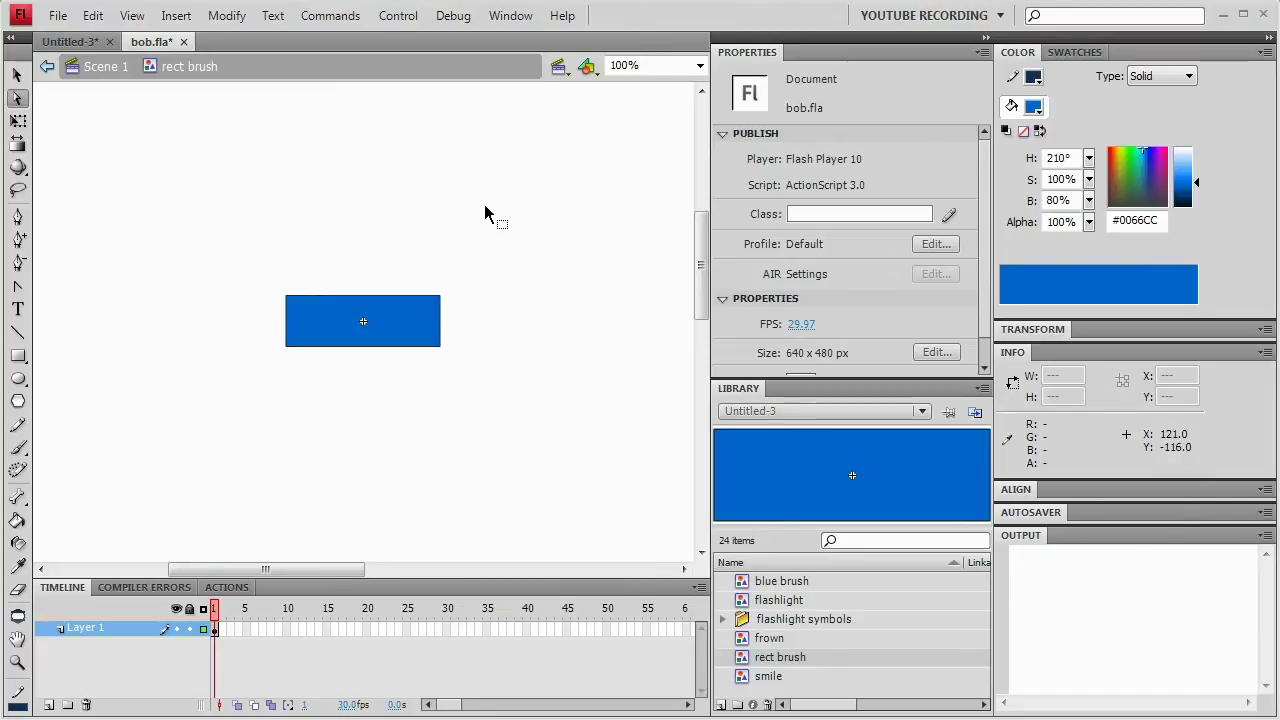
{"action": "key", "text": "ctrl+a"}
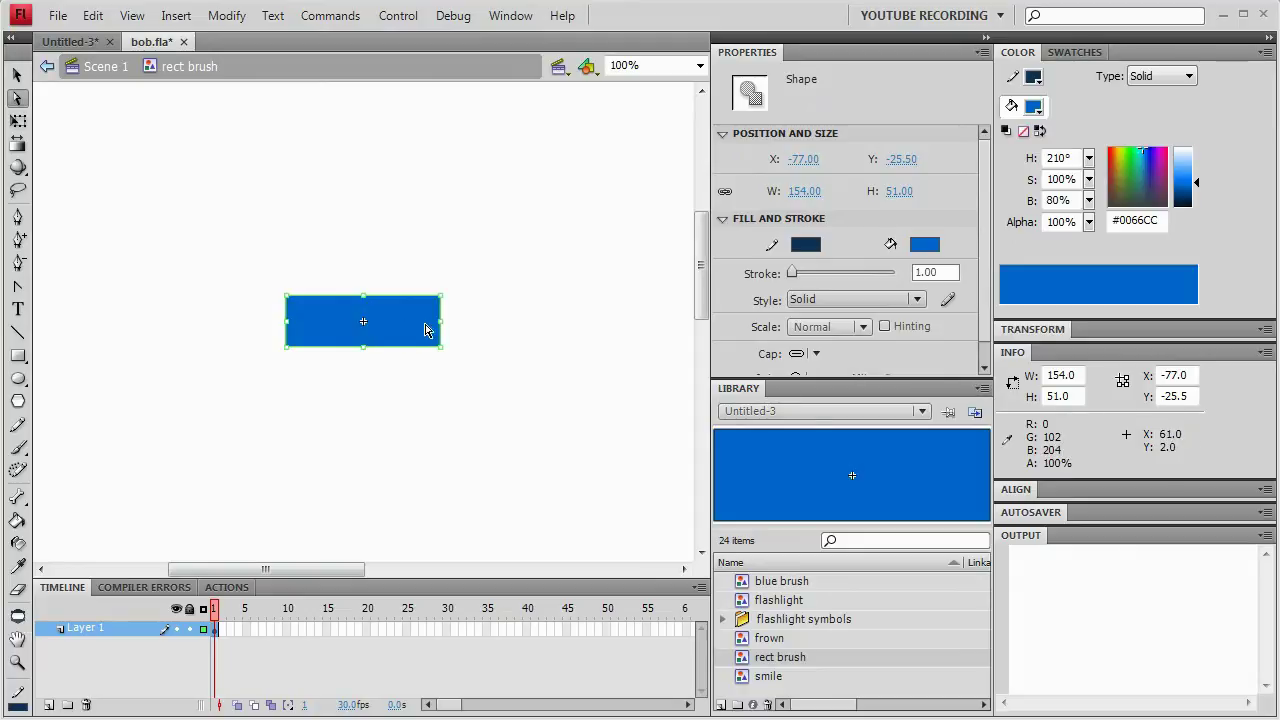
{"action": "left_click", "coordinate": [488, 247]}
{"action": "key", "text": "ctrl+a"}
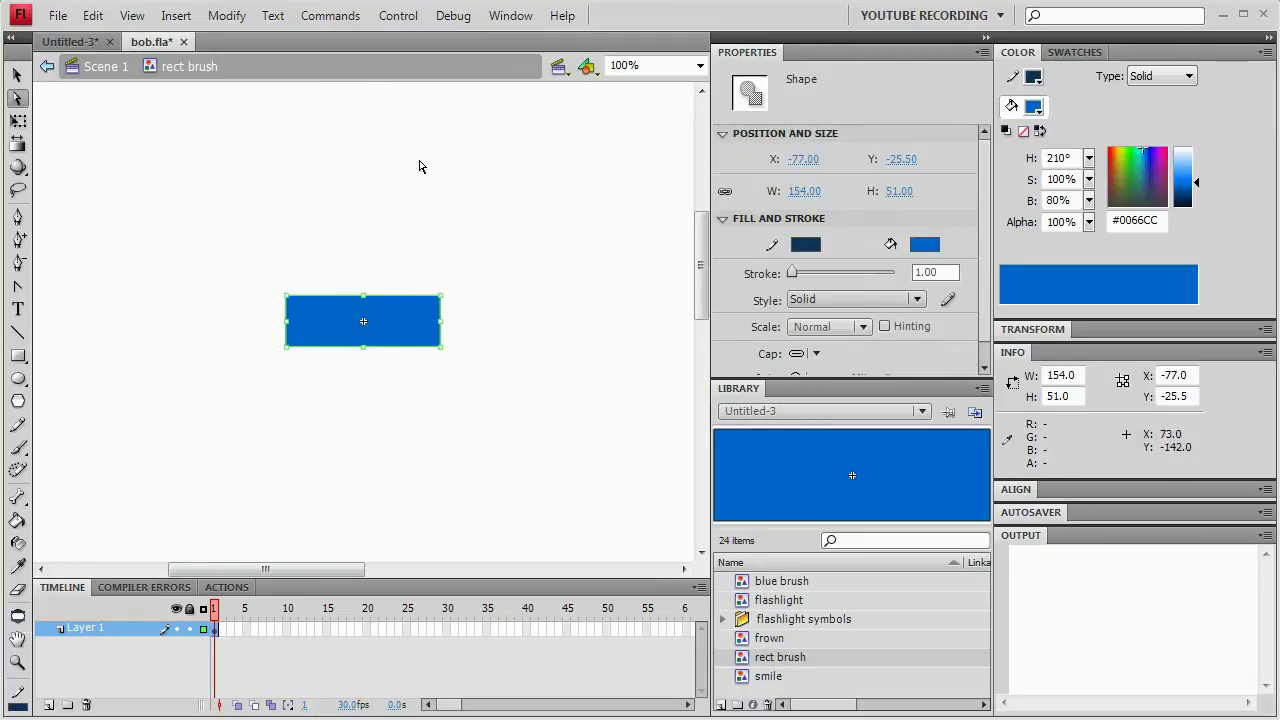
Subdivide the rectangle further with the Add vertices command until each side is split into eight segments.
{"action": "key", "text": "v"}
{"action": "left_click", "coordinate": [338, 16]}
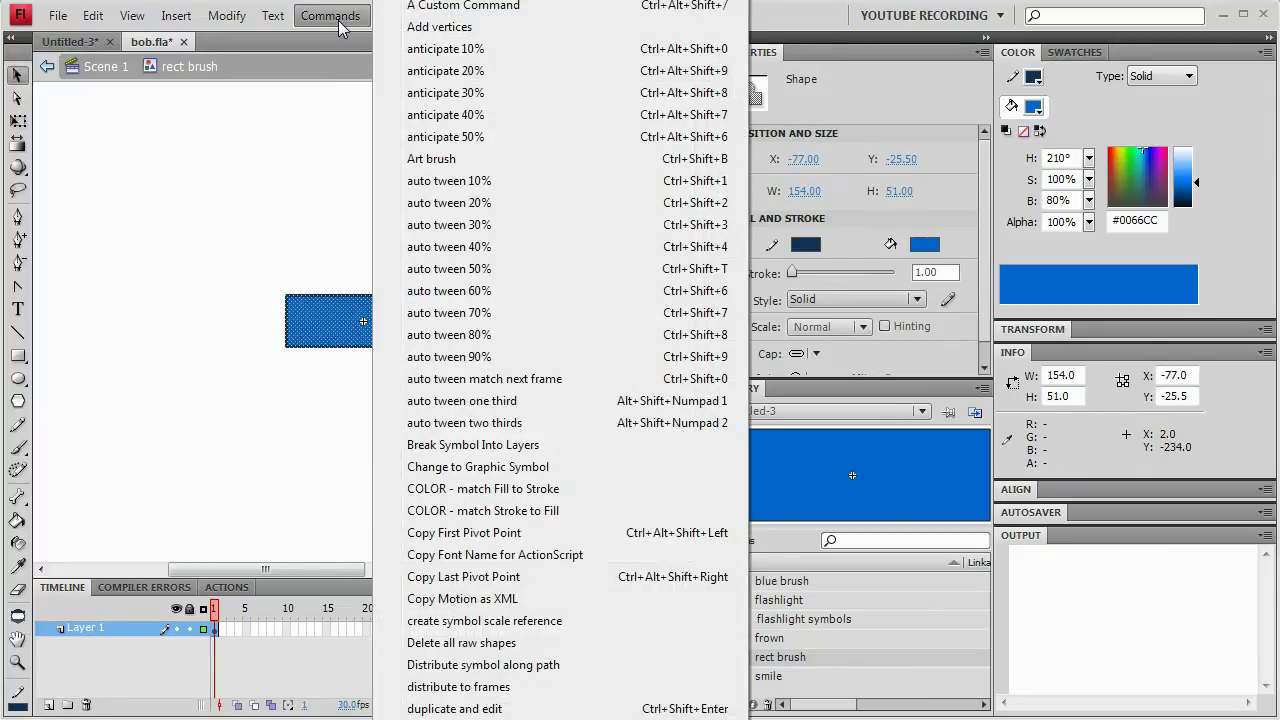
{"action": "left_click", "coordinate": [338, 16]}
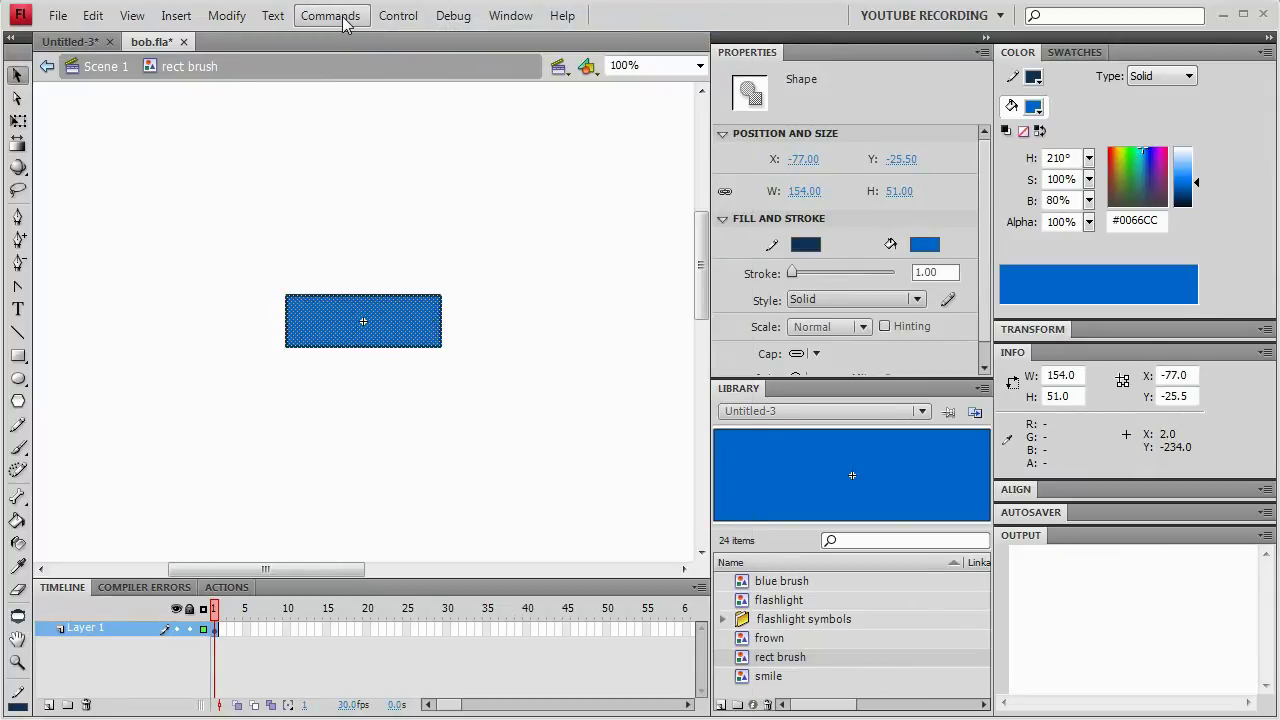
{"action": "left_click", "coordinate": [340, 16]}
{"action": "left_click", "coordinate": [466, 27]}
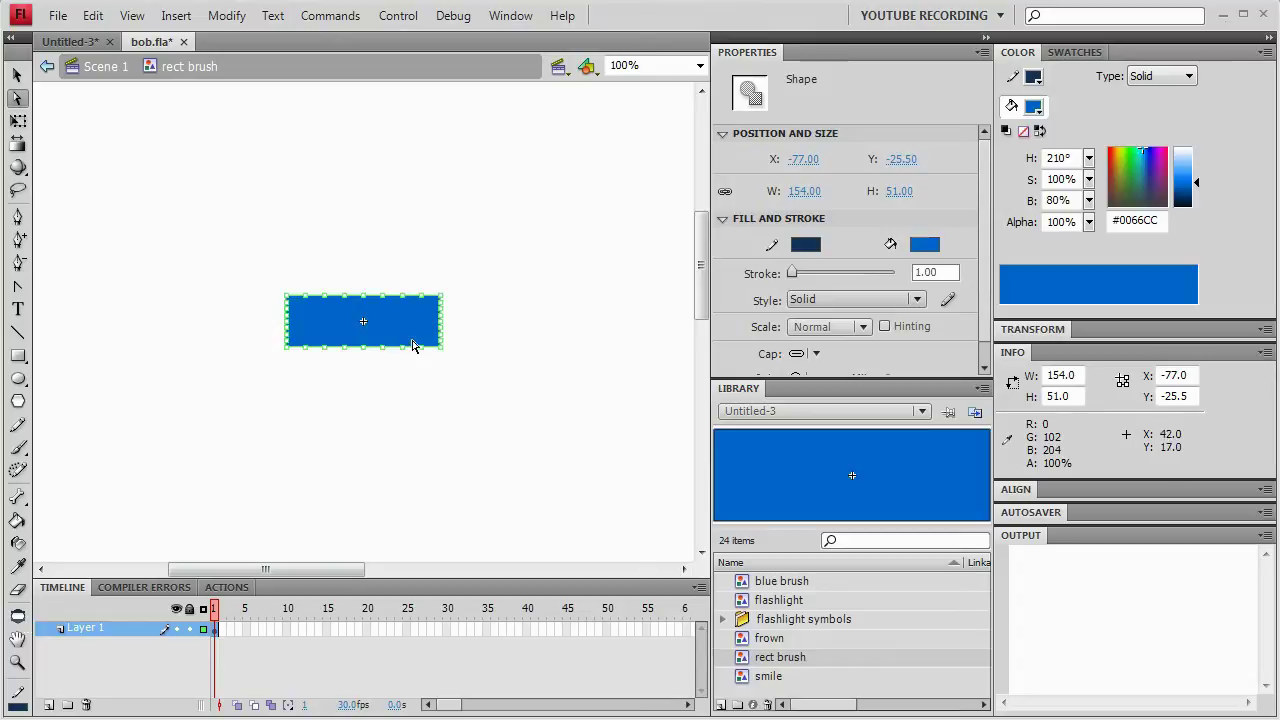
Return to the main scene of bob.fla and delete the warped blue group from the stage.
{"action": "left_click", "coordinate": [92, 45]}
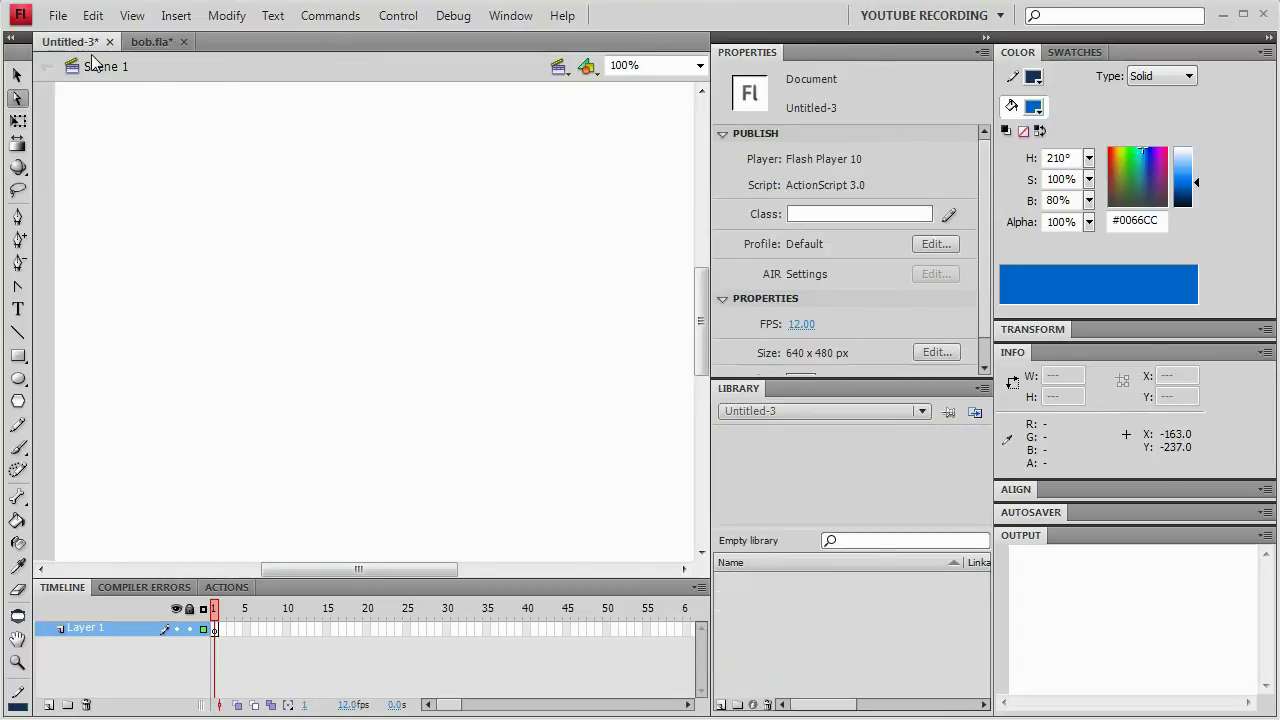
{"action": "left_click", "coordinate": [176, 16]}
{"action": "left_click", "coordinate": [142, 43]}
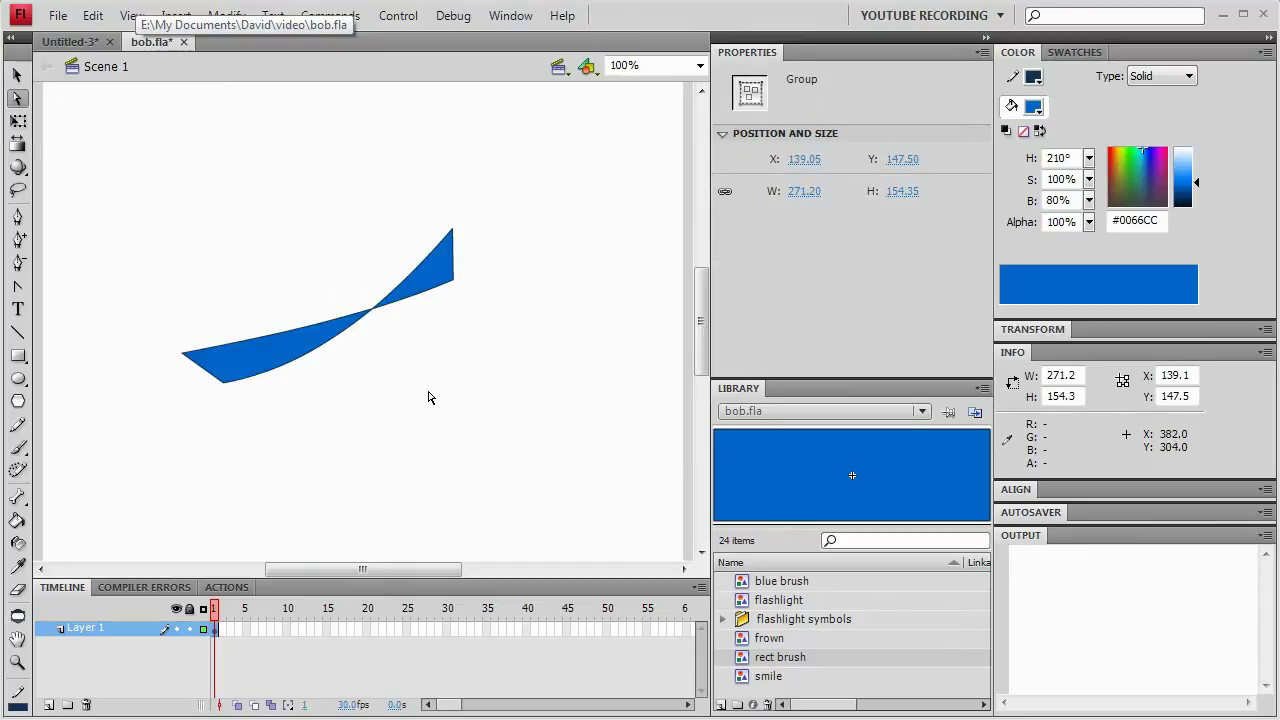
{"action": "key", "text": "v"}
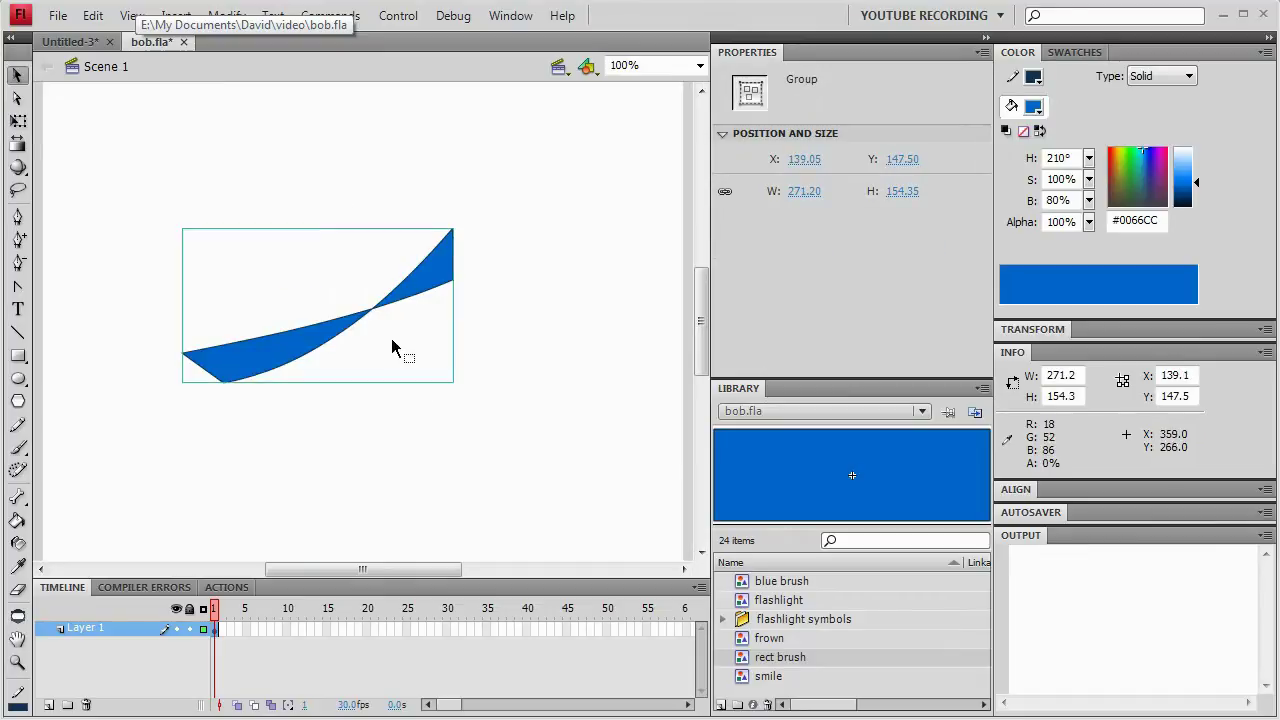
{"action": "key", "text": "Delete"}
Set the stroke alpha of the transparent wavy line to 100%.
{"action": "left_click", "coordinate": [328, 333]}
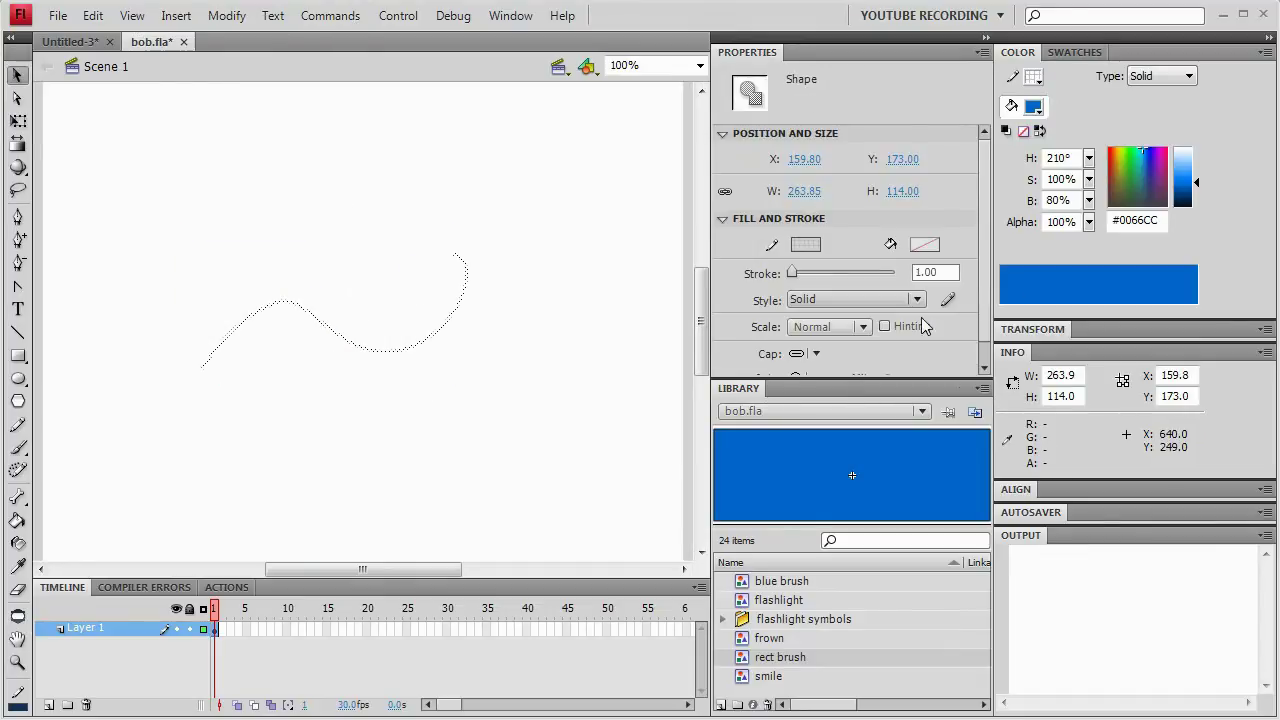
{"action": "left_click", "coordinate": [1089, 224]}
{"action": "left_click", "coordinate": [1012, 77]}
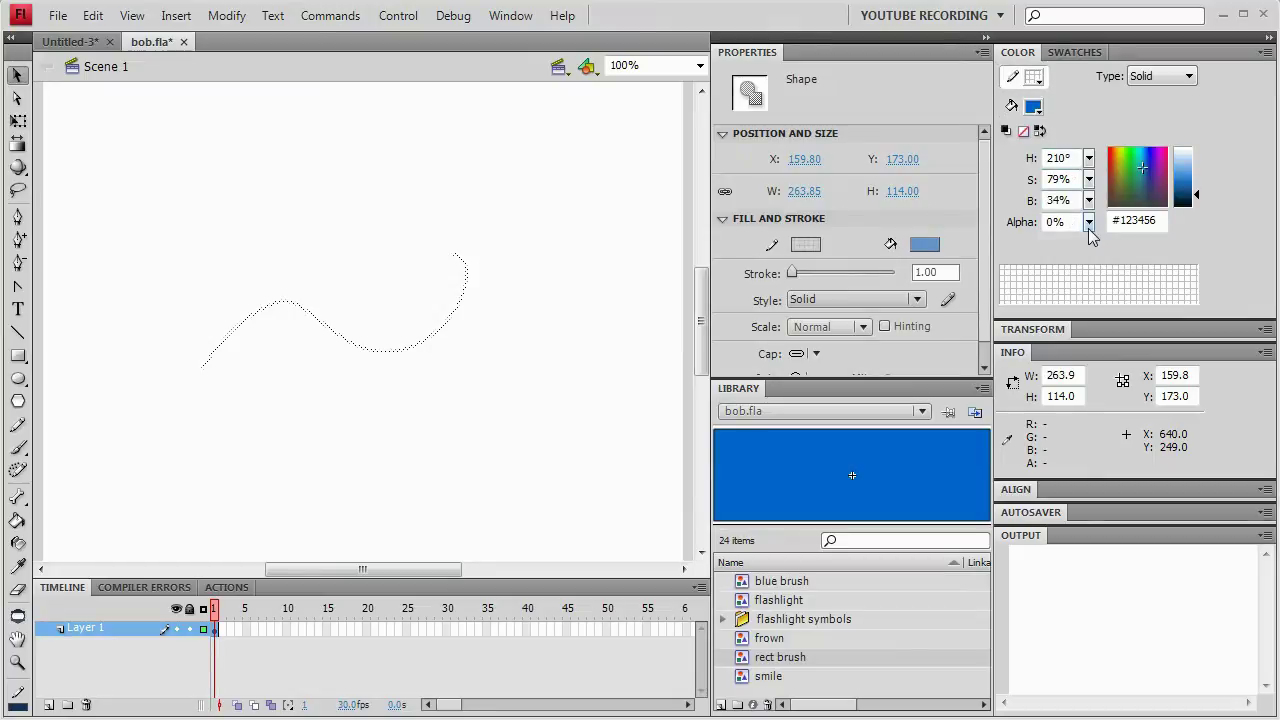
{"action": "left_click_drag", "start_coordinate": [1091, 230], "coordinate": [1089, 125]}
{"action": "left_click", "coordinate": [558, 325]}
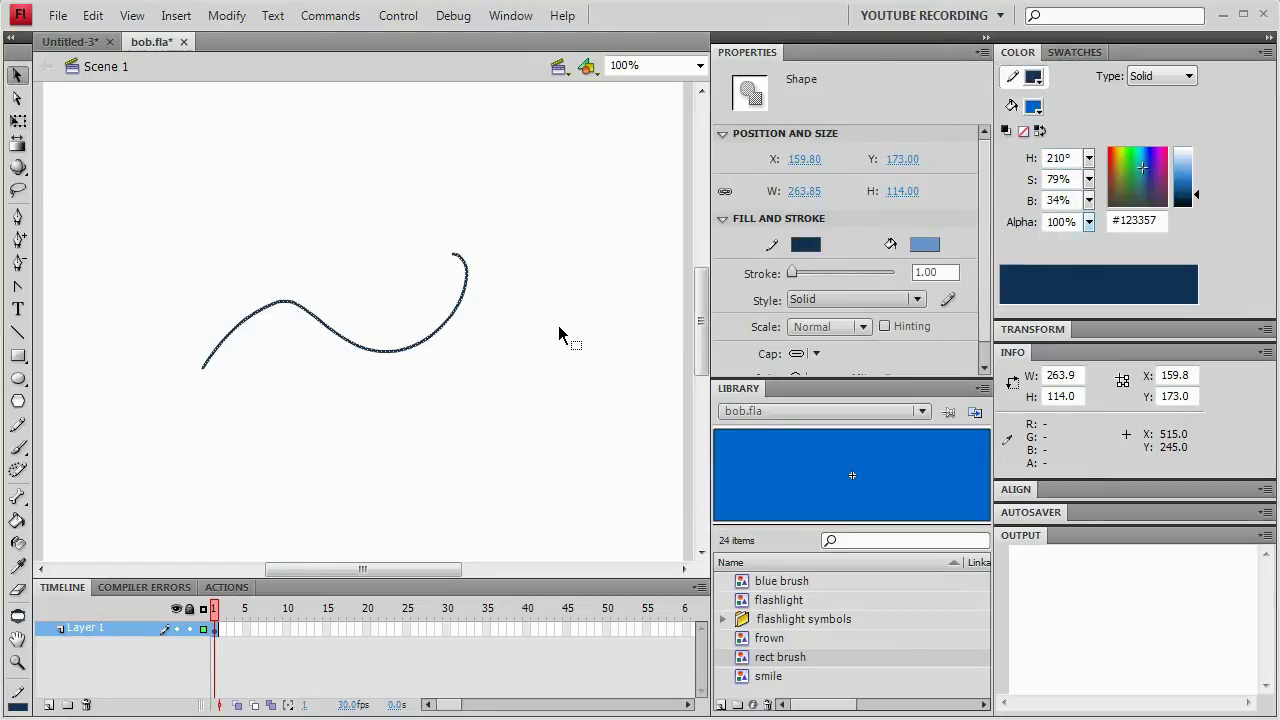
Apply the Art brush to the wavy line using the subdivided rect brush symbol, and undo the result.
{"action": "left_click", "coordinate": [434, 343]}
{"action": "double_click", "coordinate": [801, 599]}
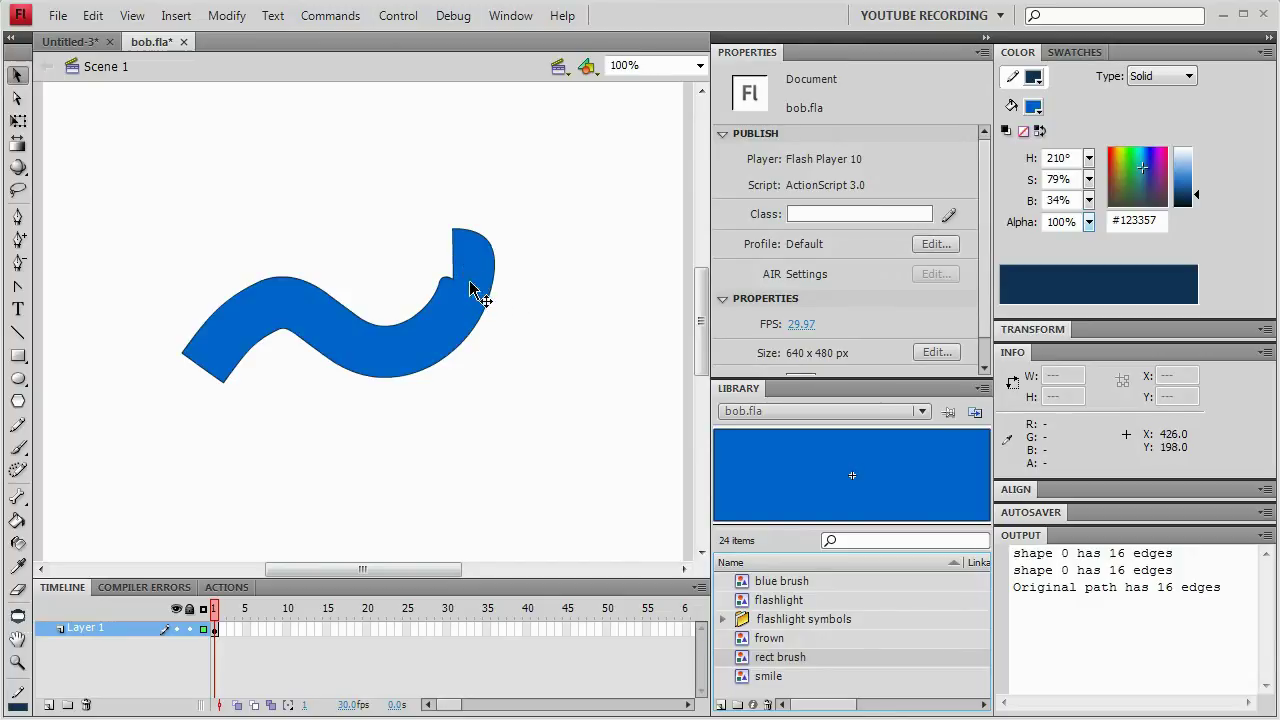
{"action": "key", "text": "ctrl+shift+c"}
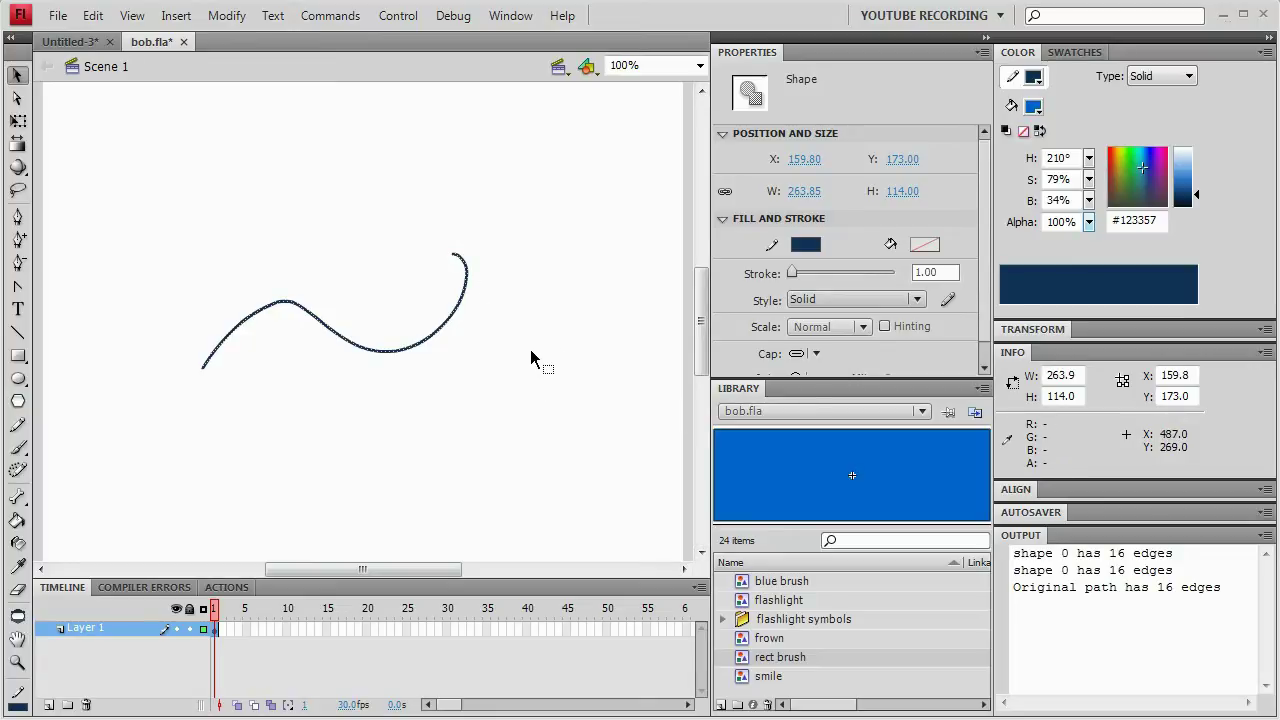
Delete the wavy line to clear the stage.
{"action": "left_click", "coordinate": [556, 435]}
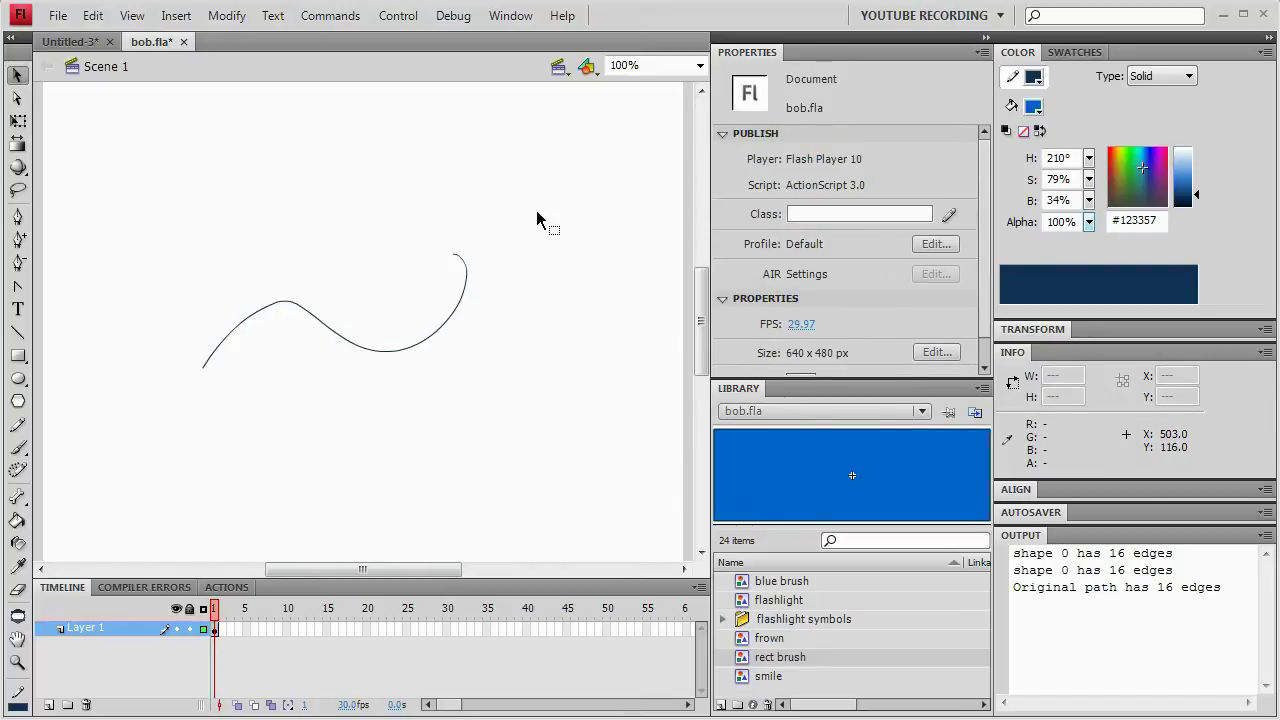
{"action": "key", "text": "ctrl+a"}
{"action": "key", "text": "Delete"}
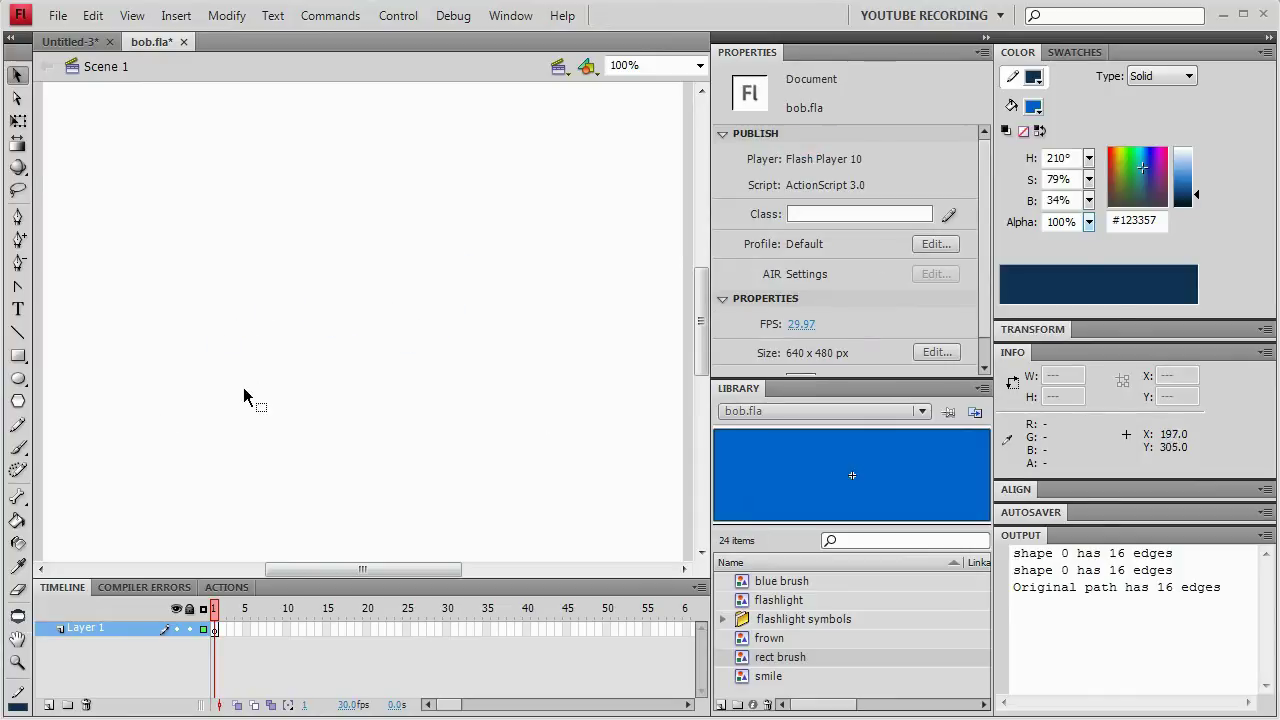
Draw a narrow U-shaped curve about 61 by 198 px and apply the Art brush to it using the rect brush symbol.
{"action": "left_click", "coordinate": [18, 332]}
{"action": "mouse_move", "coordinate": [318, 277]}
{"action": "left_mouse_down"}
{"action": "mouse_move", "coordinate": [416, 277]}
{"action": "mouse_move", "coordinate": [371, 354]}
{"action": "mouse_move", "coordinate": [366, 483]}
{"action": "left_mouse_up"}
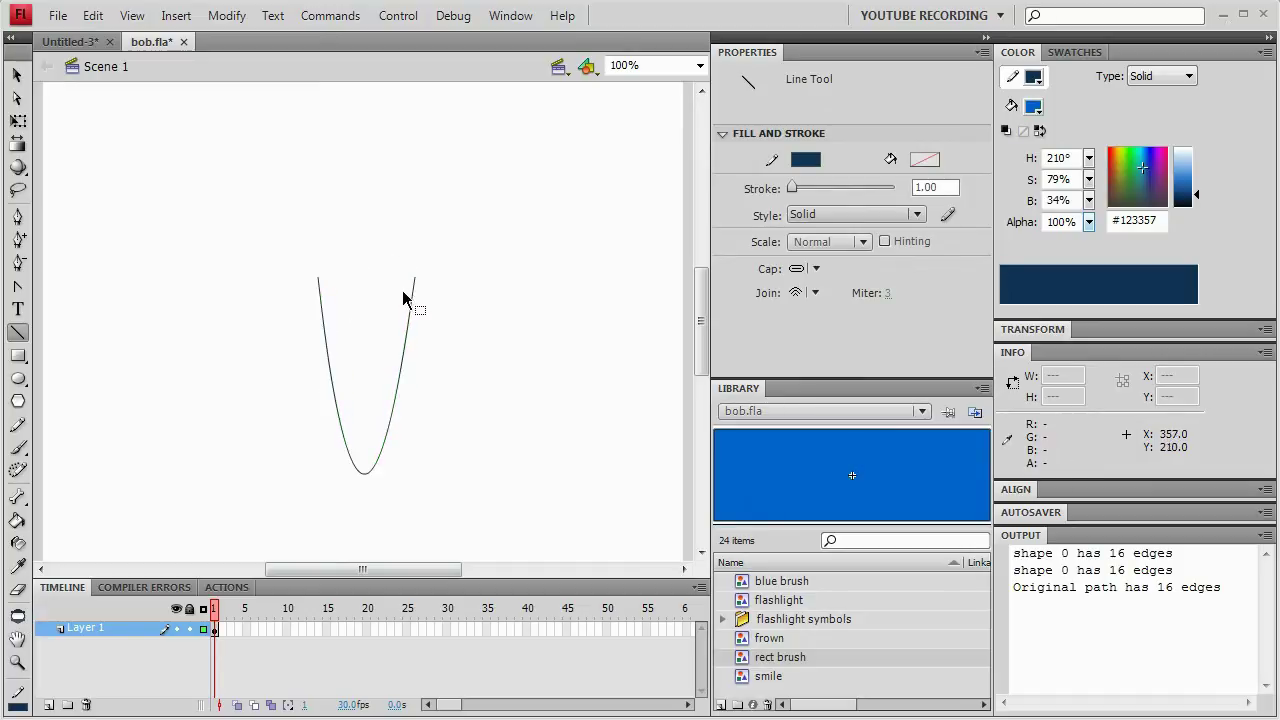
{"action": "left_click_drag", "start_coordinate": [414, 278], "coordinate": [379, 284]}
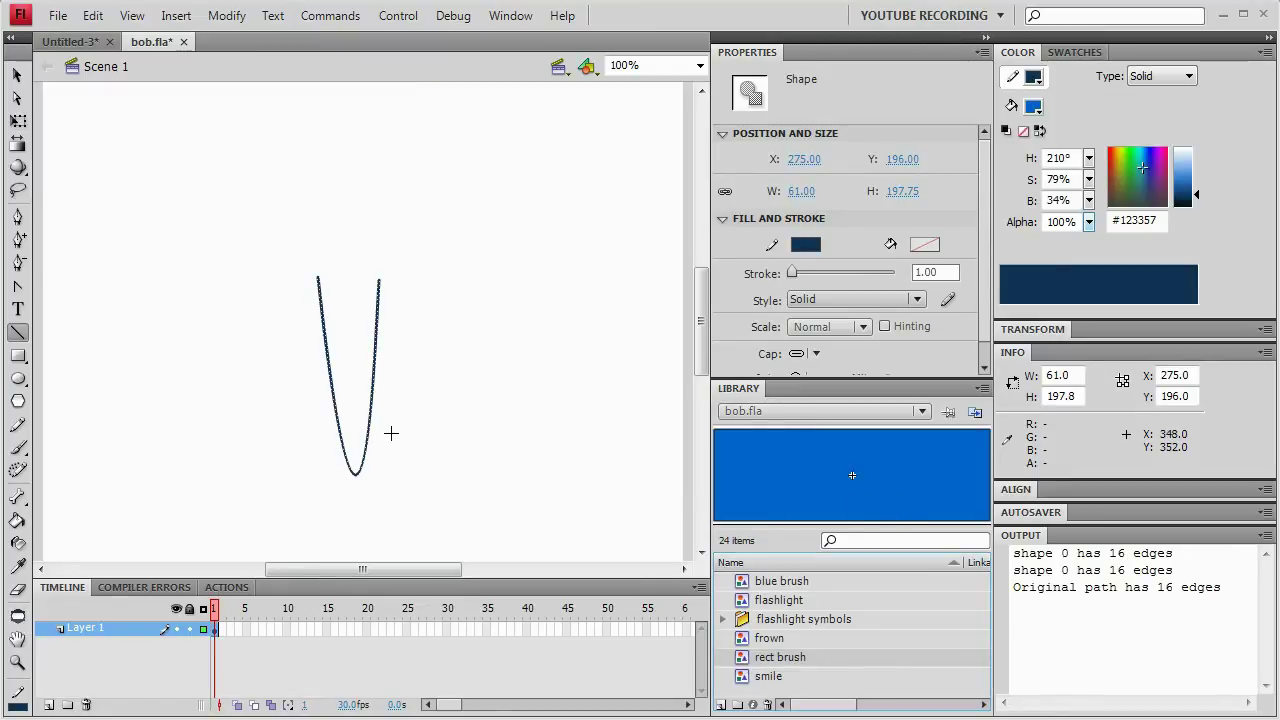
{"action": "key", "text": "ctrl+shift+b"}
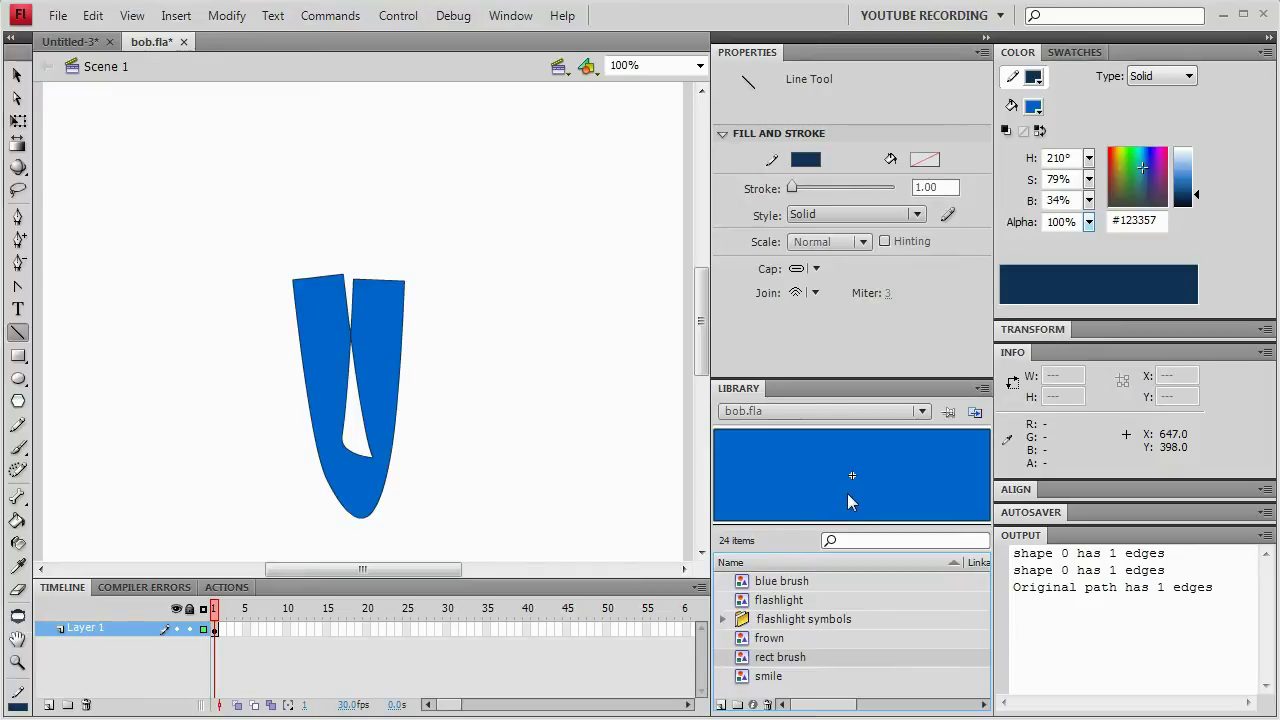
Open the rect brush symbol for editing and display the anchor points of its subdivided rectangle.
{"action": "double_click", "coordinate": [745, 660]}
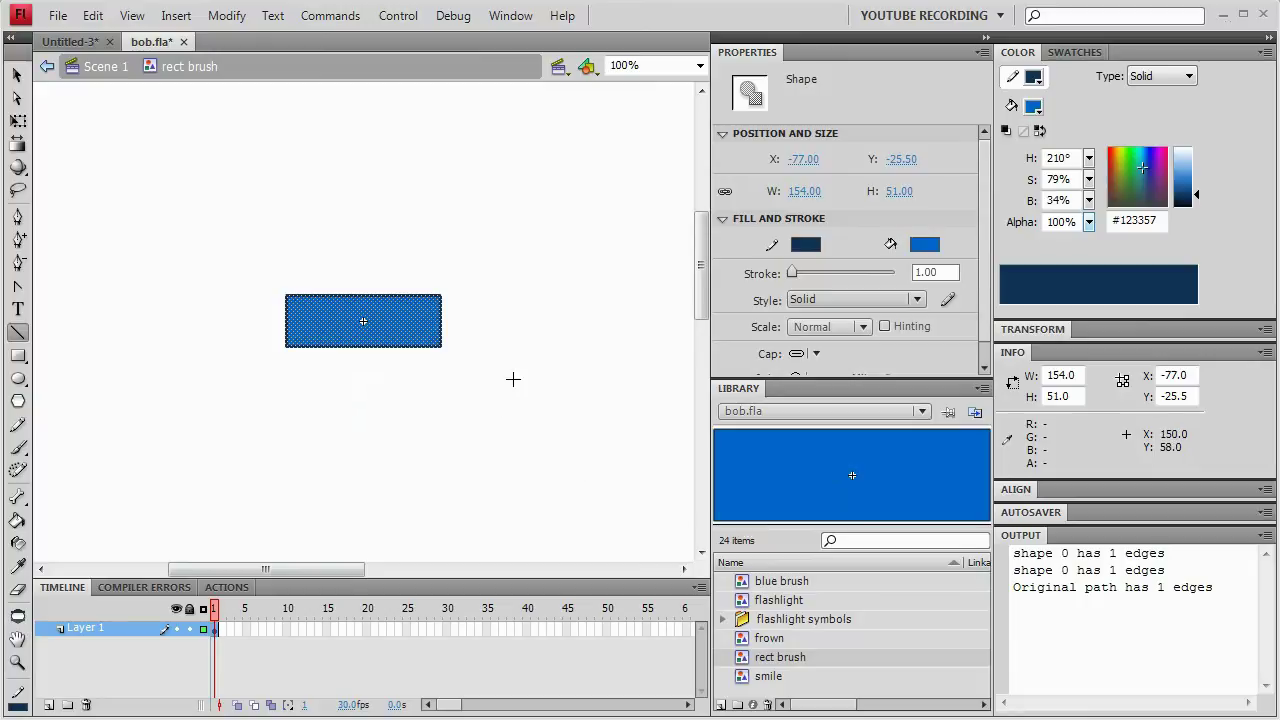
{"action": "key", "text": "v"}
{"action": "left_click", "coordinate": [522, 350]}
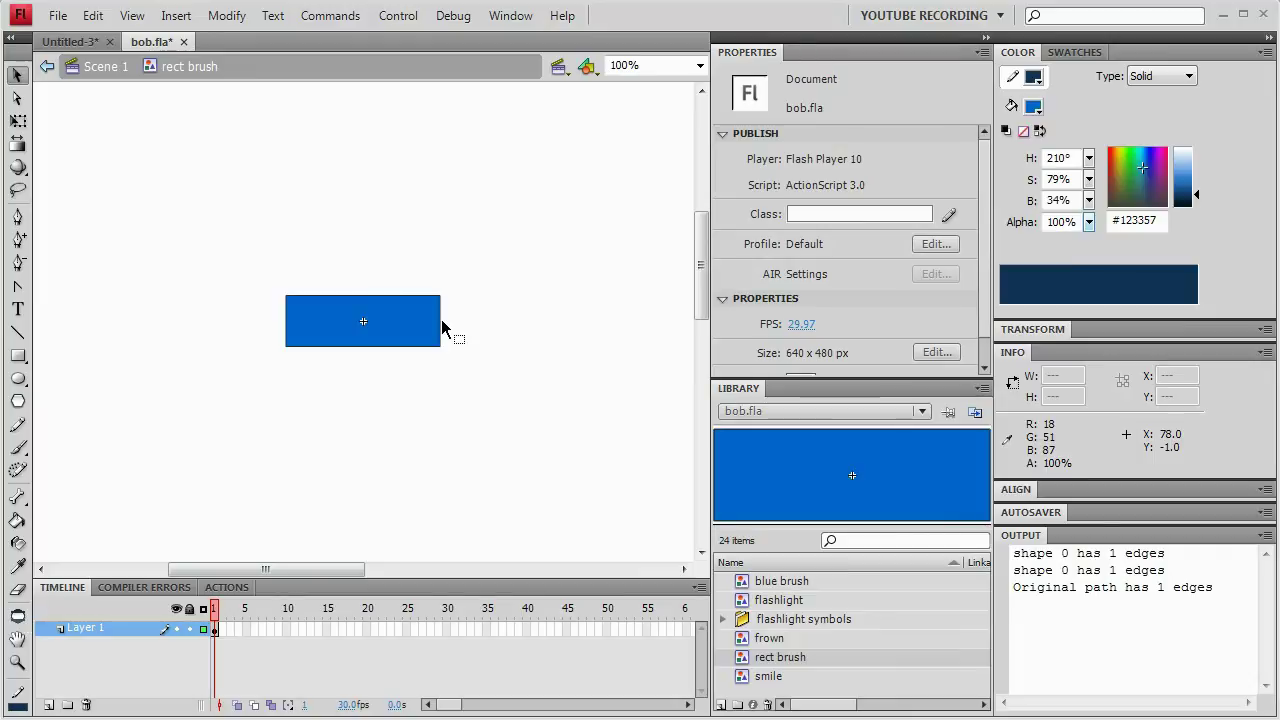
{"action": "left_click", "coordinate": [442, 327]}
{"action": "left_click", "coordinate": [472, 314]}
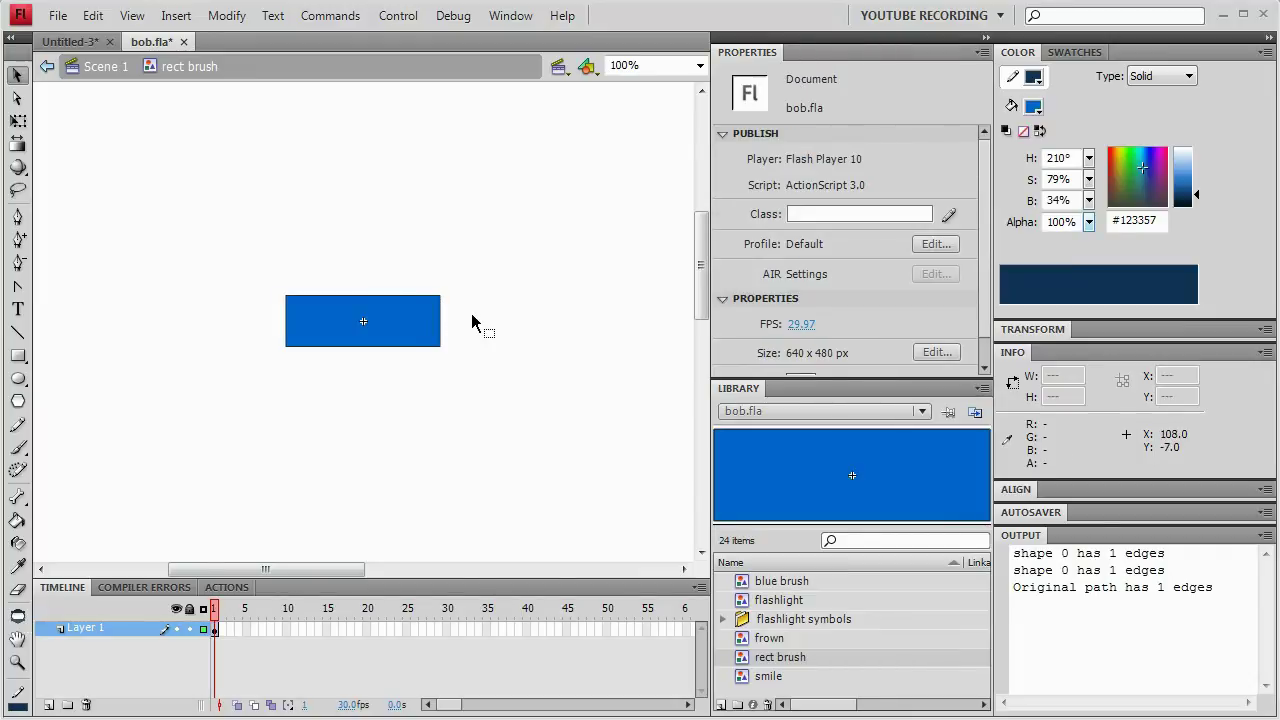
{"action": "key", "text": "a"}
{"action": "key", "text": "ctrl+a"}
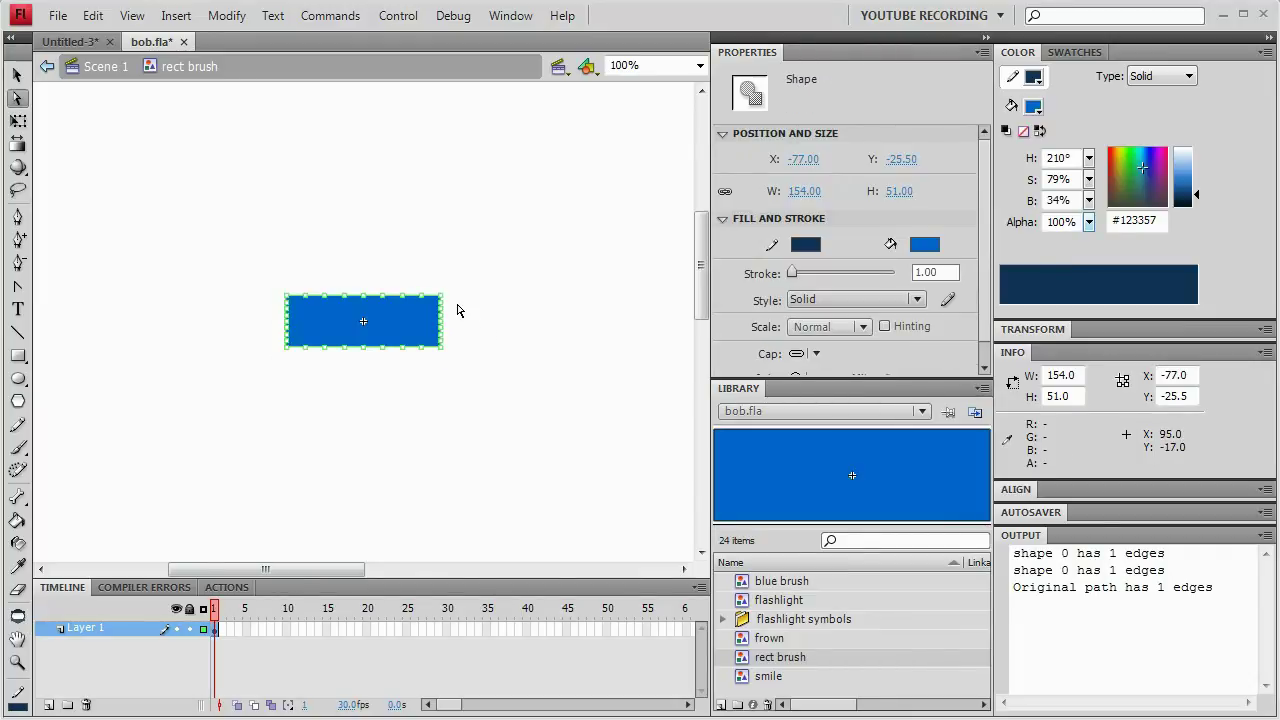
Delete the anchor points along the rectangle's two short sides, and undo the deletion.
{"action": "left_click_drag", "start_coordinate": [448, 299], "coordinate": [241, 350]}
{"action": "key", "text": "Delete"}
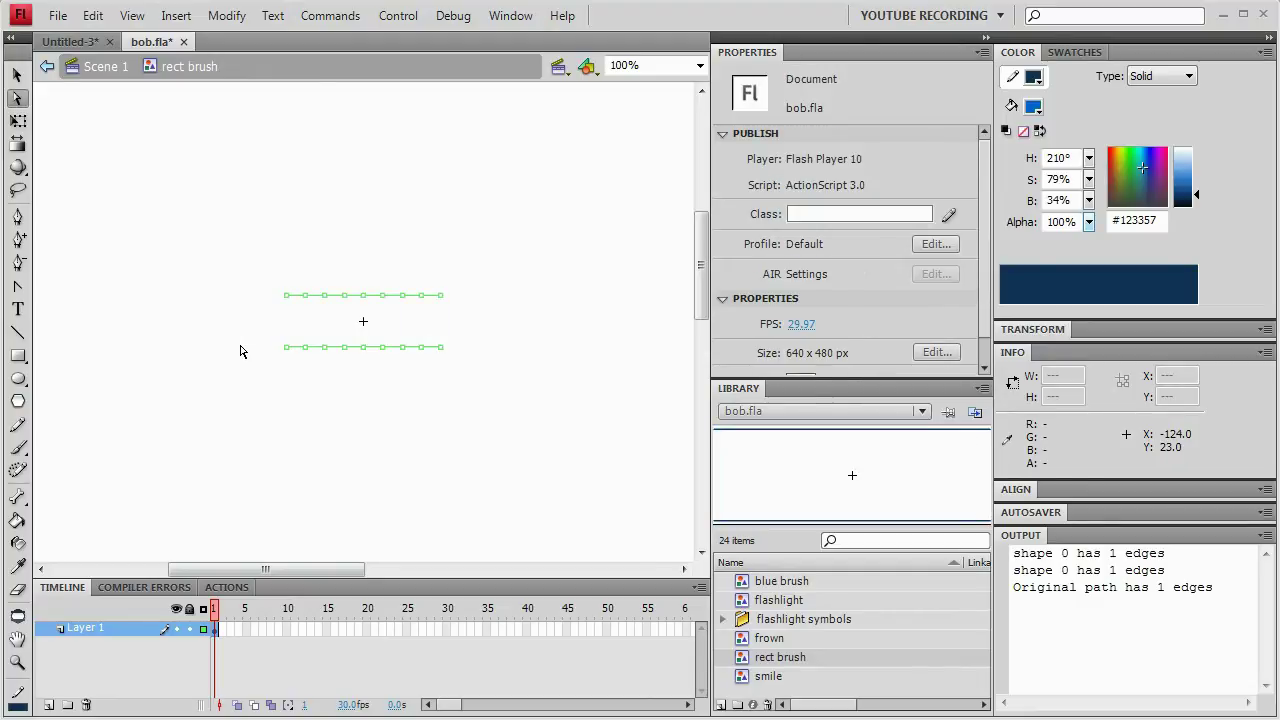
{"action": "key", "text": "ctrl+z"}
{"action": "key", "text": "ctrl+z"}
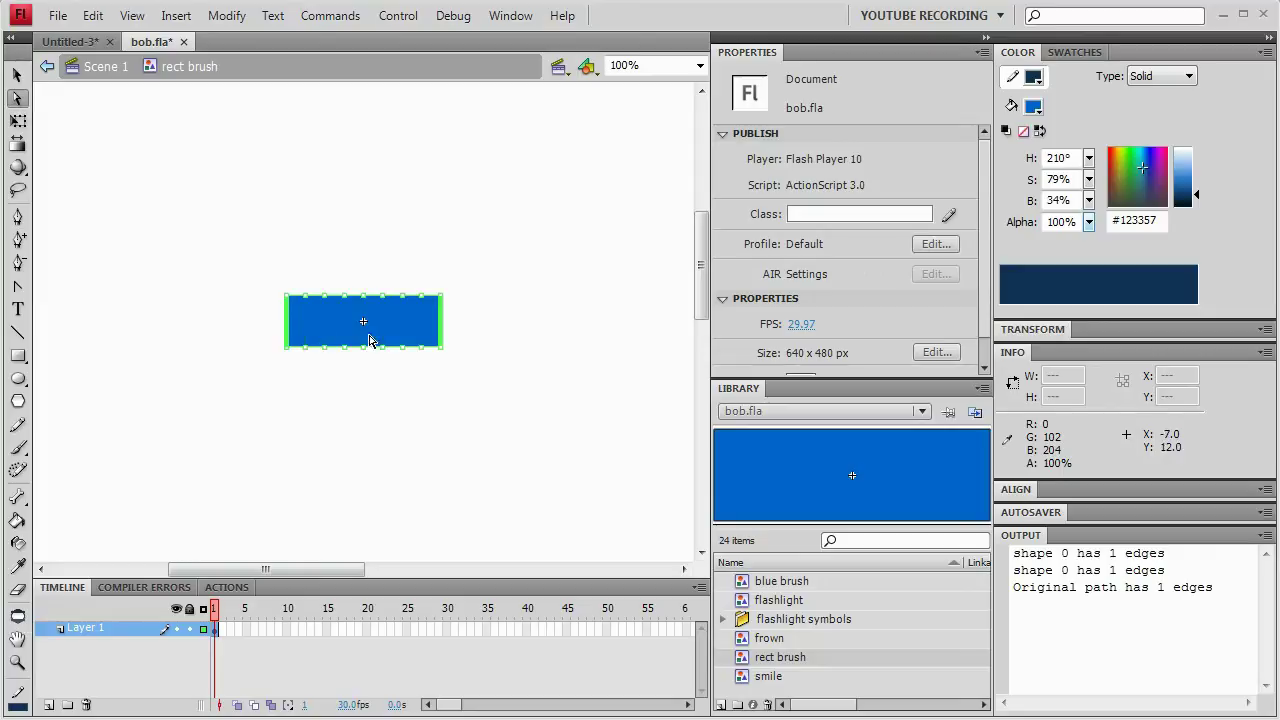
Delete the intermediate anchor points on both short edges of the rect brush rectangle, and return to Scene 1.
{"action": "key", "text": "v"}
{"action": "key", "text": "a"}
{"action": "left_click_drag", "start_coordinate": [478, 299], "coordinate": [422, 350]}
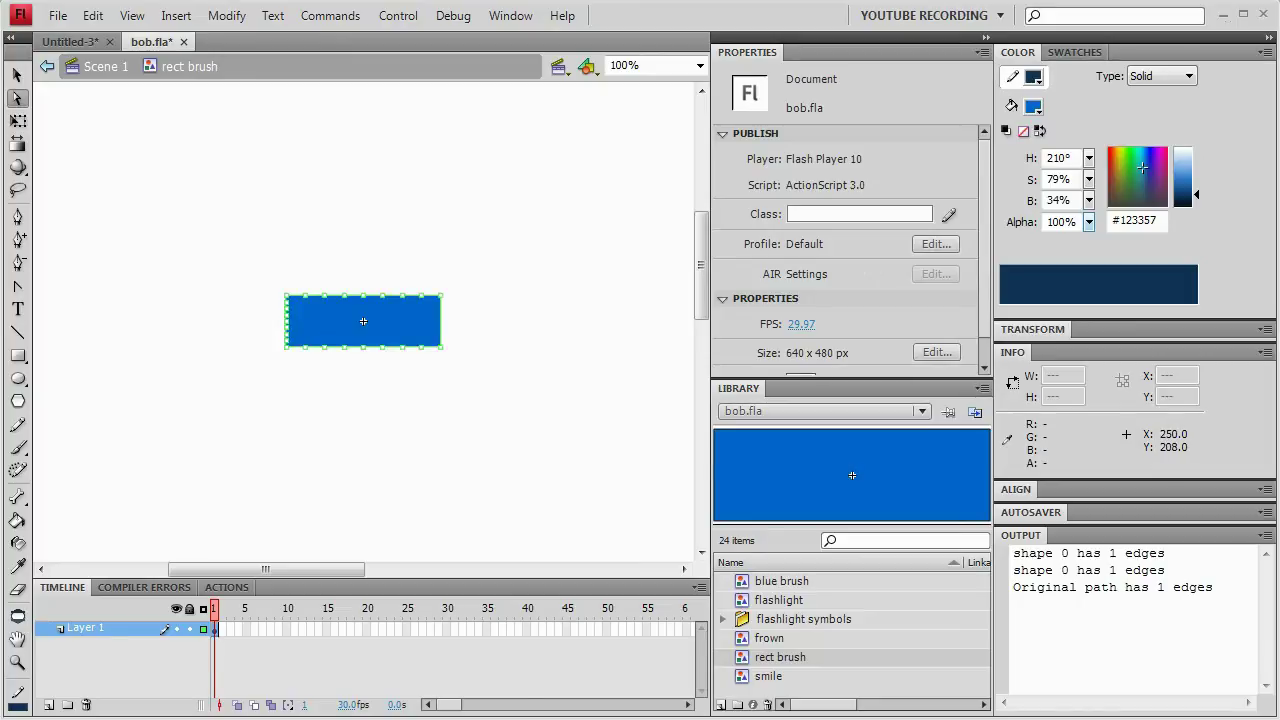
{"action": "left_click_drag", "start_coordinate": [270, 295], "coordinate": [310, 348]}
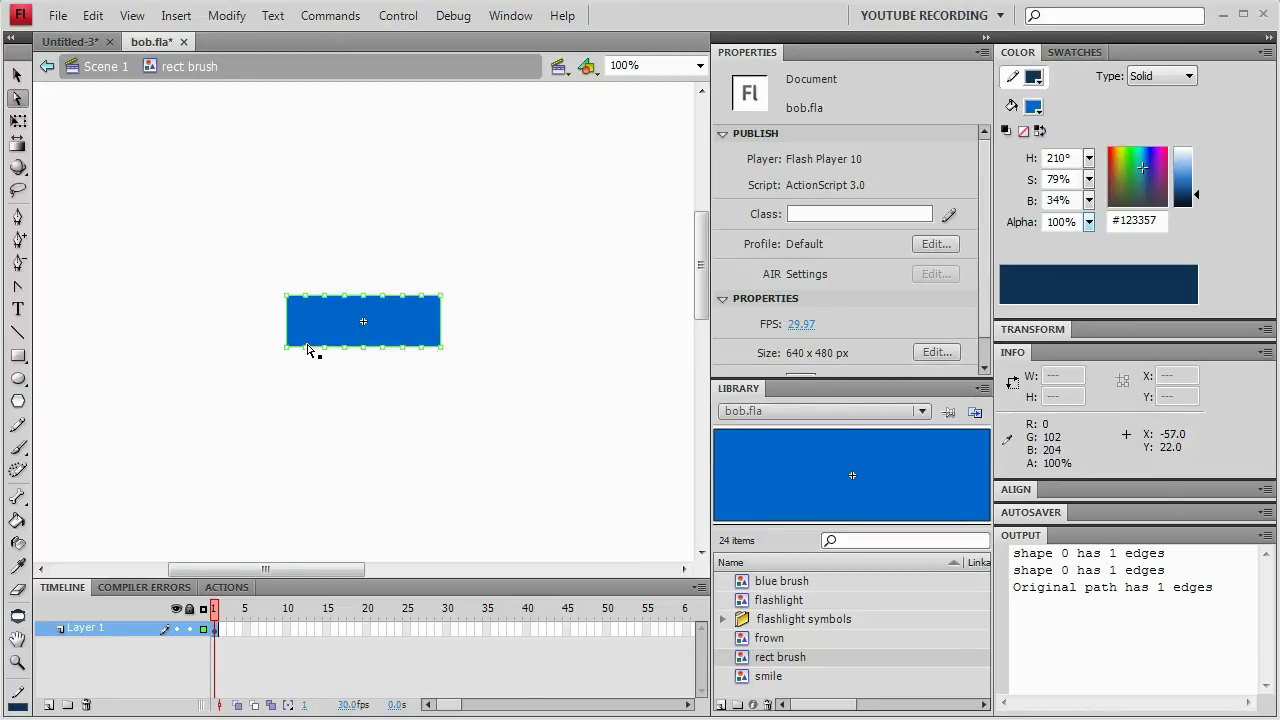
{"action": "key", "text": "v"}
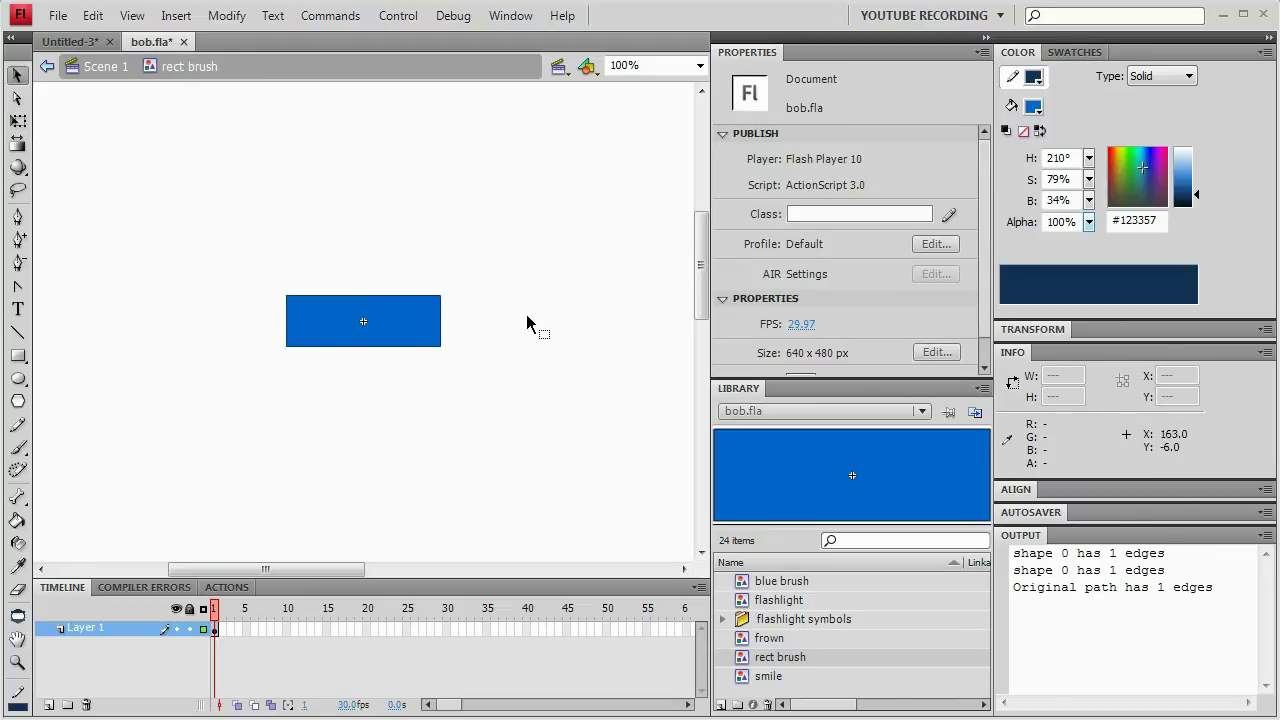
{"action": "left_click", "coordinate": [105, 66]}
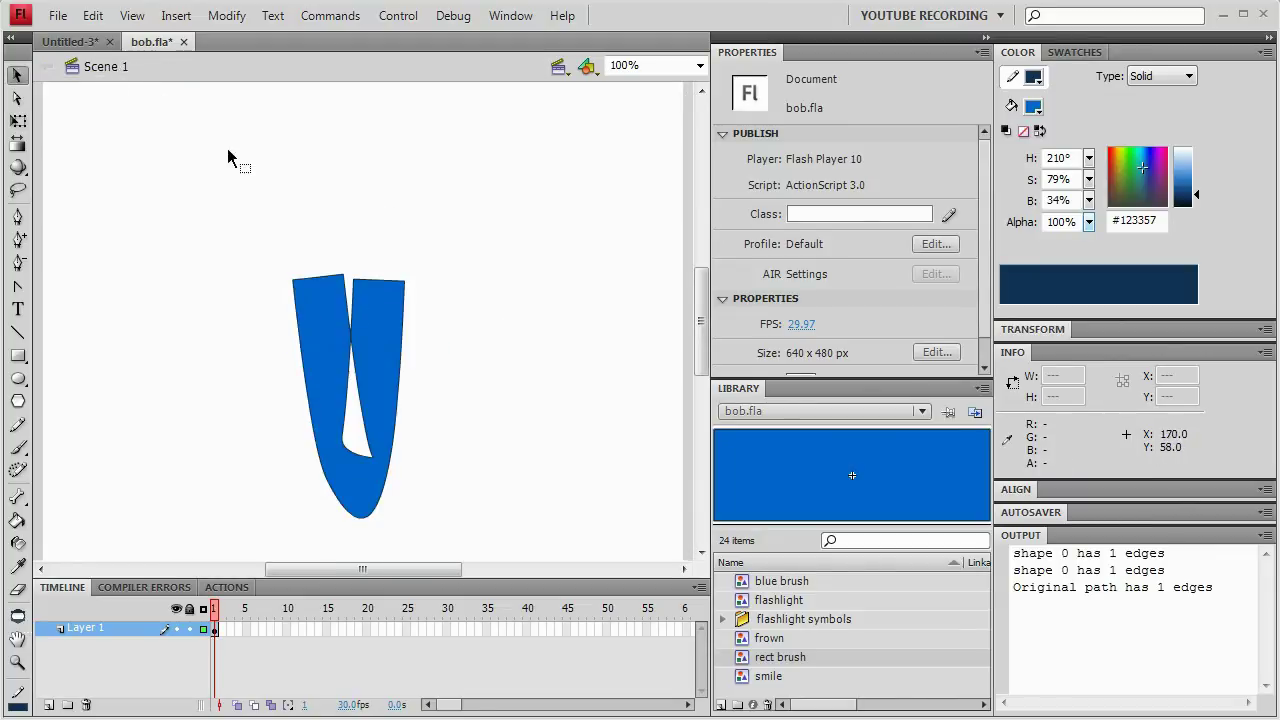
Delete the warped blue shape, keeping its hidden U-shaped path, and set that path's stroke alpha to 100%.
{"action": "left_click", "coordinate": [392, 342]}
{"action": "key", "text": "Delete"}
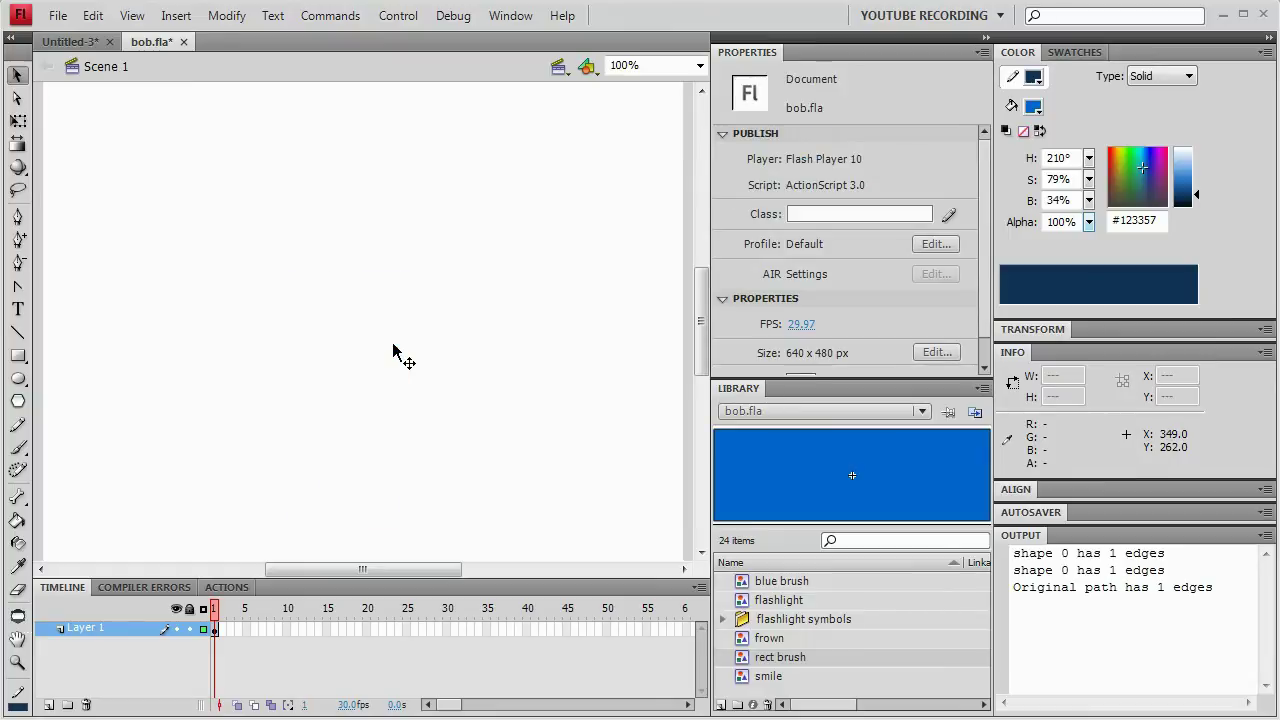
{"action": "key", "text": "ctrl+a"}
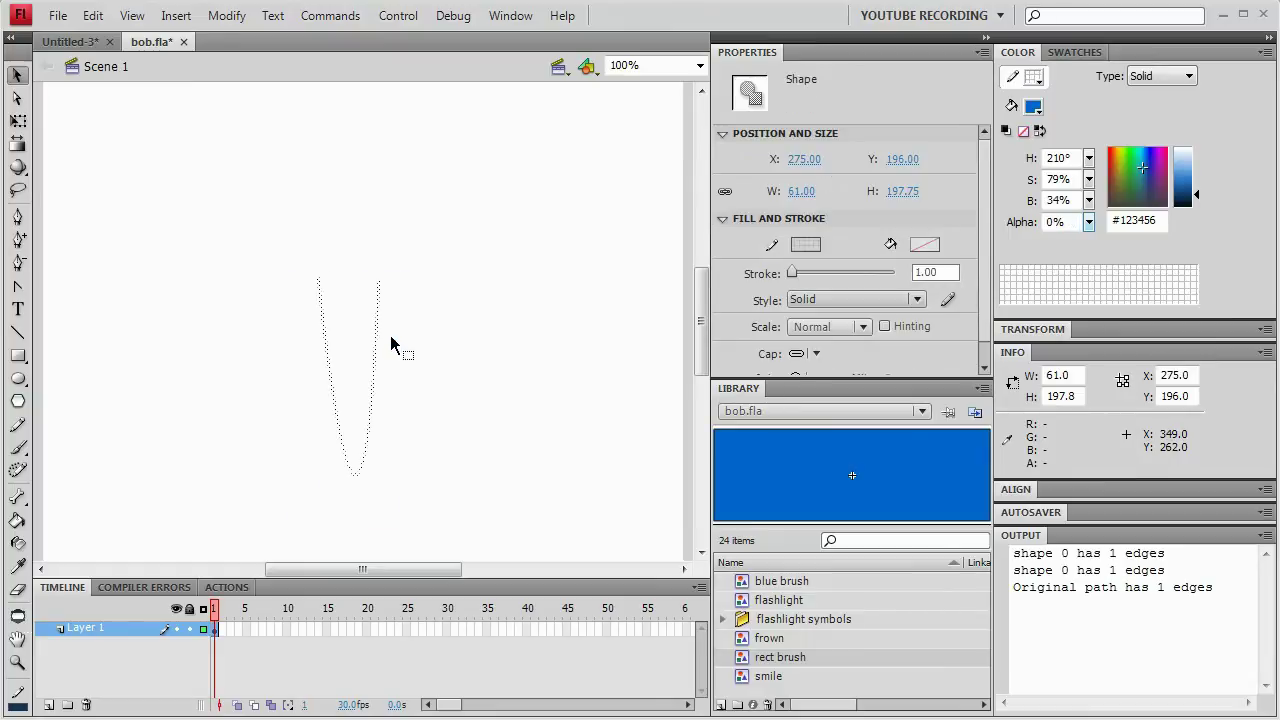
{"action": "left_click", "coordinate": [640, 400]}
{"action": "key", "text": "ctrl+z"}
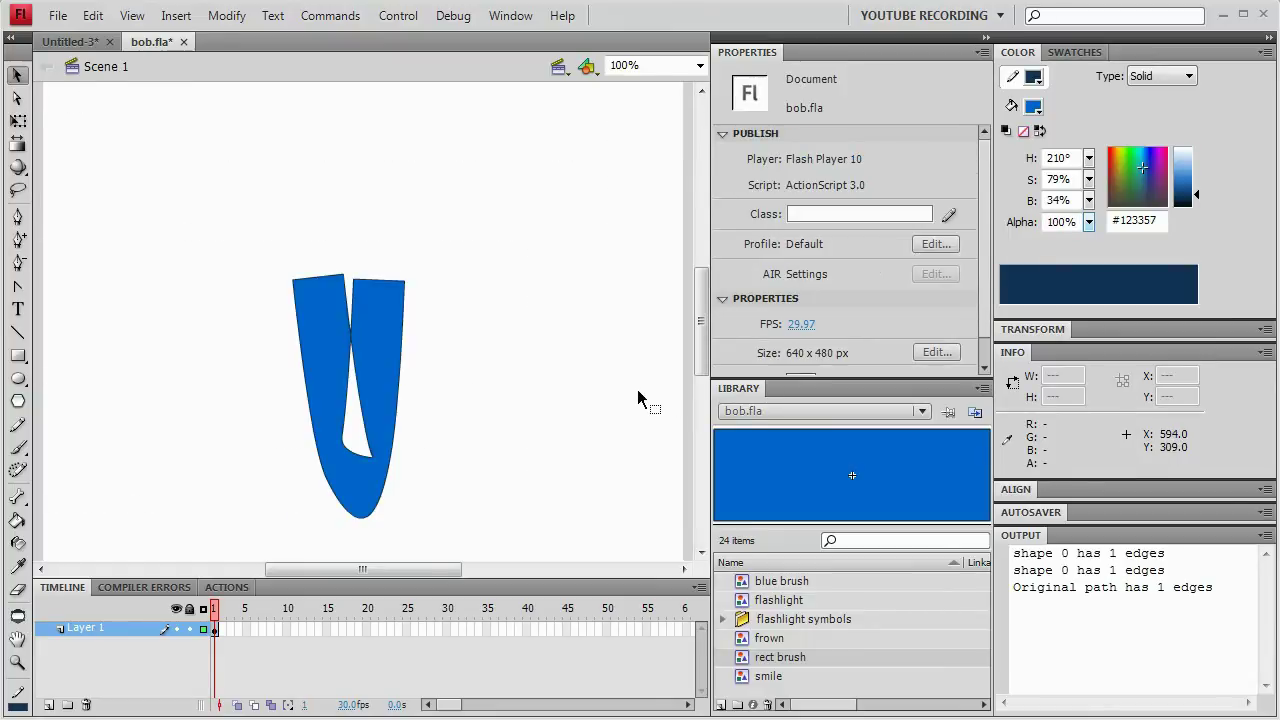
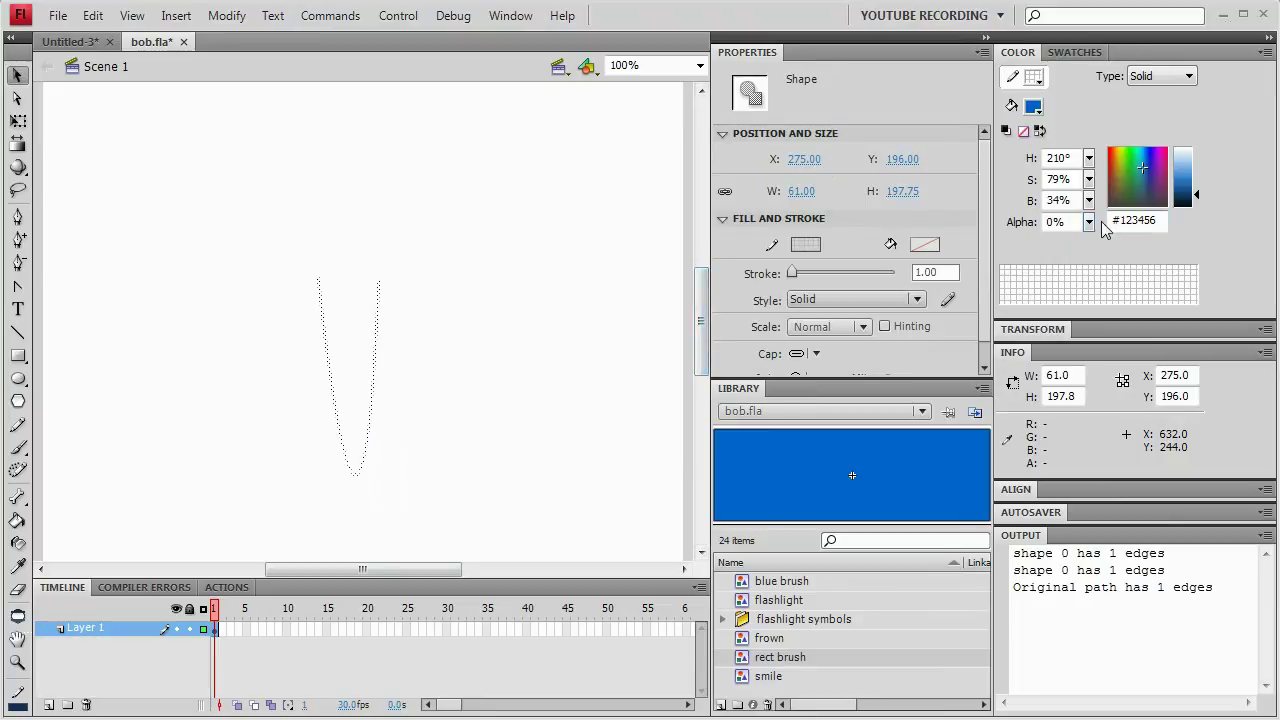
{"action": "left_click_drag", "start_coordinate": [1092, 224], "coordinate": [1092, 122]}
{"action": "left_click", "coordinate": [516, 133]}
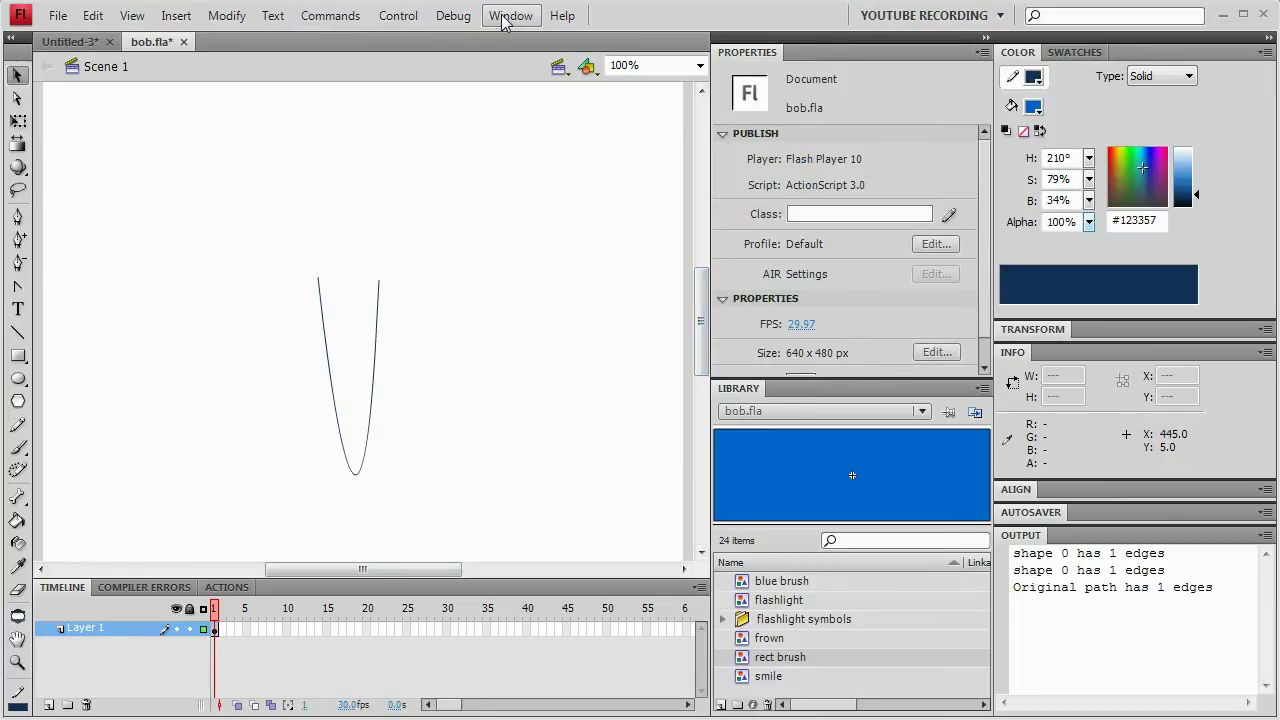
Handwrite "Hello, this is text" above the U-shaped curve in blue with the Brush tool, about 390 px wide.
{"action": "key", "text": "b"}
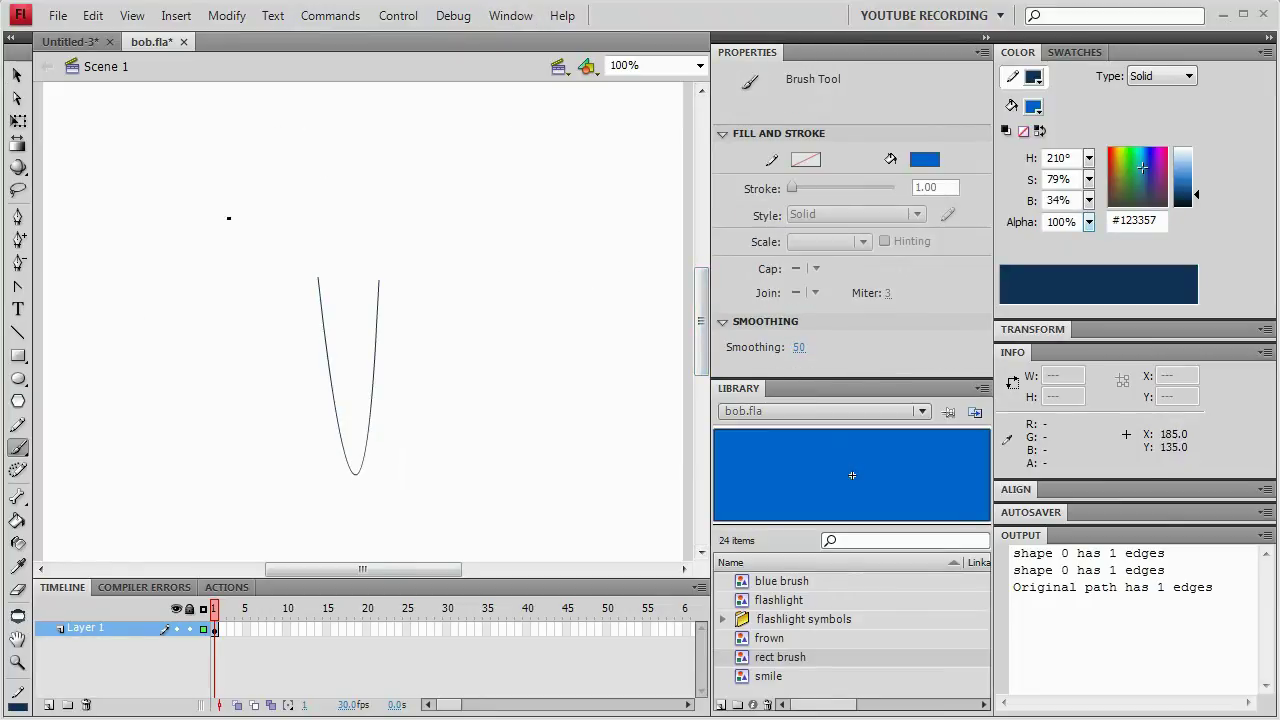
{"action": "left_click_drag", "start_coordinate": [213, 191], "coordinate": [212, 222]}
{"action": "mouse_move", "coordinate": [230, 188]}
{"action": "left_mouse_down"}
{"action": "mouse_move", "coordinate": [229, 224]}
{"action": "mouse_move", "coordinate": [228, 210]}
{"action": "left_mouse_up"}
{"action": "left_click_drag", "start_coordinate": [238, 214], "coordinate": [268, 226]}
{"action": "left_click_drag", "start_coordinate": [278, 183], "coordinate": [280, 228]}
{"action": "mouse_move", "coordinate": [298, 204]}
{"action": "left_mouse_down"}
{"action": "mouse_move", "coordinate": [316, 228]}
{"action": "mouse_move", "coordinate": [334, 226]}
{"action": "mouse_move", "coordinate": [352, 196]}
{"action": "left_mouse_up"}
{"action": "mouse_move", "coordinate": [352, 192]}
{"action": "left_mouse_down"}
{"action": "mouse_move", "coordinate": [350, 226]}
{"action": "mouse_move", "coordinate": [370, 224]}
{"action": "left_mouse_up"}
{"action": "mouse_move", "coordinate": [378, 206]}
{"action": "left_mouse_down"}
{"action": "mouse_move", "coordinate": [378, 226]}
{"action": "mouse_move", "coordinate": [436, 226]}
{"action": "left_mouse_up"}
{"action": "left_click_drag", "start_coordinate": [498, 200], "coordinate": [490, 236]}
{"action": "mouse_move", "coordinate": [474, 216]}
{"action": "left_mouse_down"}
{"action": "mouse_move", "coordinate": [558, 235]}
{"action": "mouse_move", "coordinate": [536, 236]}
{"action": "left_mouse_up"}
{"action": "mouse_move", "coordinate": [576, 192]}
{"action": "left_mouse_down"}
{"action": "mouse_move", "coordinate": [596, 232]}
{"action": "mouse_move", "coordinate": [596, 207]}
{"action": "left_mouse_up"}
Skew the handwritten text level and convert it to a graphic symbol named text brush.
{"action": "key", "text": "v"}
{"action": "mouse_move", "coordinate": [180, 160]}
{"action": "left_mouse_down"}
{"action": "mouse_move", "coordinate": [411, 237]}
{"action": "mouse_move", "coordinate": [630, 262]}
{"action": "left_mouse_up"}
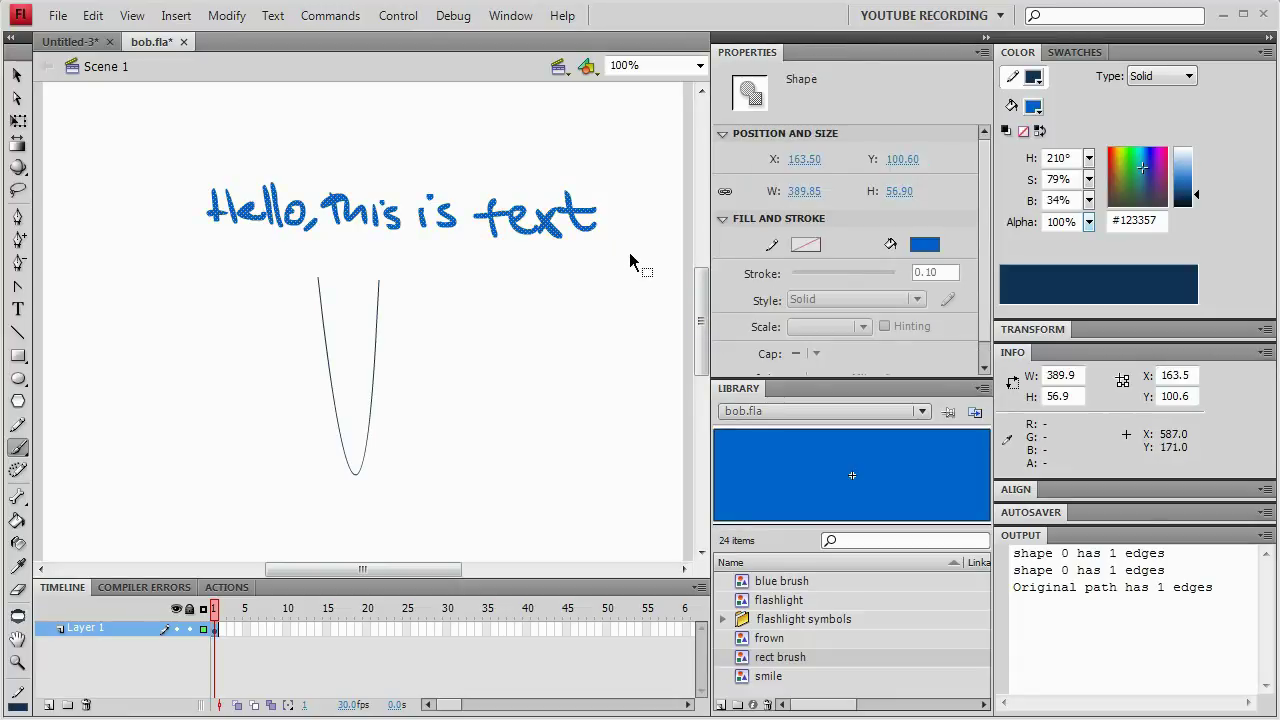
{"action": "key", "text": "q"}
{"action": "left_click_drag", "start_coordinate": [597, 203], "coordinate": [598, 190]}
{"action": "key", "text": "F8"}
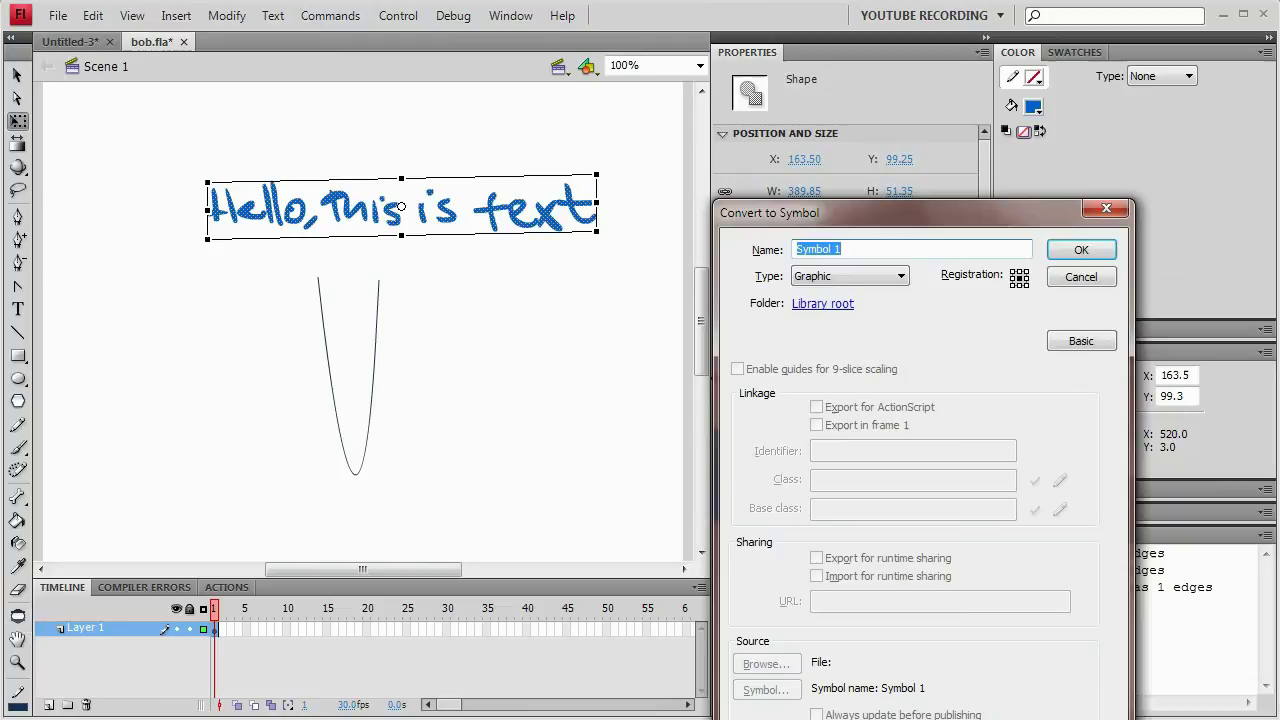
{"action": "type", "text": "text brush"}
{"action": "key", "text": "Return"}
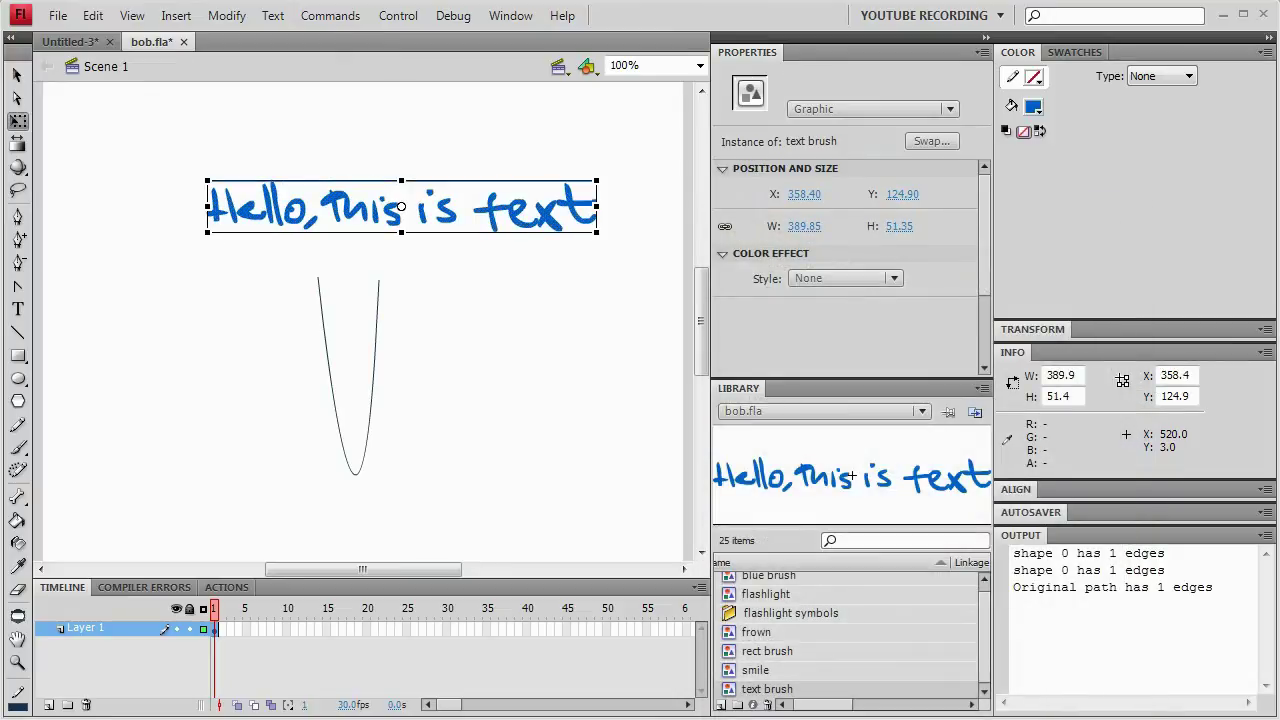
Delete the text brush instance and the U-shaped curve from the stage.
{"action": "key", "text": "v"}
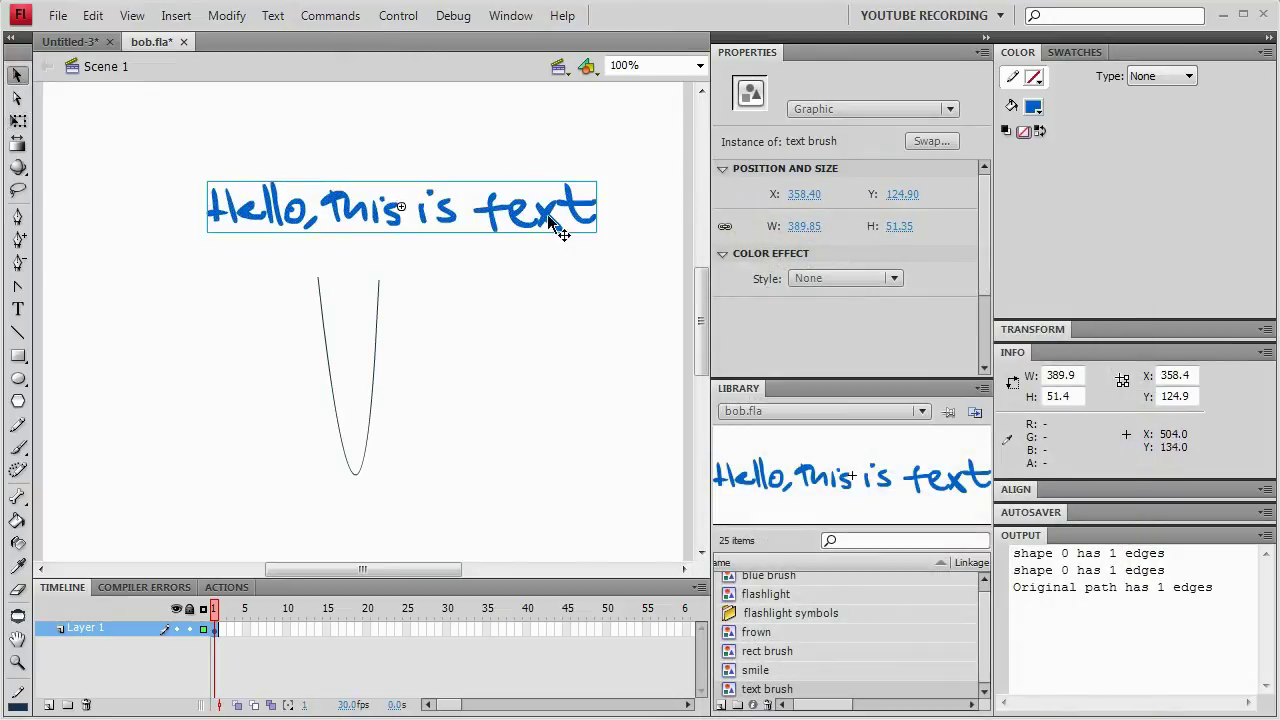
{"action": "key", "text": "Delete"}
{"action": "left_click", "coordinate": [378, 318]}
{"action": "key", "text": "Delete"}
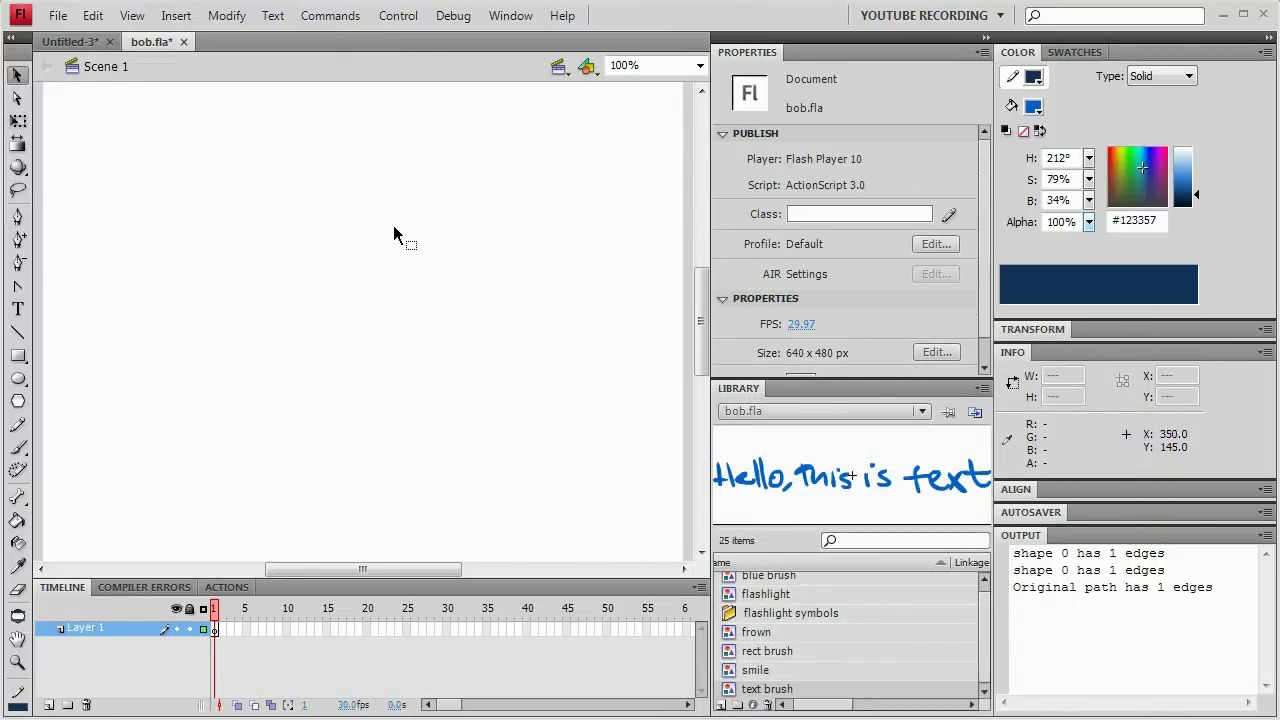
Draw a wavy Pencil line about 373 by 110 px across the stage, and smooth it.
{"action": "key", "text": "y"}
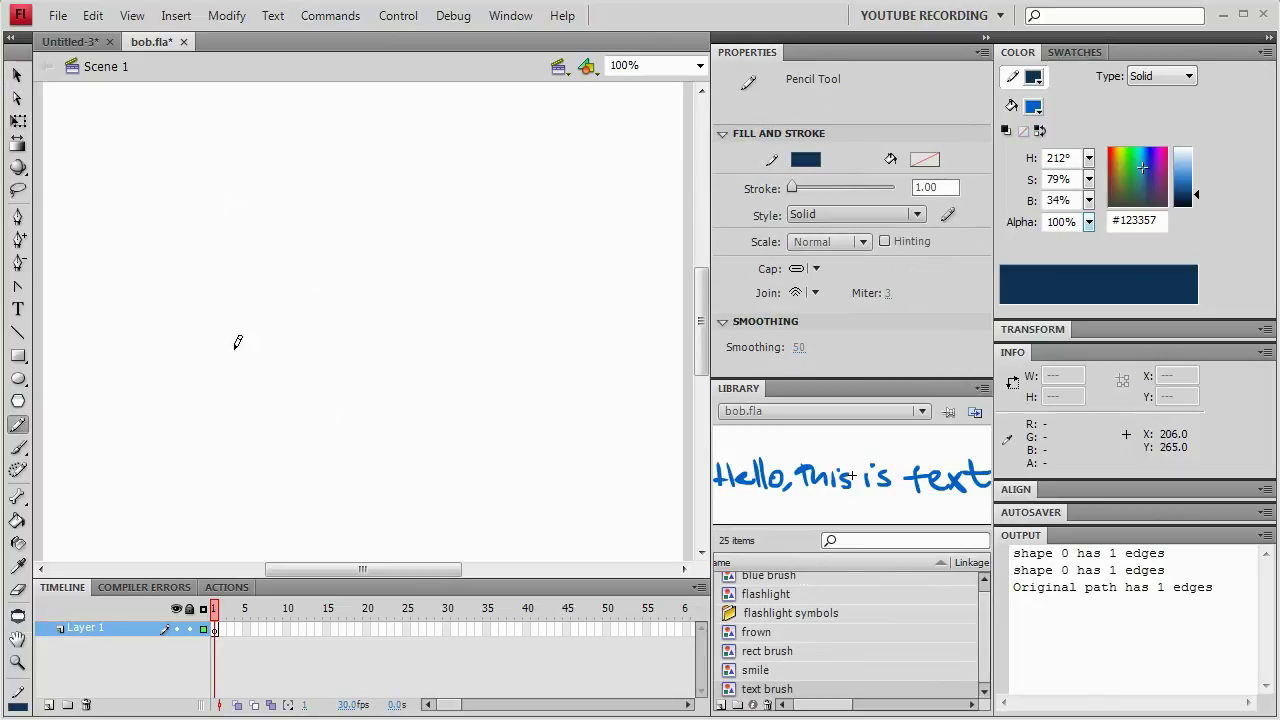
{"action": "mouse_move", "coordinate": [181, 394]}
{"action": "left_mouse_down"}
{"action": "mouse_move", "coordinate": [334, 364]}
{"action": "mouse_move", "coordinate": [470, 303]}
{"action": "mouse_move", "coordinate": [554, 300]}
{"action": "left_mouse_up"}
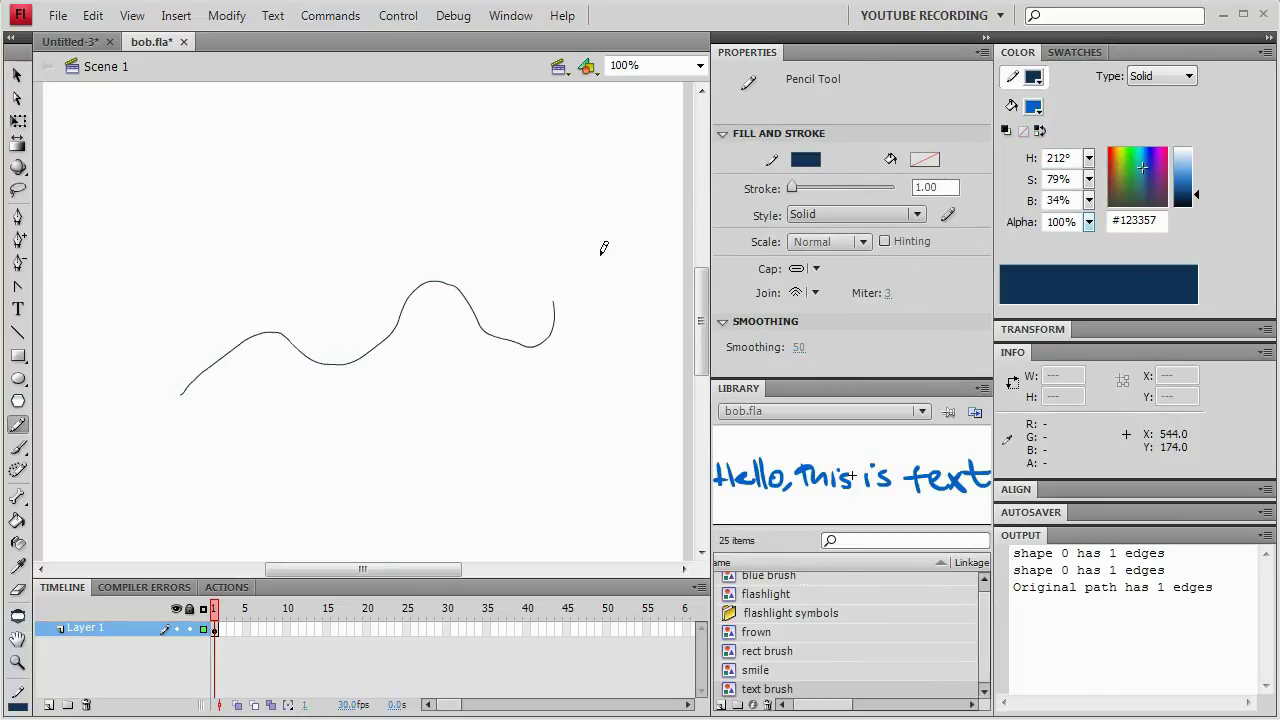
{"action": "left_click", "coordinate": [525, 347], "text": "ctrl"}
{"action": "key", "text": "ctrl+alt+shift+m"}
{"action": "key", "text": "ctrl+alt+shift+m"}
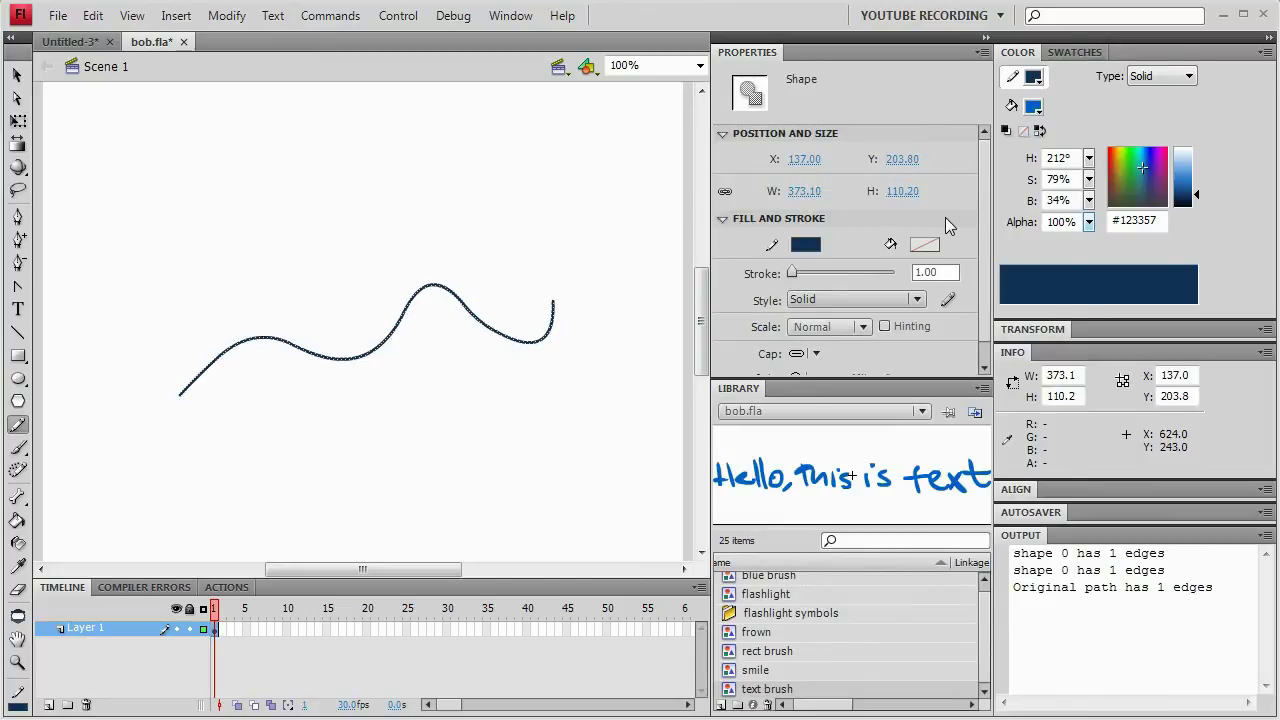
Apply the Art brush to the wavy line using the text brush symbol.
{"action": "left_click", "coordinate": [374, 420], "text": "ctrl"}
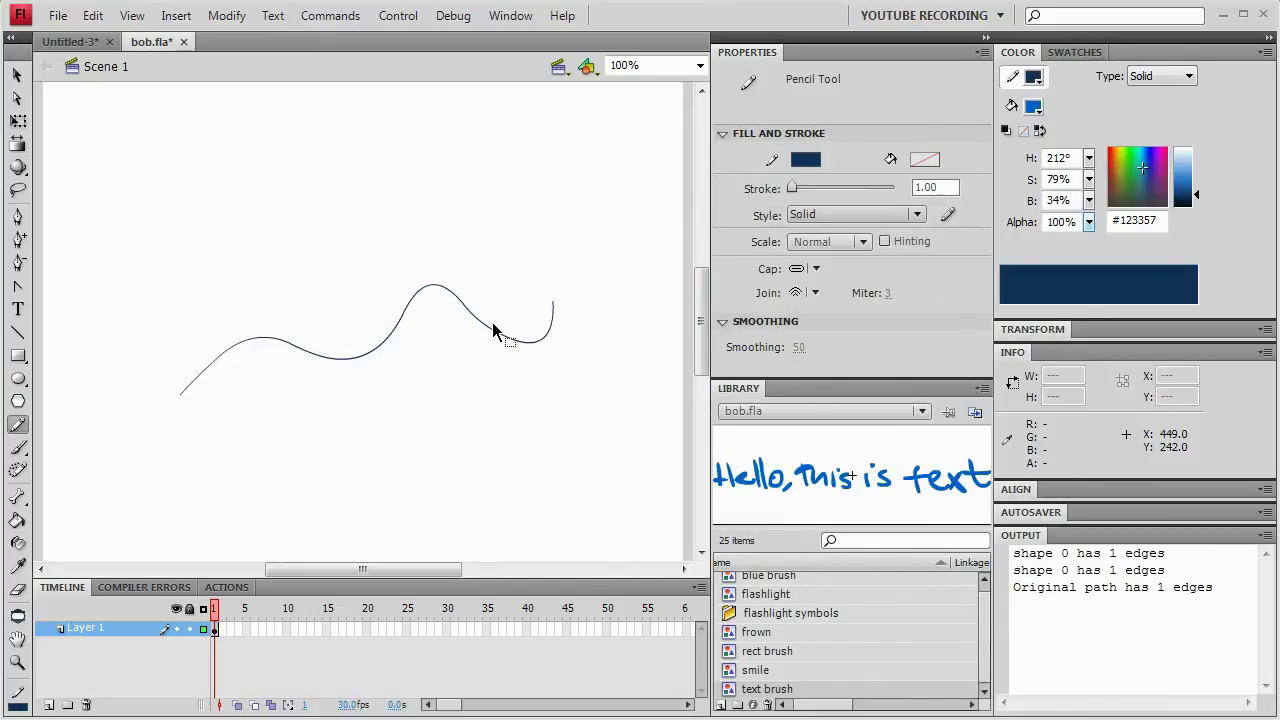
{"action": "left_click", "coordinate": [490, 335], "text": "ctrl"}
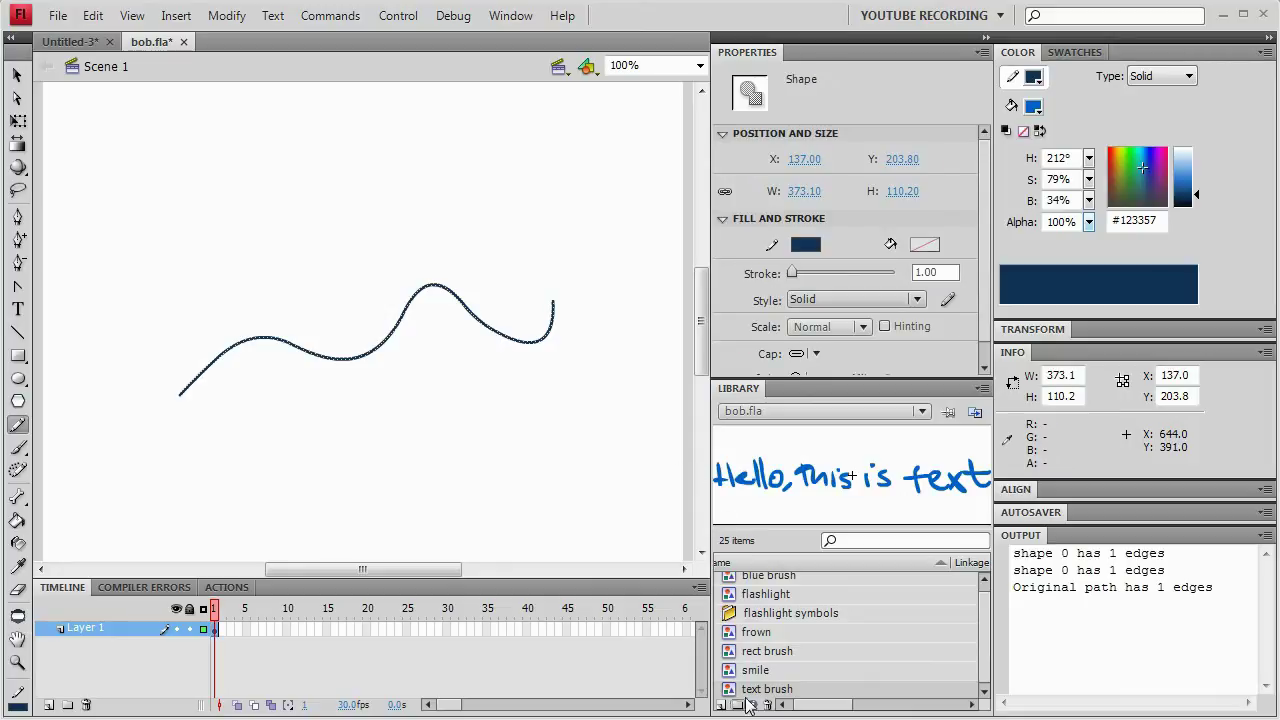
{"action": "key", "text": "ctrl+alt+shift+t"}
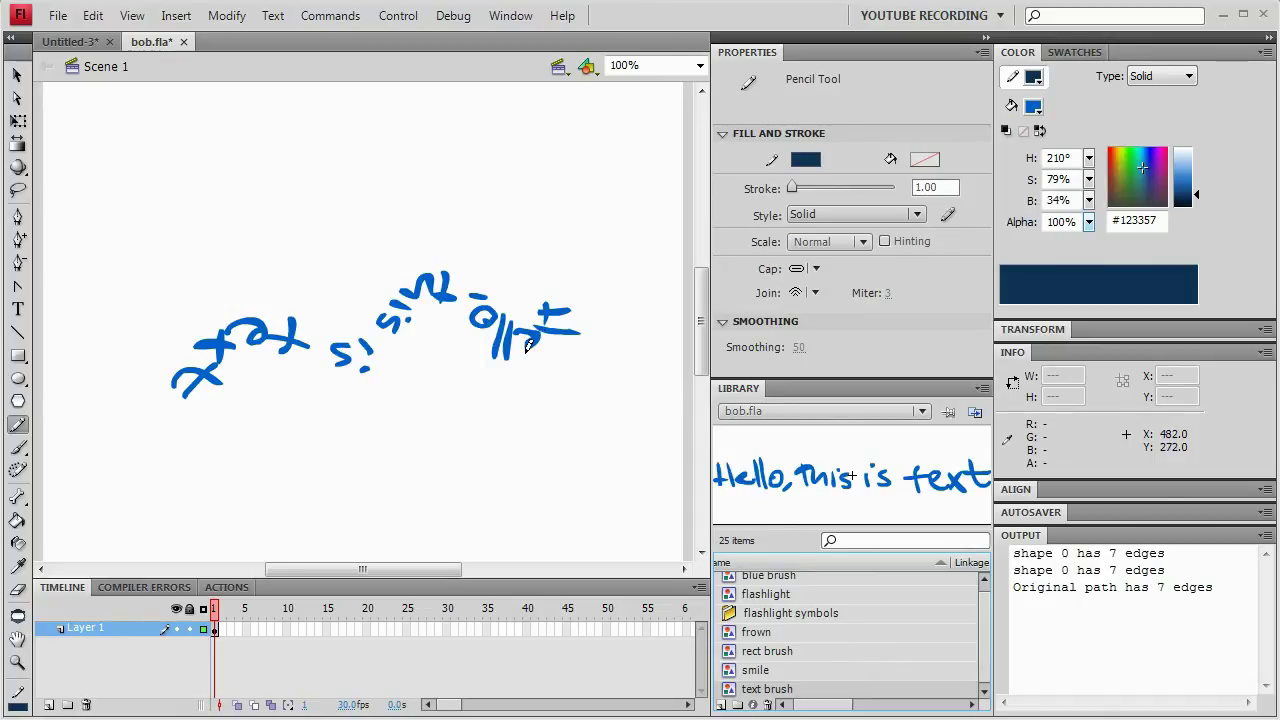
Rotate the warped text and its path 180 degrees, and restore the plain wavy line by undoing the rotation and the brush.
{"action": "left_click", "coordinate": [16, 75]}
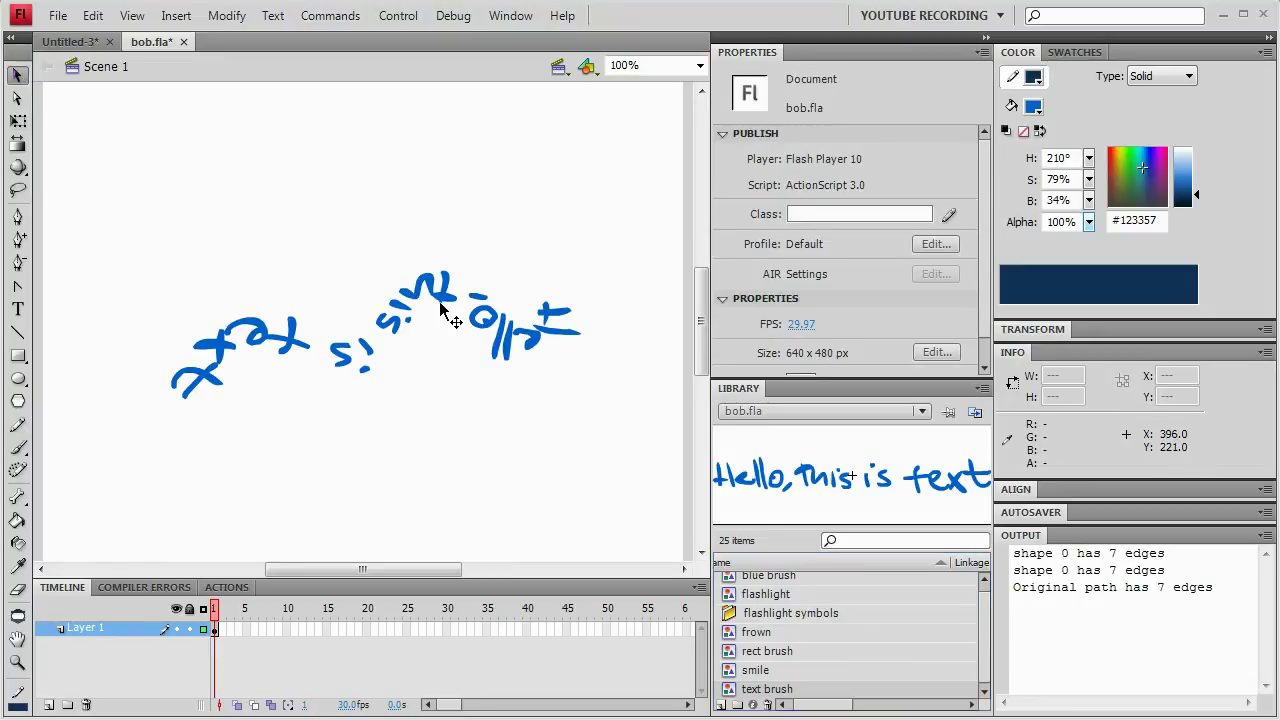
{"action": "key", "text": "q"}
{"action": "left_click", "coordinate": [562, 312]}
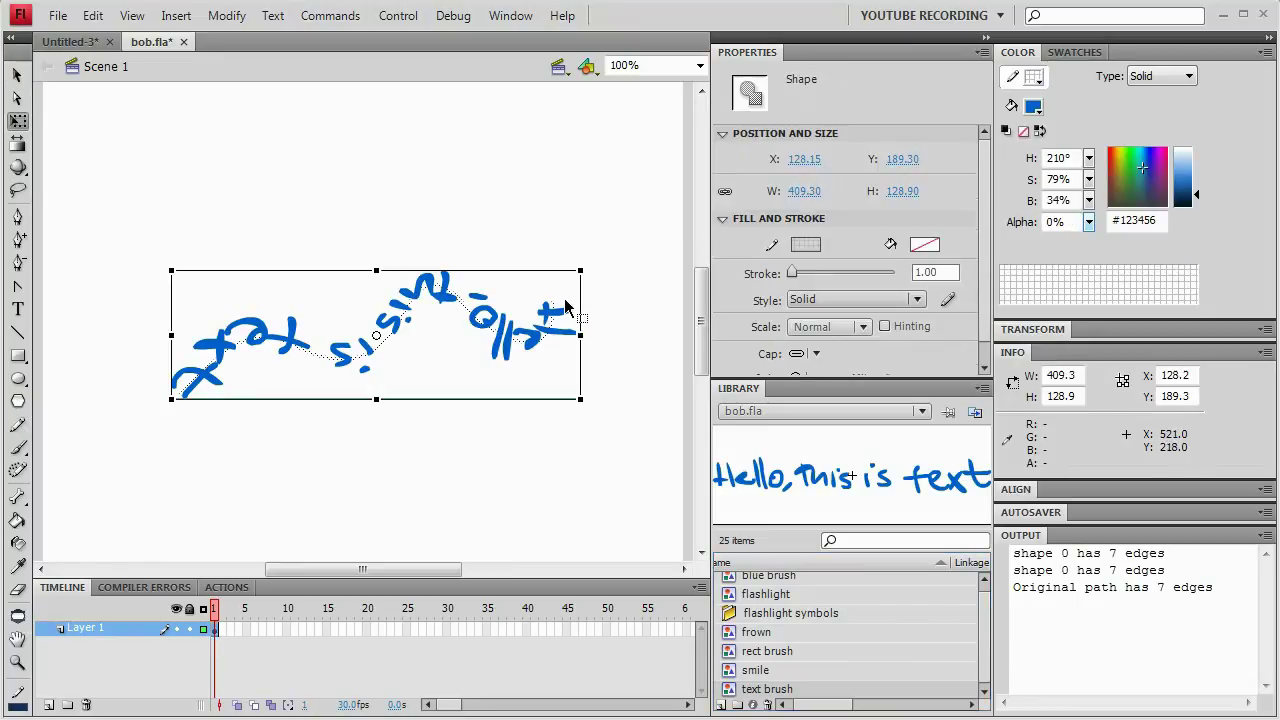
{"action": "left_click_drag", "start_coordinate": [591, 264], "coordinate": [150, 373]}
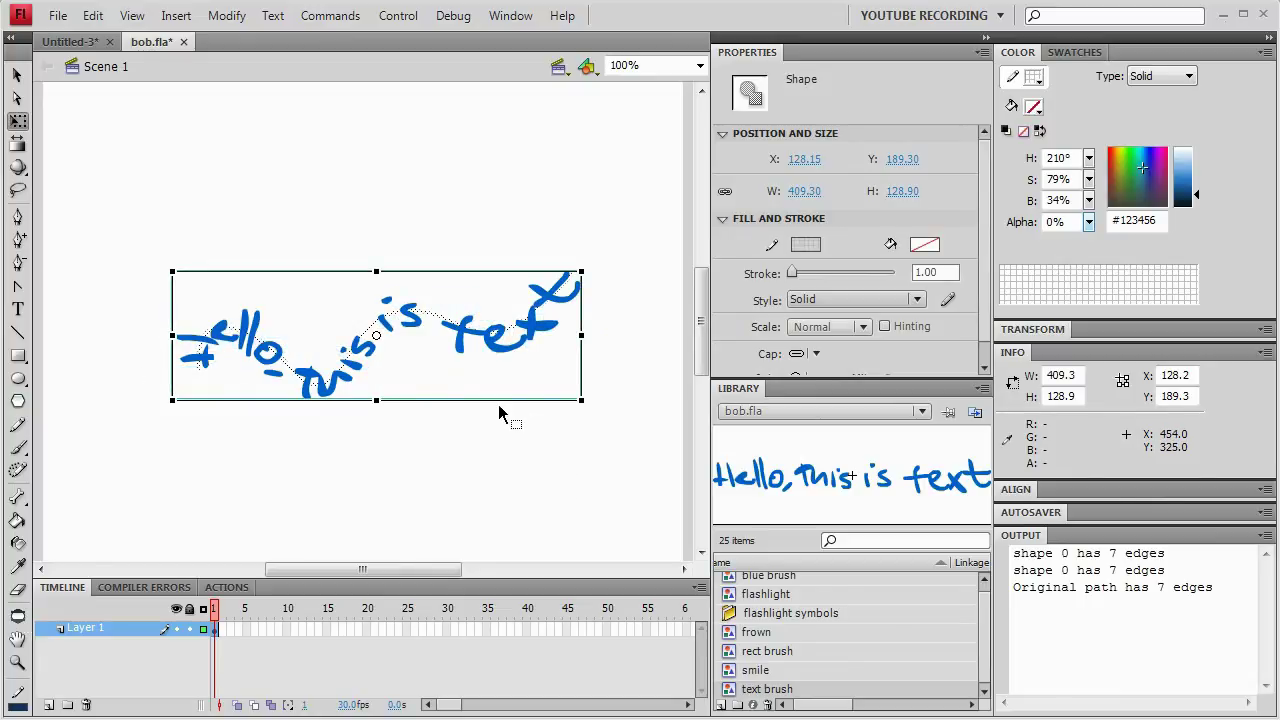
{"action": "key", "text": "Delete"}
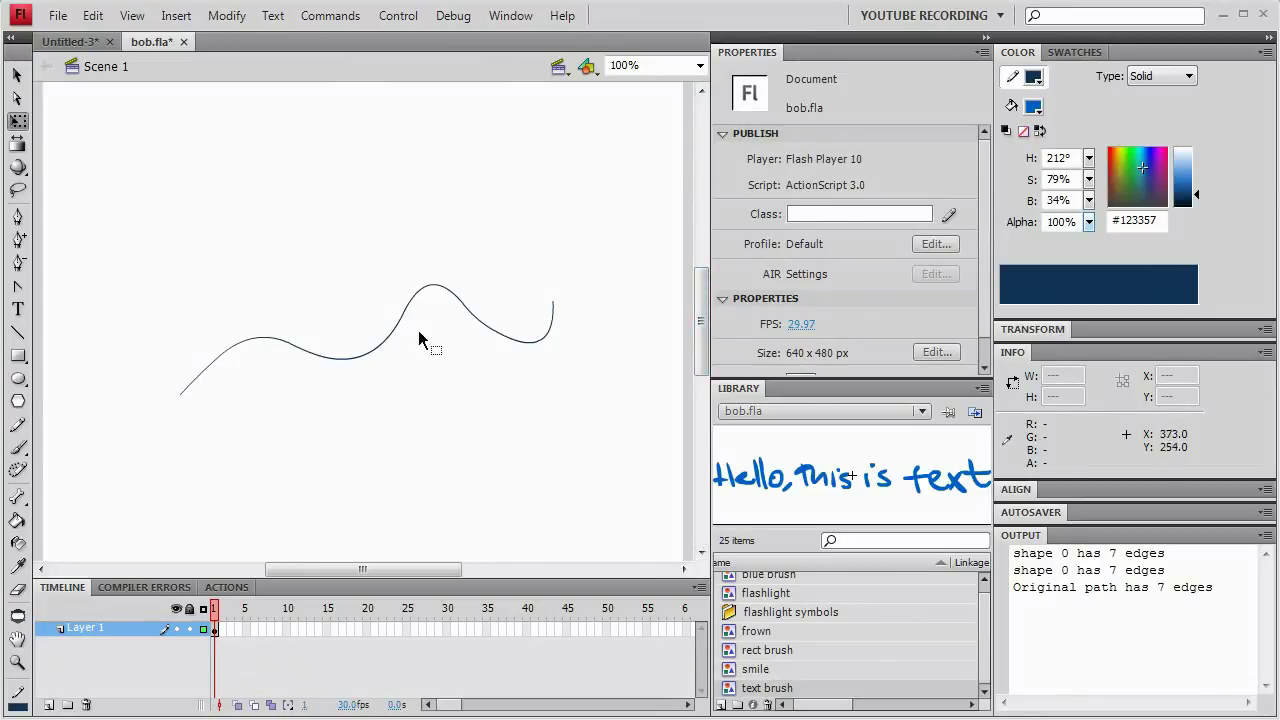
Duplicate the text brush symbol in the library as text brush copy.
{"action": "right_click", "coordinate": [737, 690]}
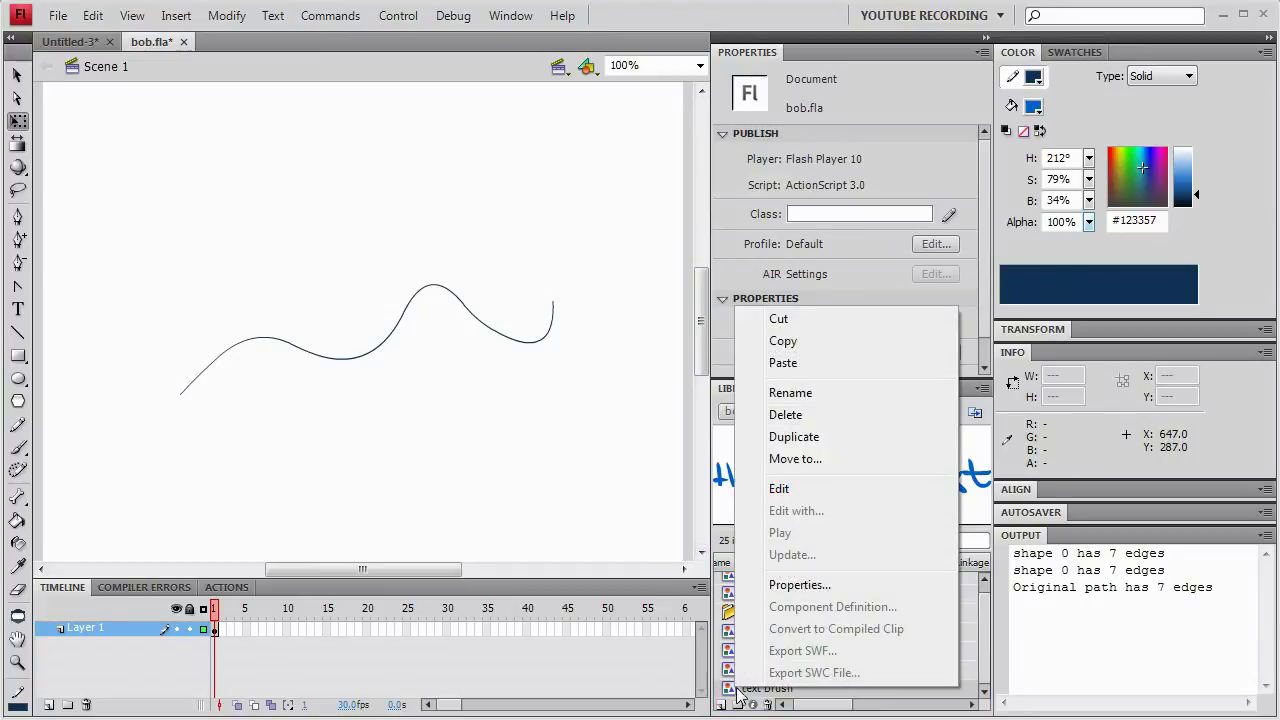
{"action": "left_click", "coordinate": [786, 440]}
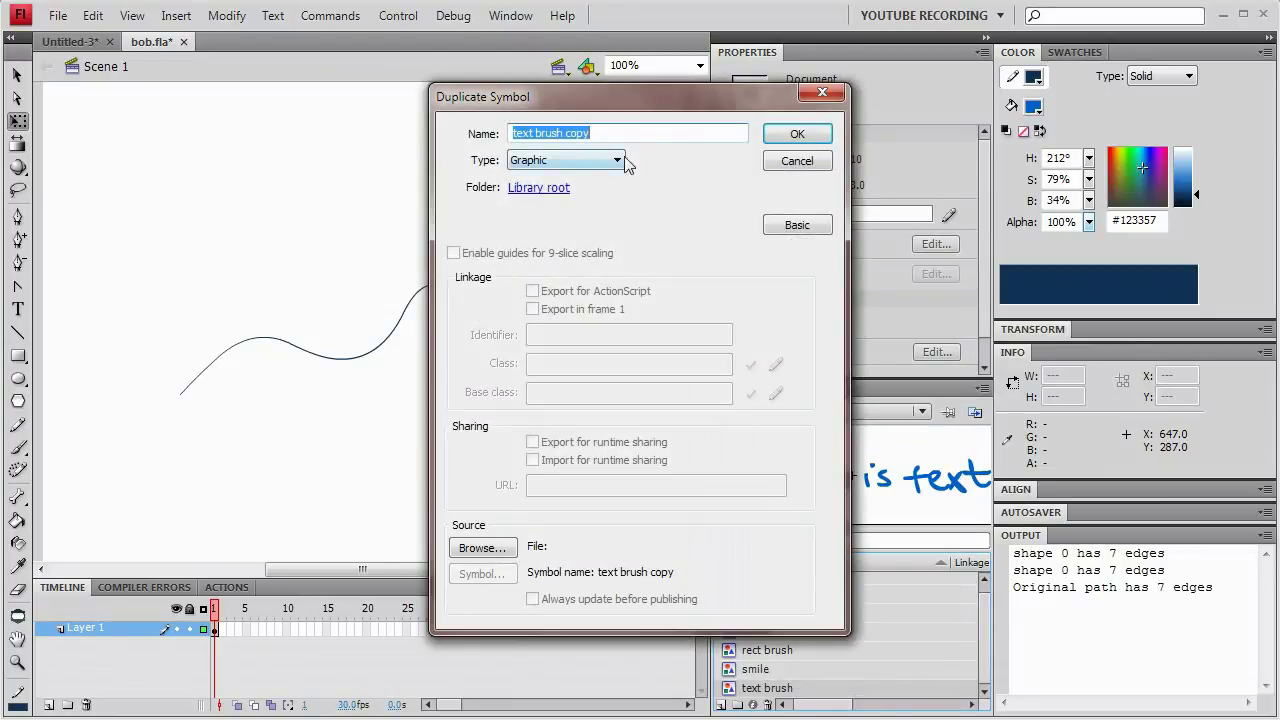
{"action": "left_click", "coordinate": [797, 134]}
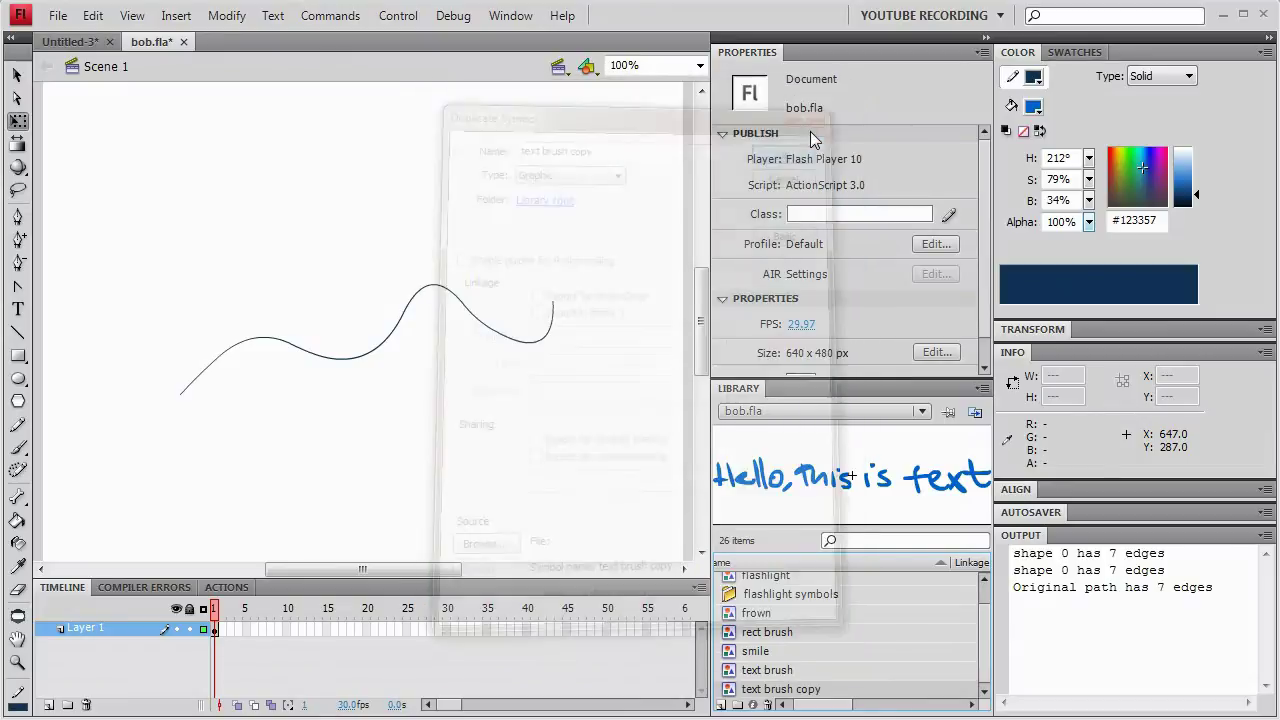
Open the text brush copy symbol and rotate its handwritten text 180 degrees.
{"action": "double_click", "coordinate": [780, 689]}
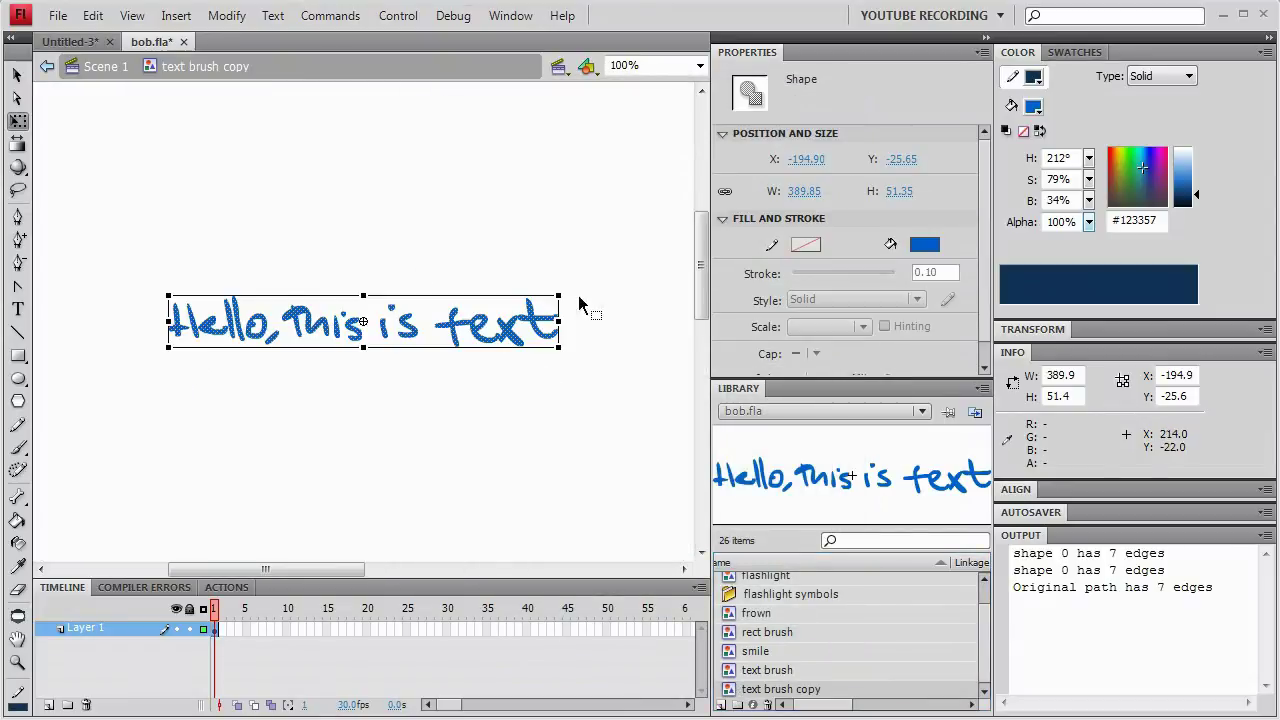
{"action": "mouse_move", "coordinate": [560, 289]}
{"action": "left_mouse_down"}
{"action": "mouse_move", "coordinate": [587, 396]}
{"action": "mouse_move", "coordinate": [380, 491]}
{"action": "mouse_move", "coordinate": [150, 294]}
{"action": "left_mouse_up"}
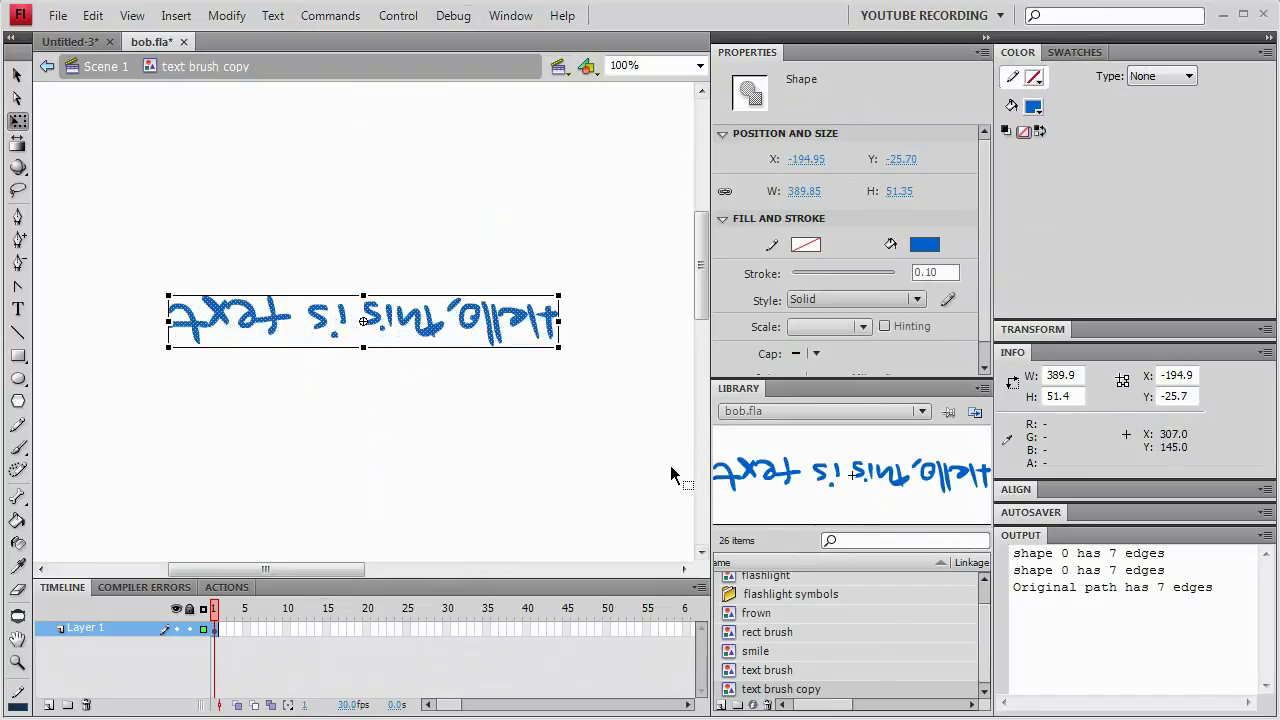
{"action": "left_click", "coordinate": [590, 404]}
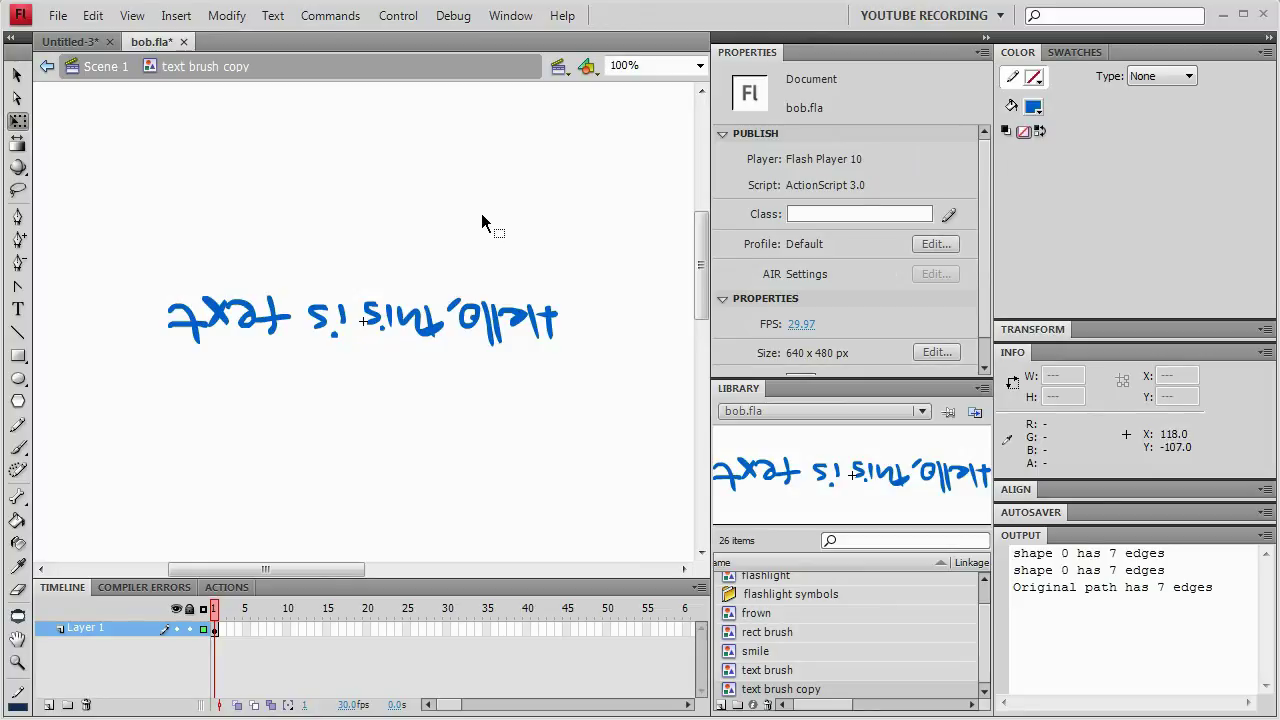
Return to Scene 1 and apply the Art brush to the wavy line using the text brush copy symbol.
{"action": "left_click", "coordinate": [105, 66]}
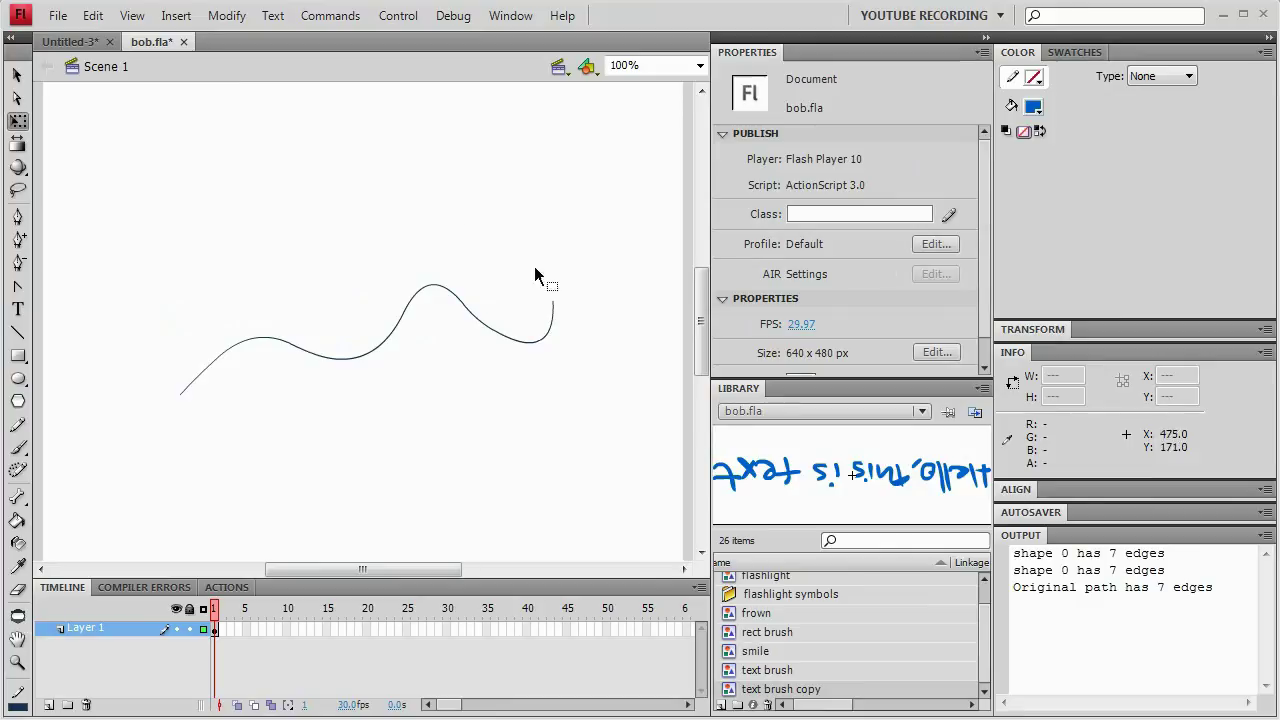
{"action": "left_click", "coordinate": [505, 343]}
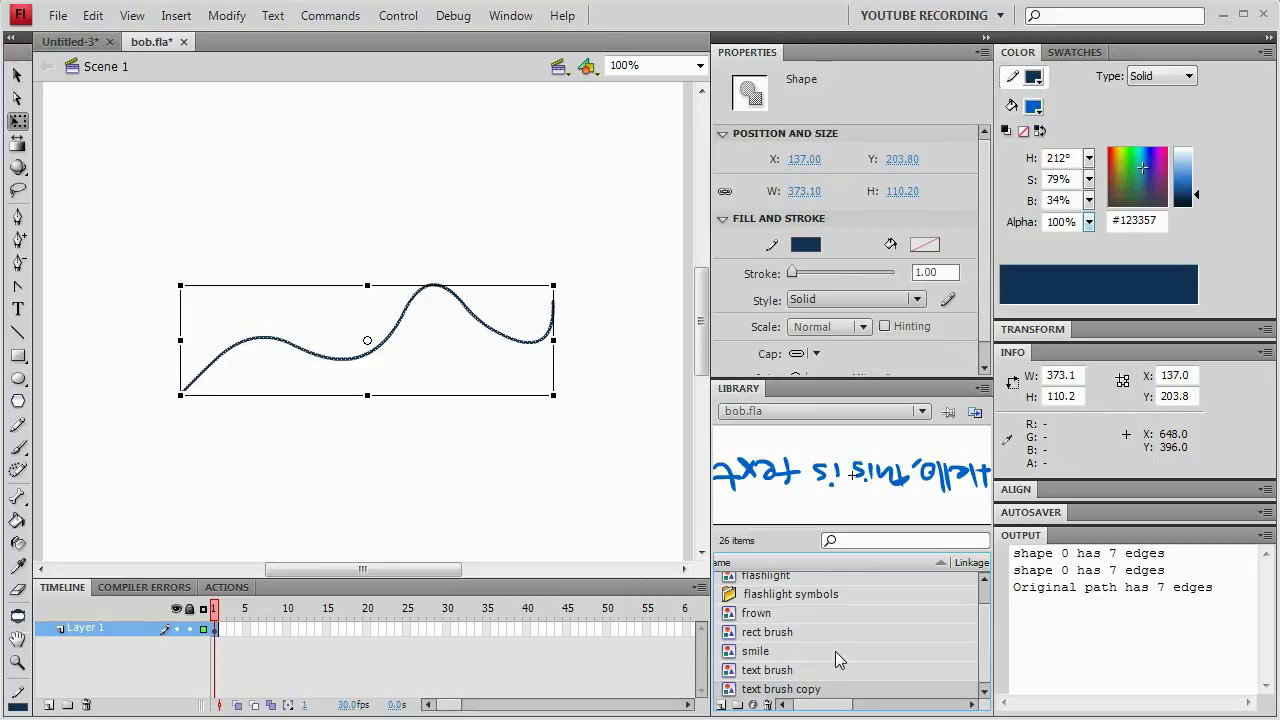
{"action": "key", "text": "ctrl+alt+t"}
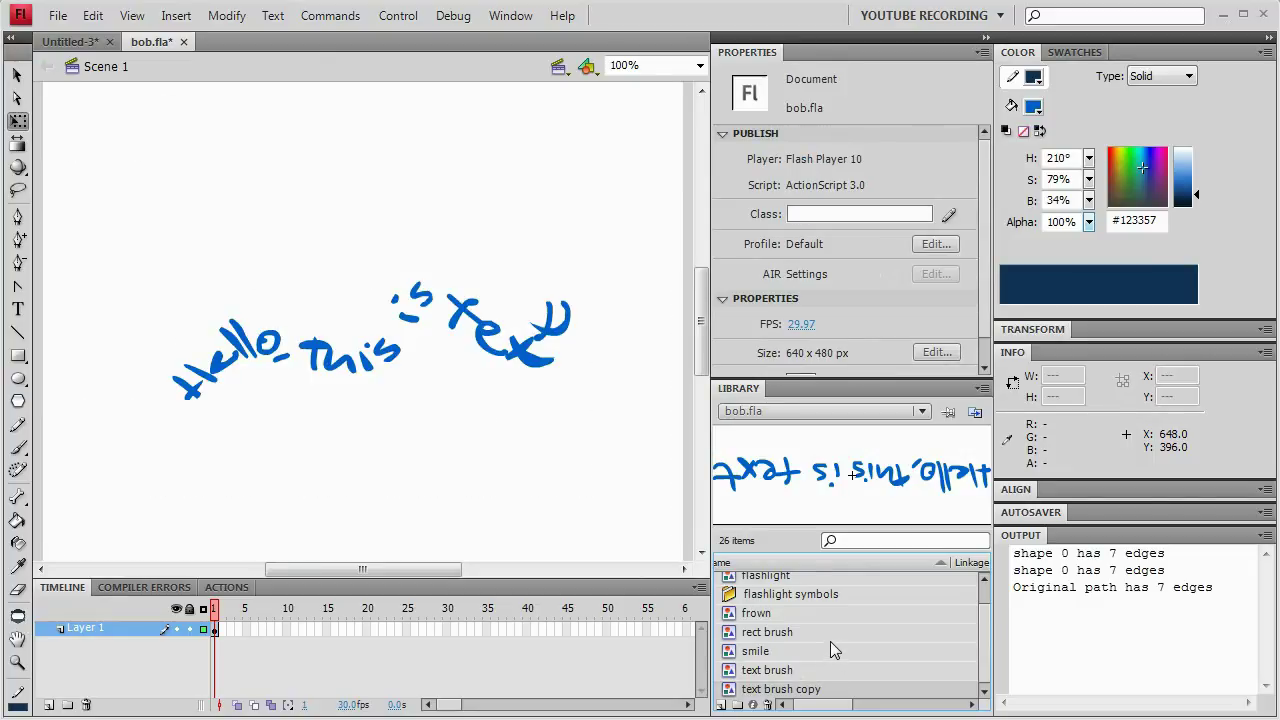